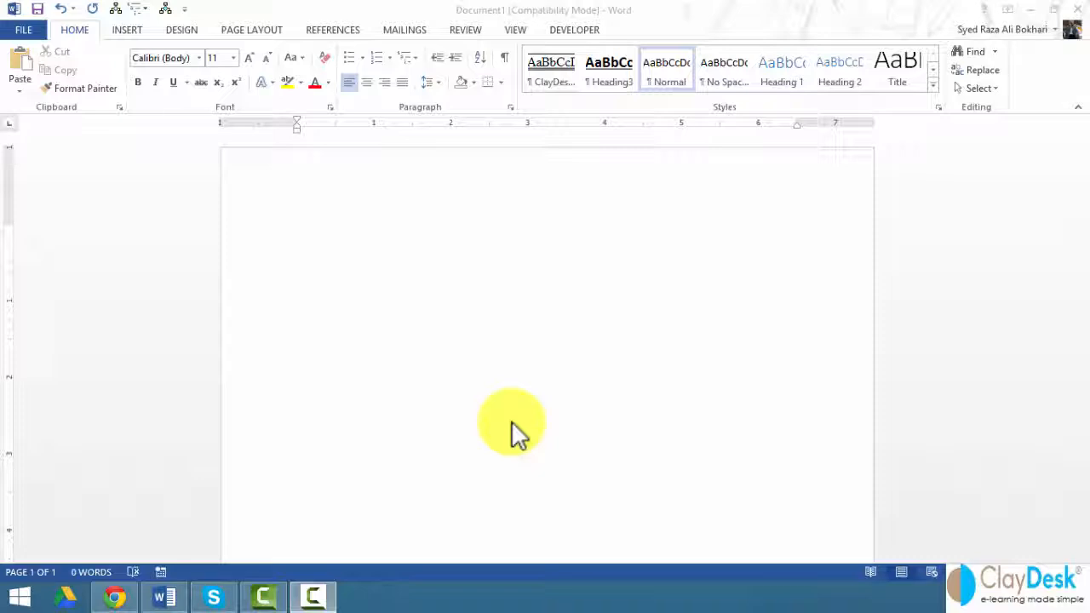
Step: Switch to the Mailings tab to show the mail merge tools for the blank document
left_click(414, 28)
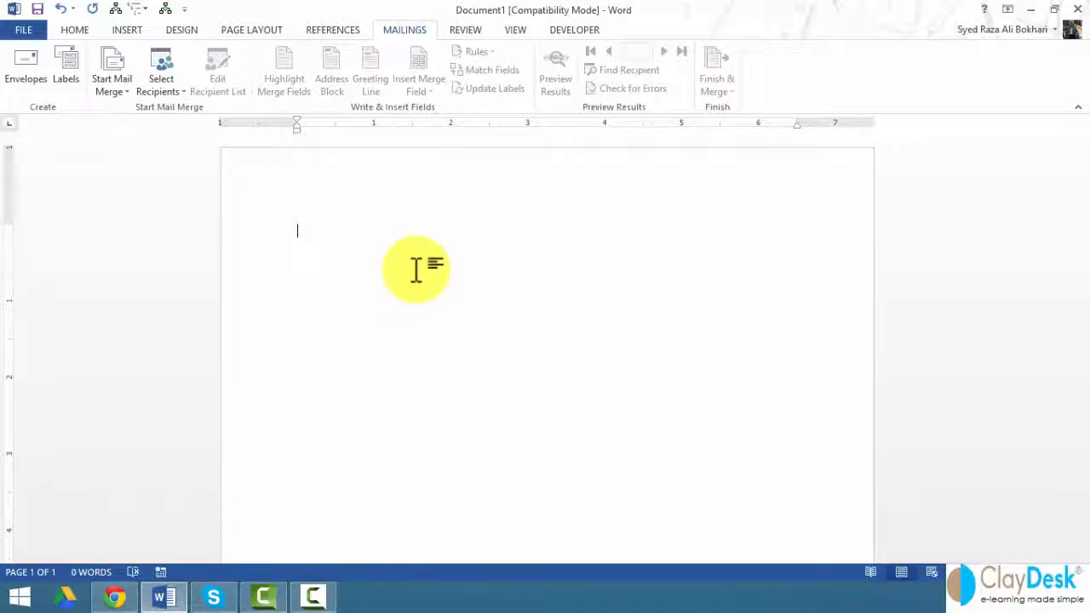
Step: Enter the date November 18, 2014 using the date AutoComplete suggestion
type("No")
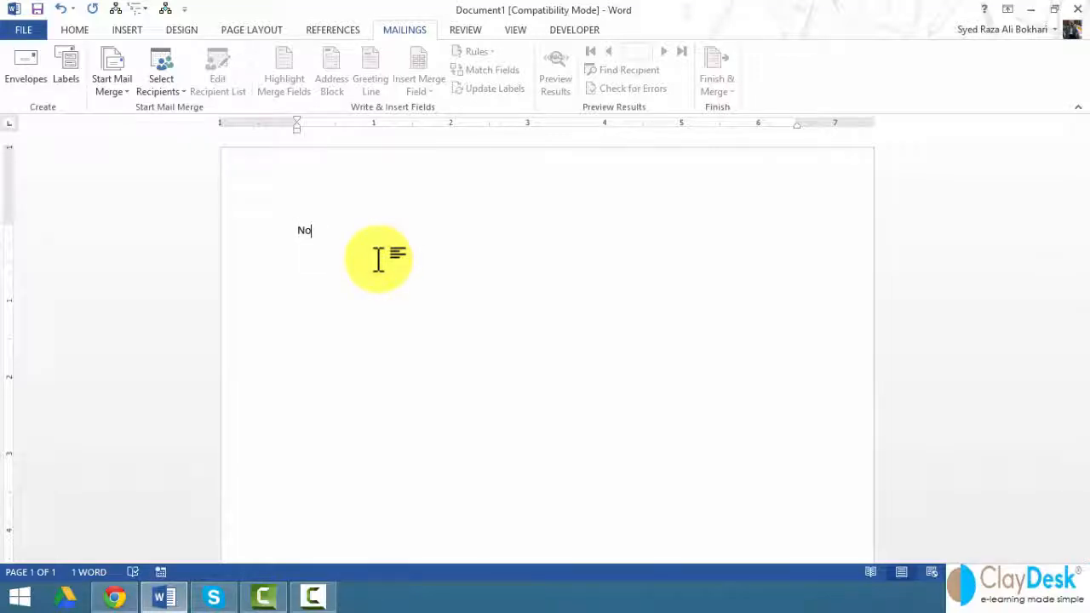
key("BackSpace")
key("BackSpace")
type("N")
key("BackSpace")
type("November")
key("Return")
key("Return")
key("Return")
key("Return")
key("Return")
Step: Type the line 'Subject: Management Conference Agenda' and select the title words
type("Subject:")
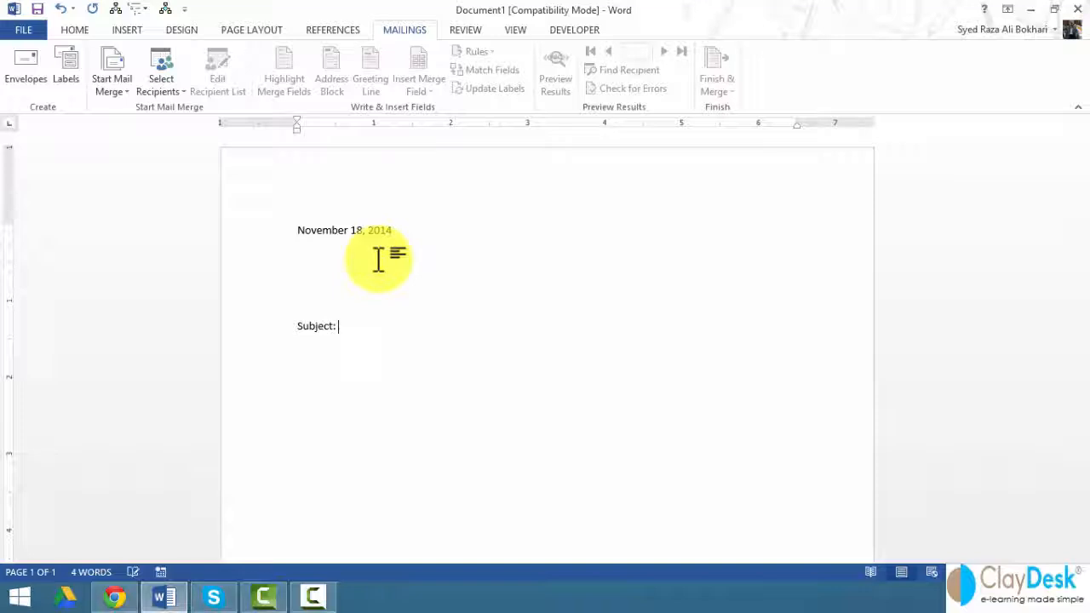
type(" Management Conferen")
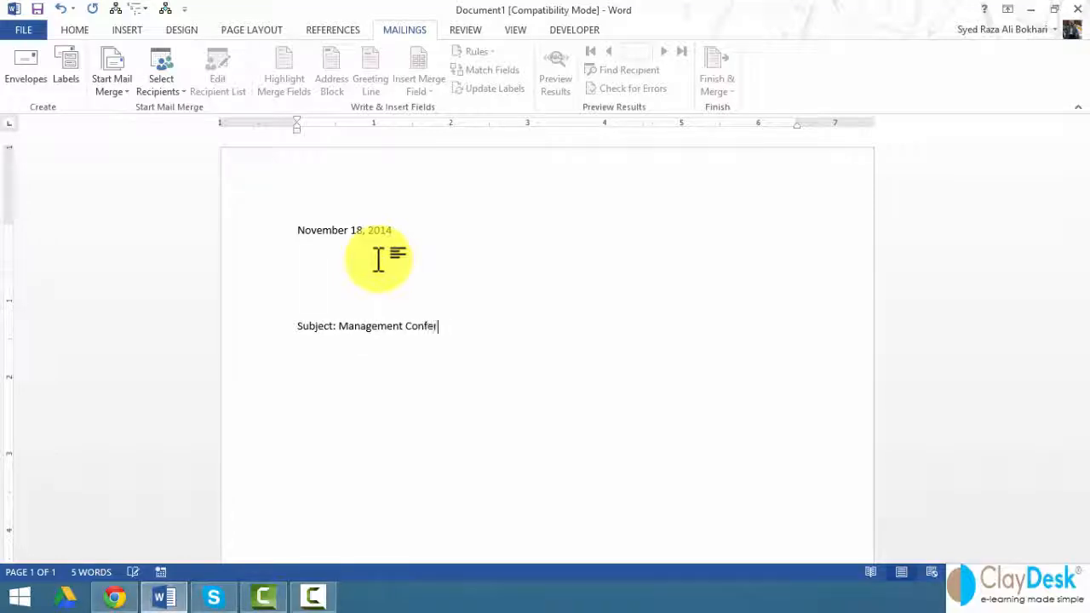
key("BackSpace")
type("nce Agenda")
key("ctrl+shift+Left")
key("ctrl+shift+Left")
key("ctrl+shift+Left")
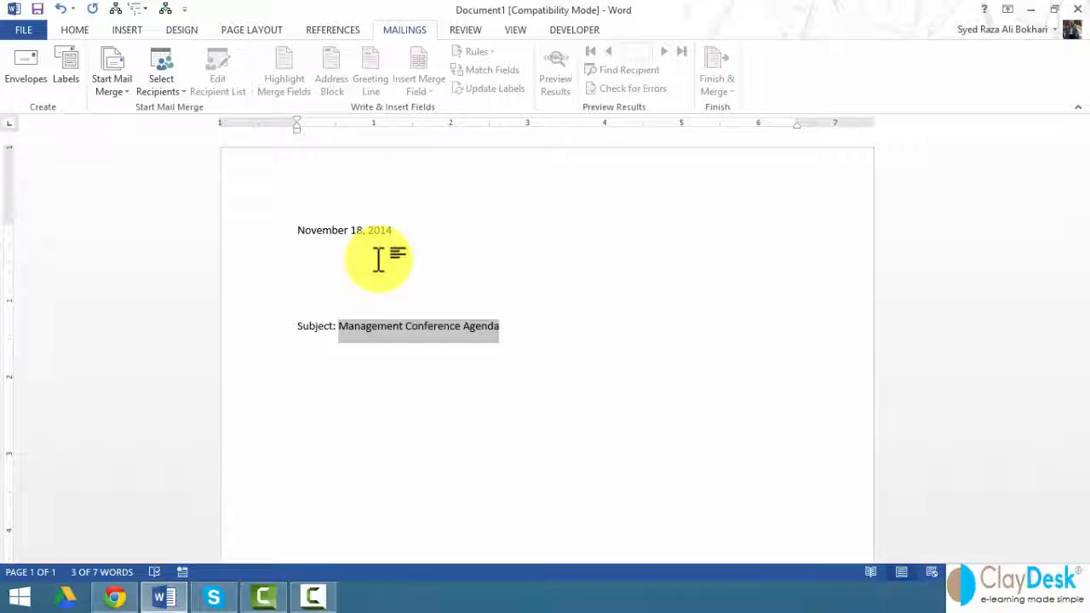
Step: Make the subject title bold and underlined, and begin the greeting 'Dear' below it
key("ctrl+b")
key("ctrl+u")
left_click(378, 260)
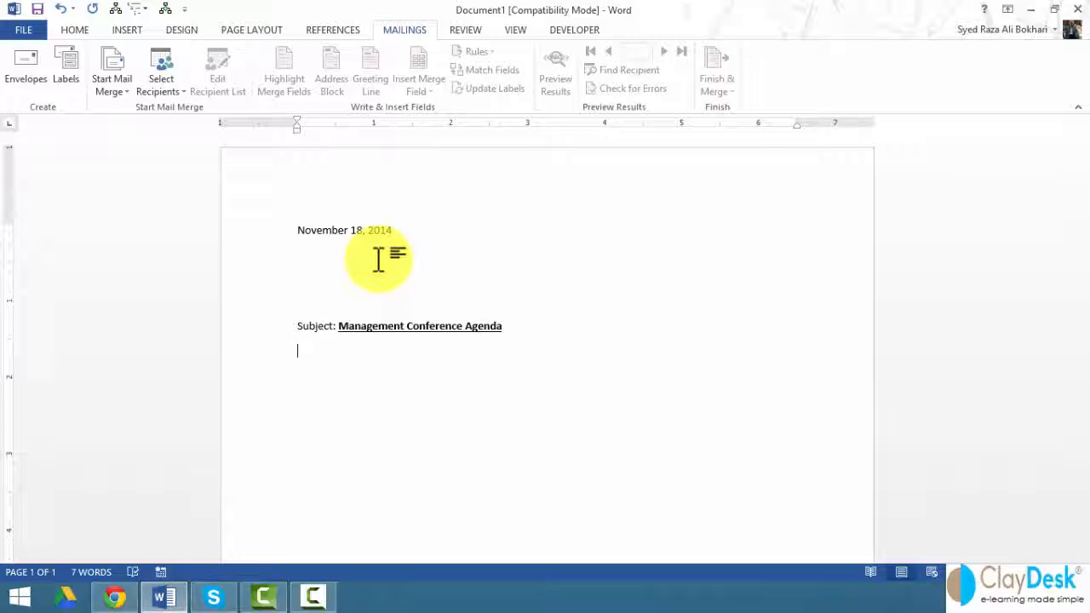
type("Dear")
Step: Write the greeting and the paragraph asking to confirm attendance on November 22, 2014 in Chicago
key("BackSpace")
key("BackSpace")
key("BackSpace")
key("BackSpace")
type("Dear ")
type("Please")
key("BackSpace")
key("BackSpace")
key("BackSpace")
key("BackSpace")
type("lease confirm if y")
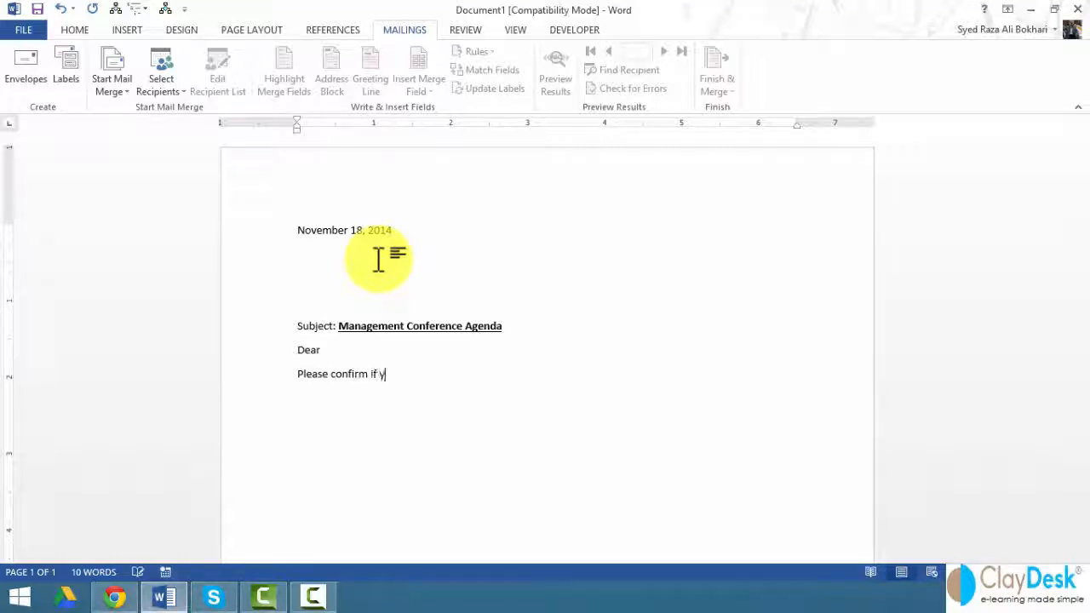
type("ou will attend the upcoming")
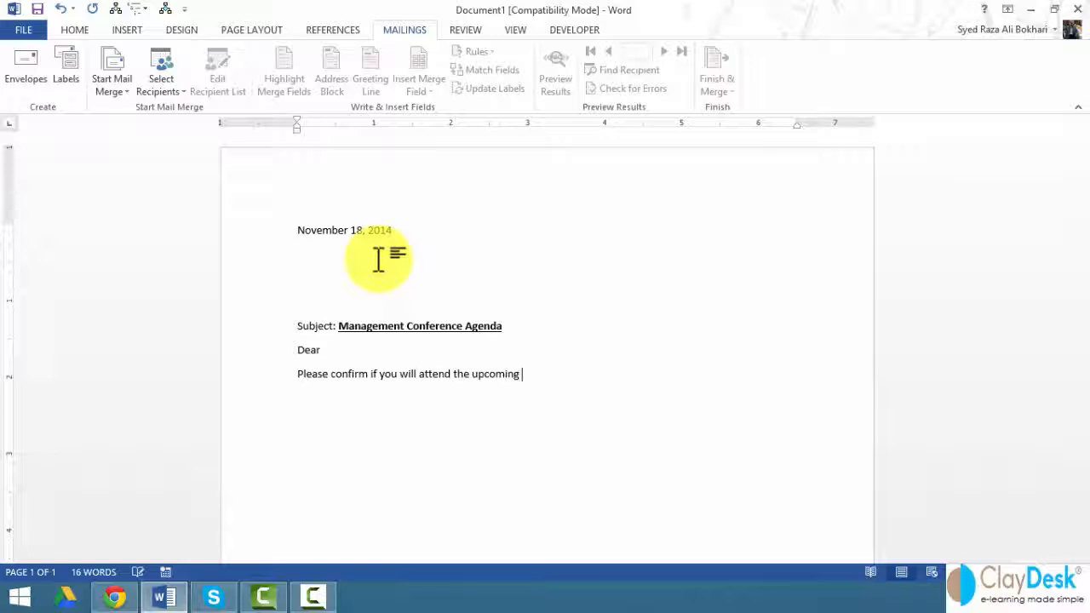
type(" conference scheduled t")
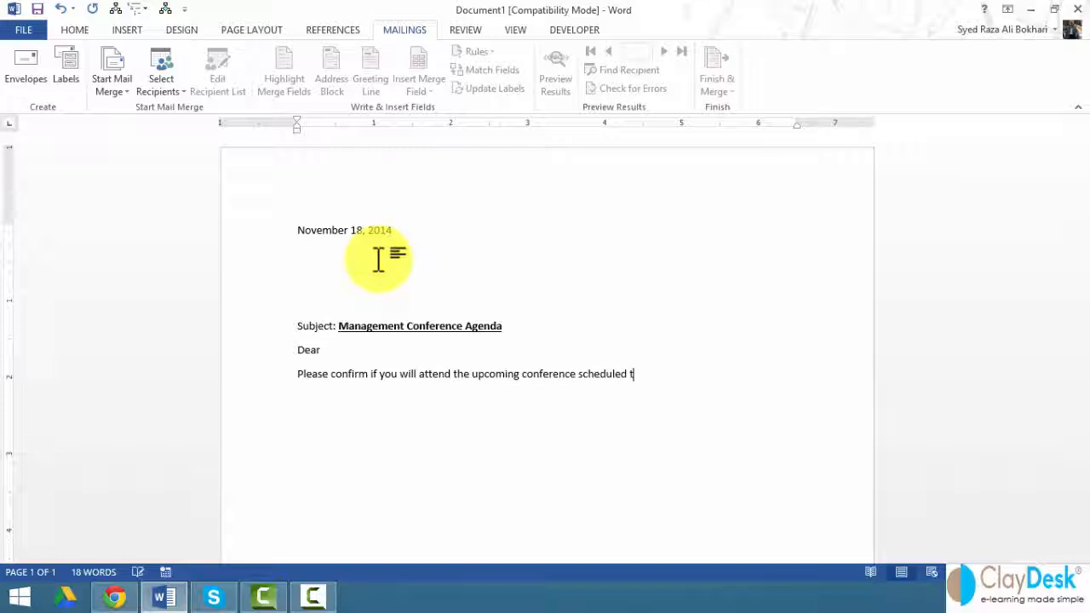
type("o be held on Novem")
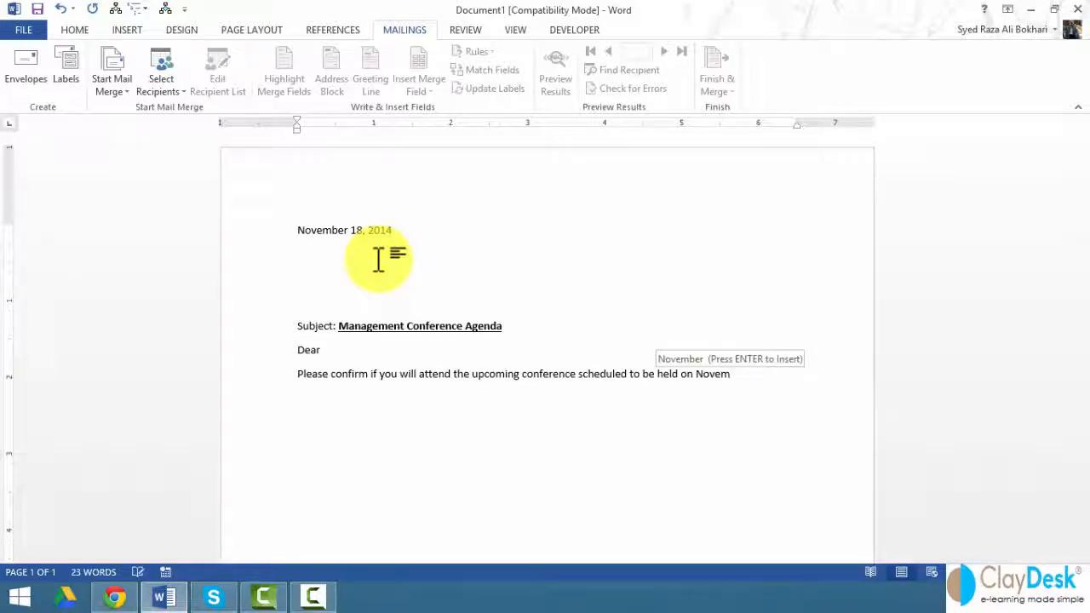
key("Return")
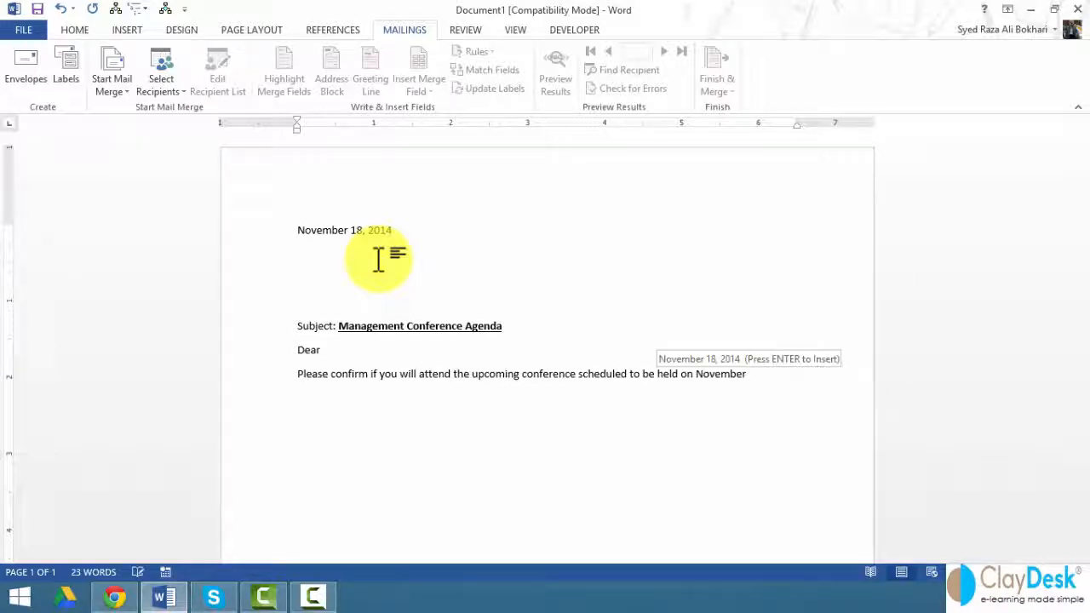
type("22, 2014")
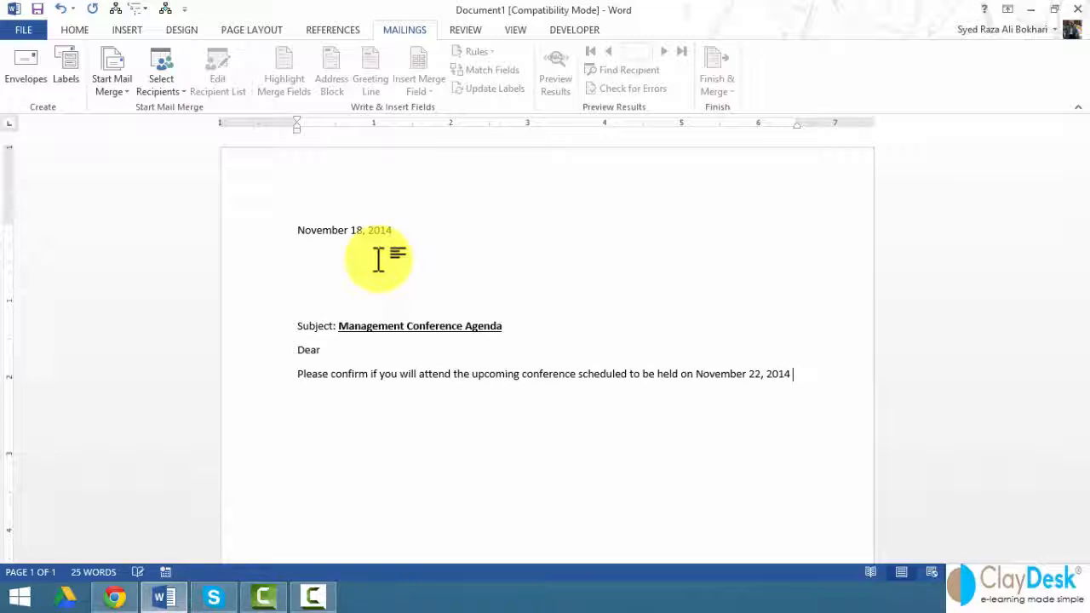
type(" in")
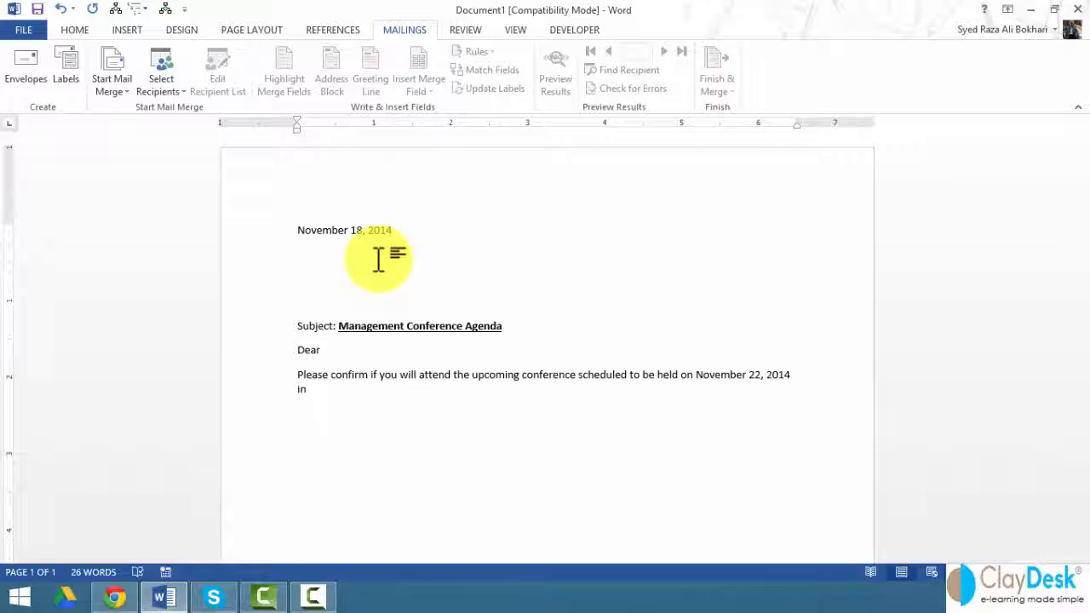
type(" Chicago.")
Step: Add the 'Thank you,' closing and the sender's name as the signature
key("Return")
type("Thank you,")
key("Return")
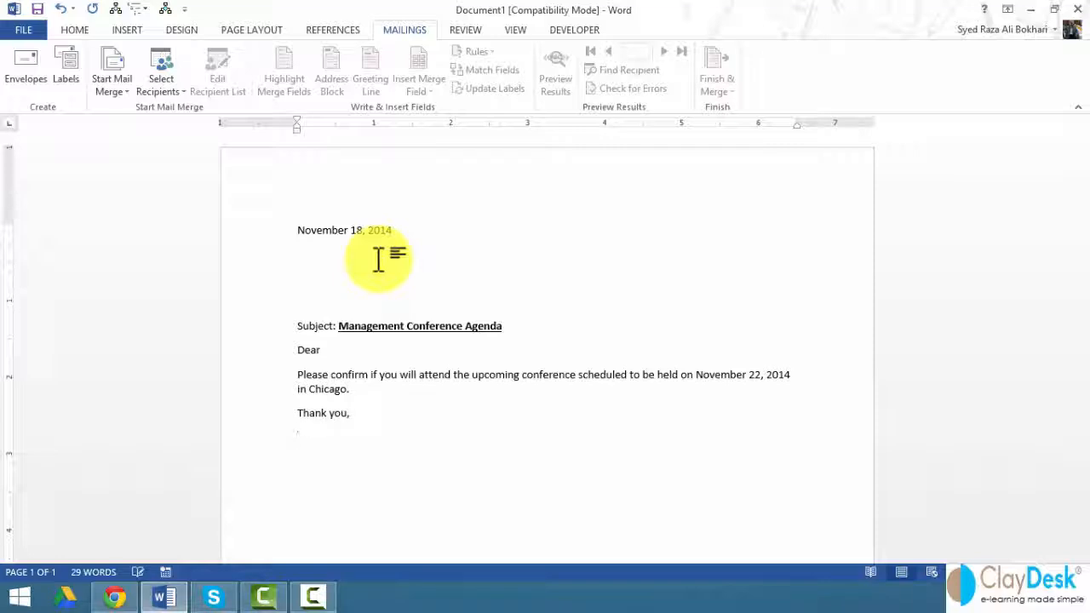
type("Syed")
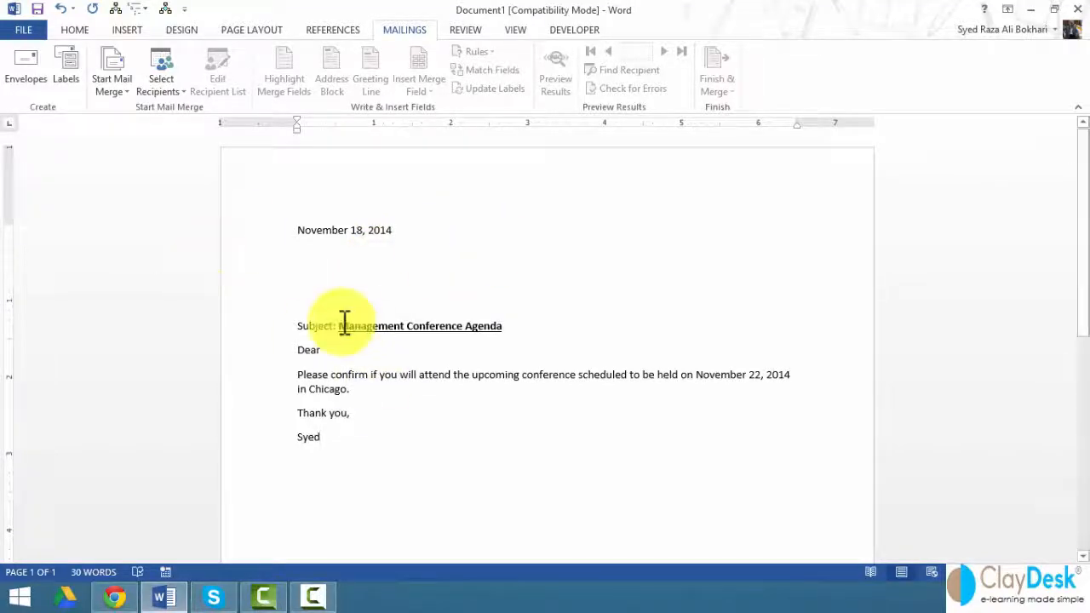
Step: With the cursor on the blank line above Subject, open the Start Mail Merge document types
left_click_drag(256, 231, 255, 307)
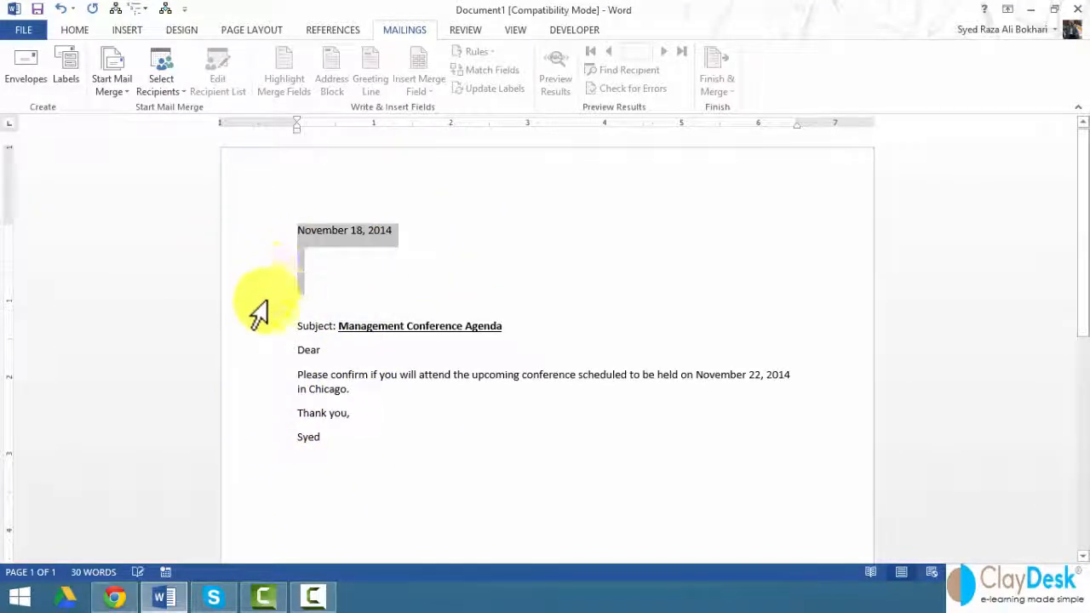
left_click_drag(232, 258, 247, 313)
left_click(367, 303)
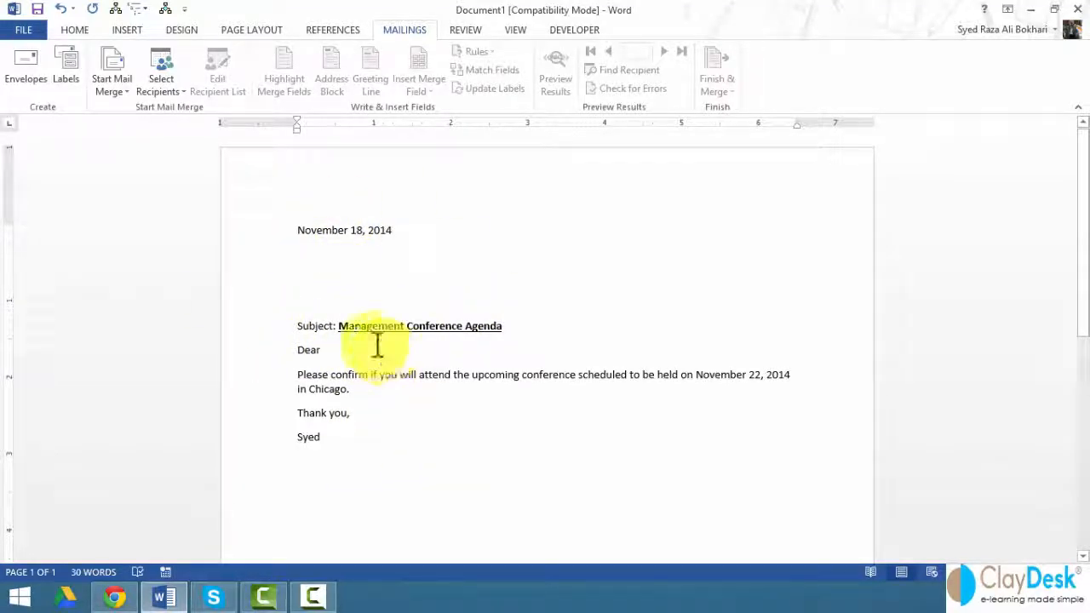
left_click(110, 94)
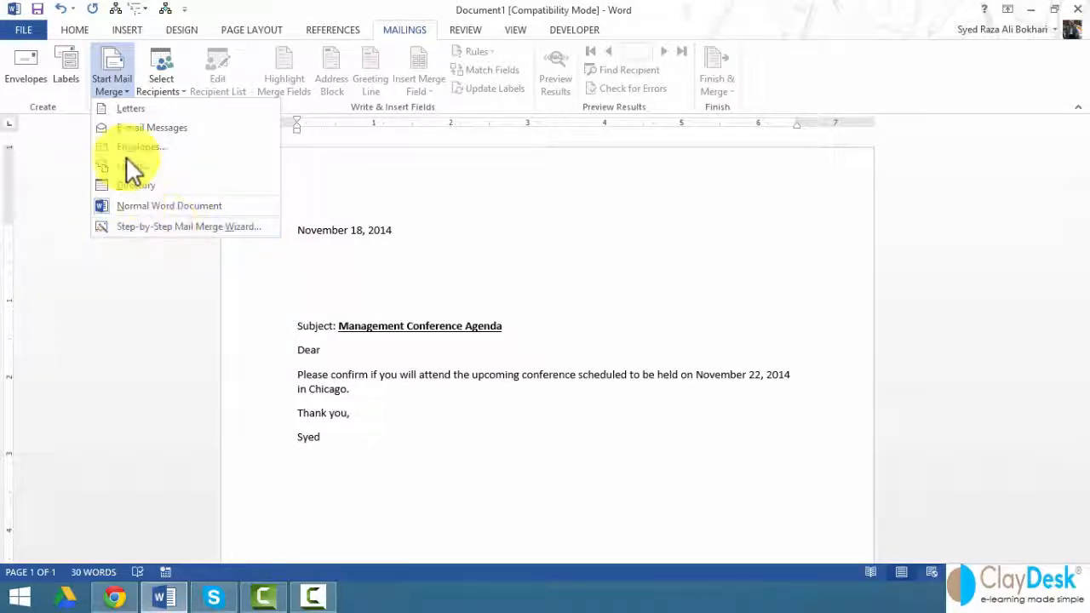
Step: Set the merge type (Letters, then E-mail Messages), return to Print Layout, and open Select Recipients
left_click(109, 107)
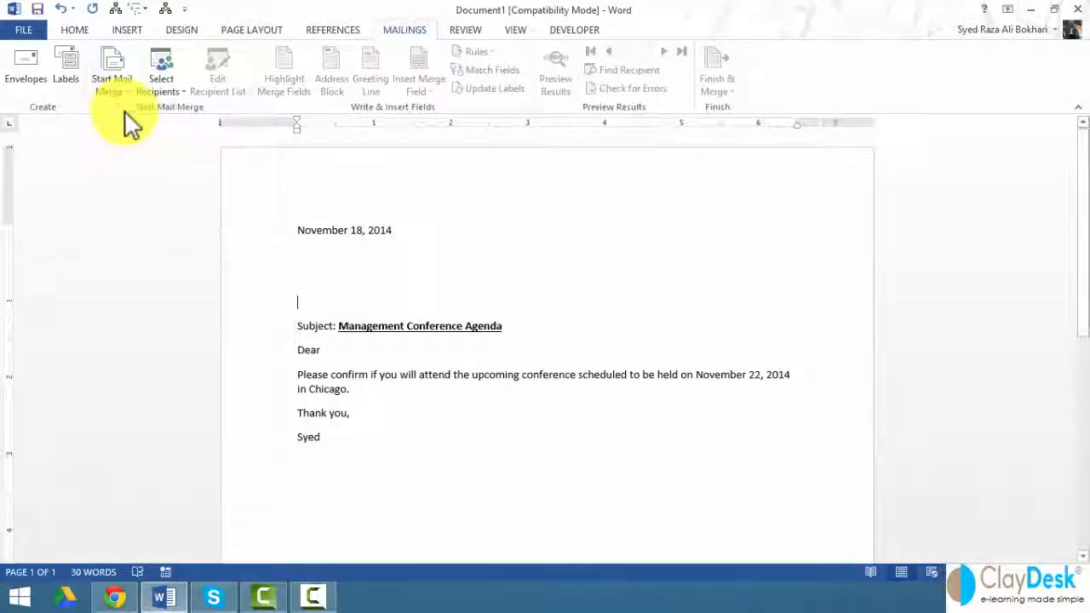
left_click(111, 92)
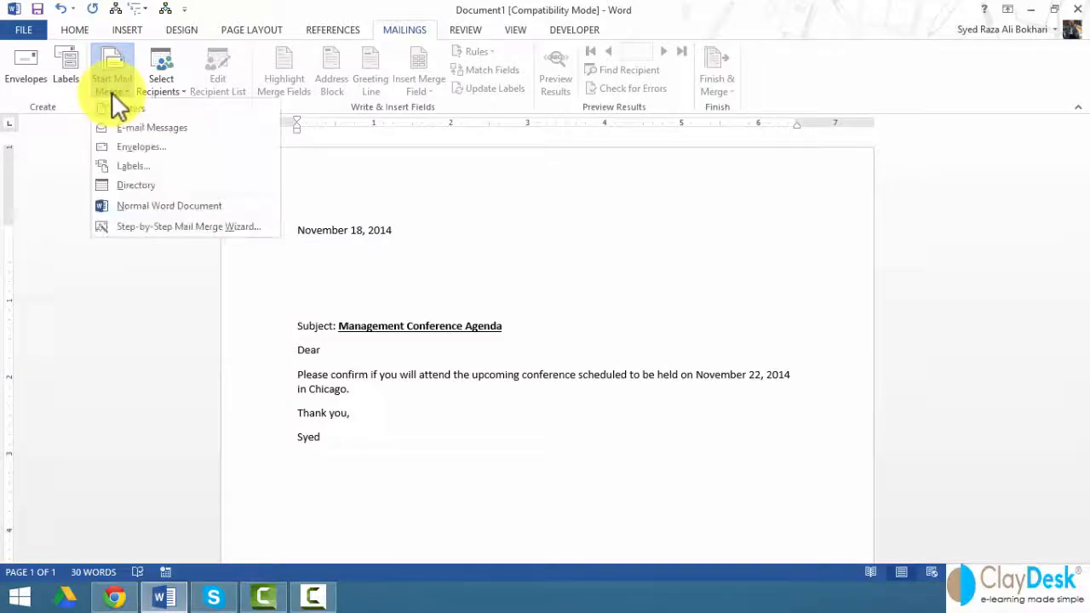
left_click(156, 129)
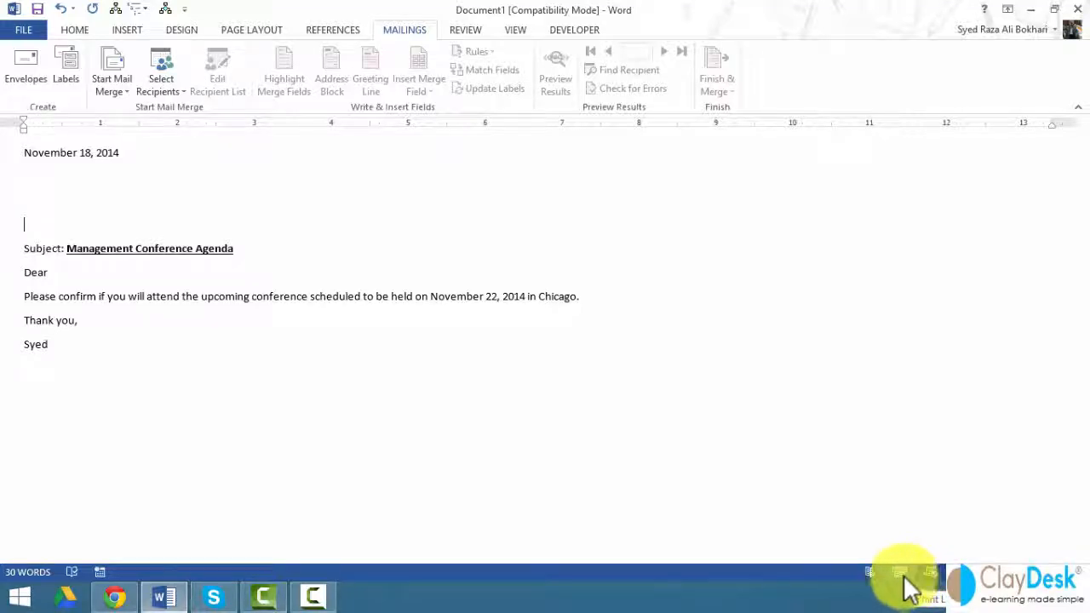
left_click(905, 576)
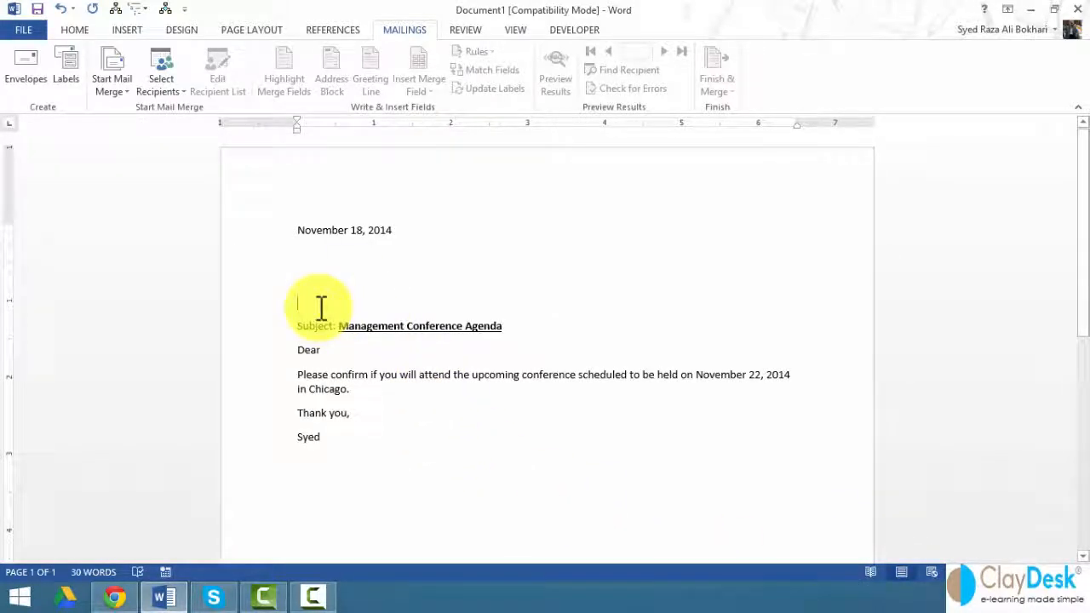
left_click(164, 85)
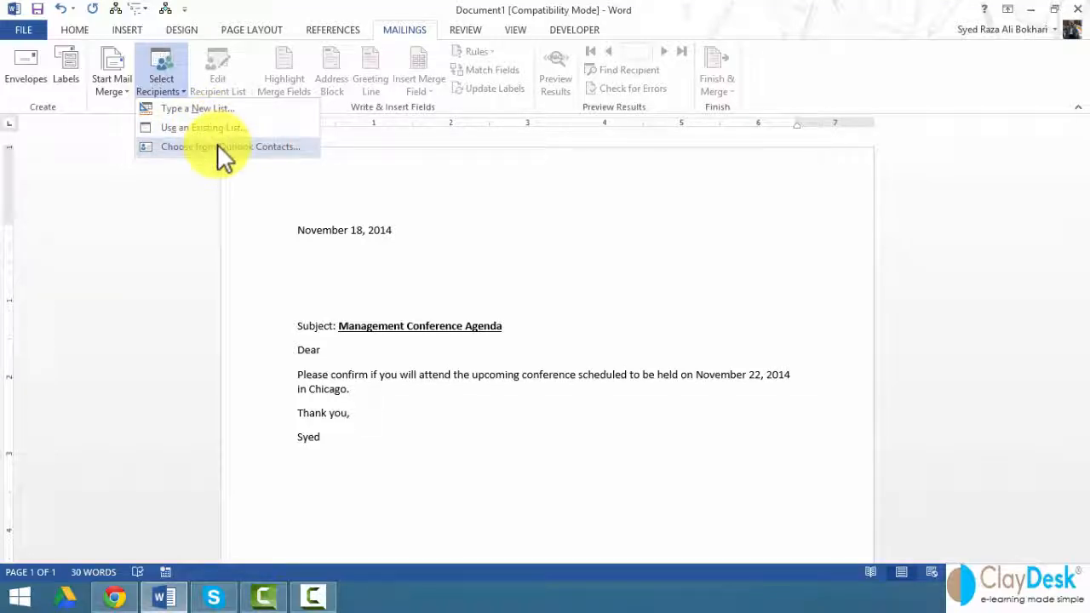
Step: Start a new recipient list and enter the first contact's title Mr., name, company ClayDesk and street address
left_click(197, 109)
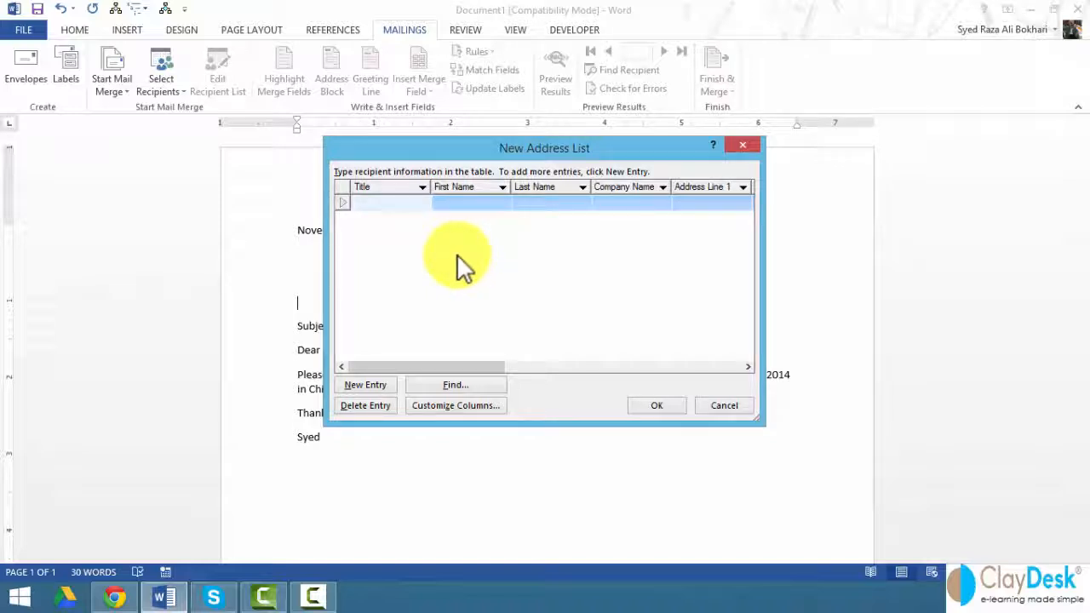
type("Mr.")
key("Tab")
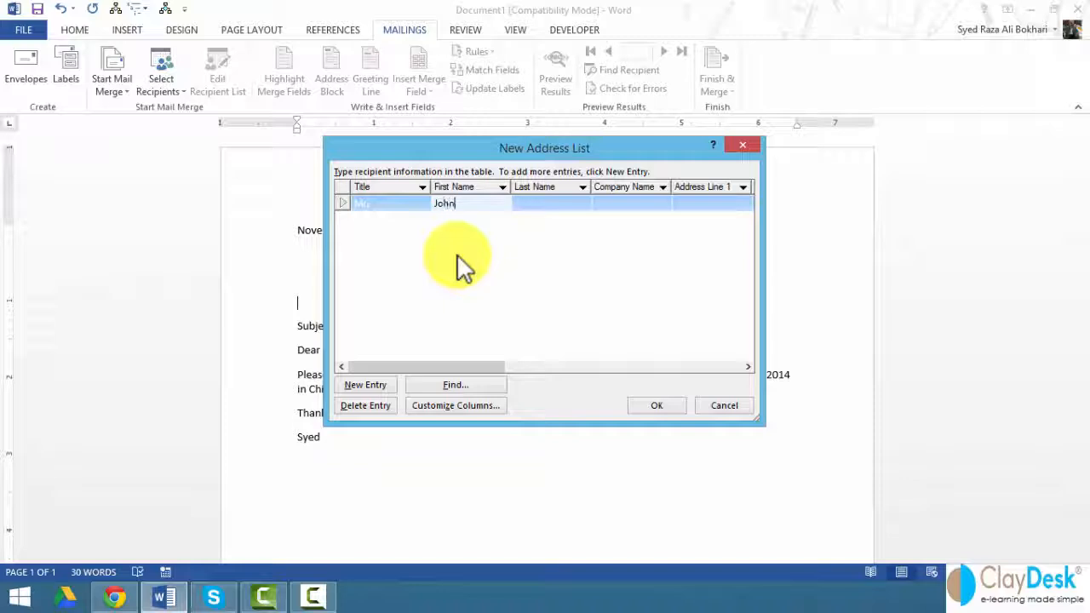
key("Tab")
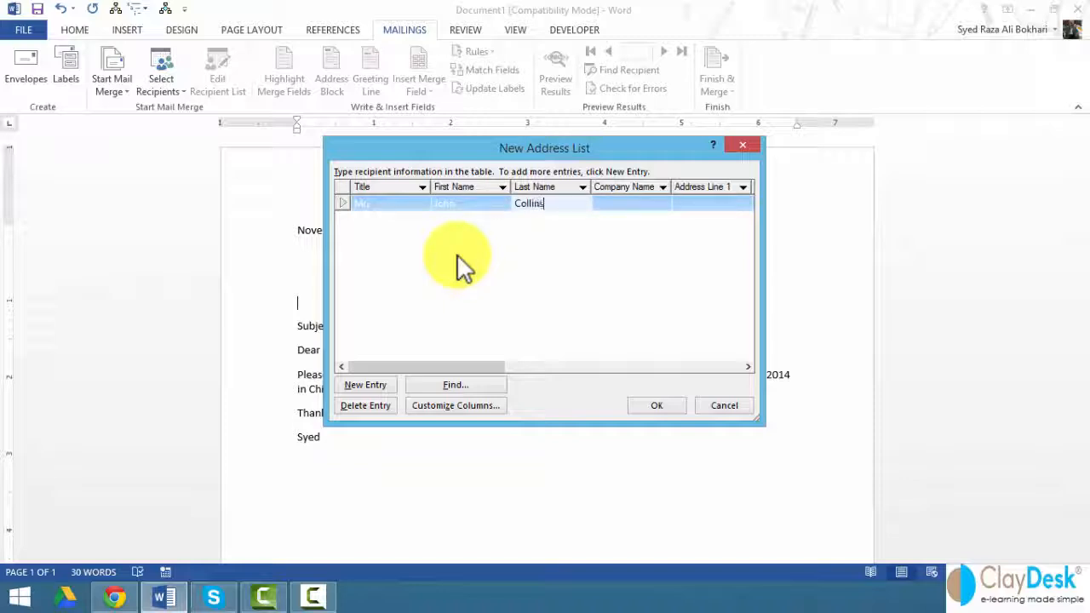
key("Tab")
type("Cl")
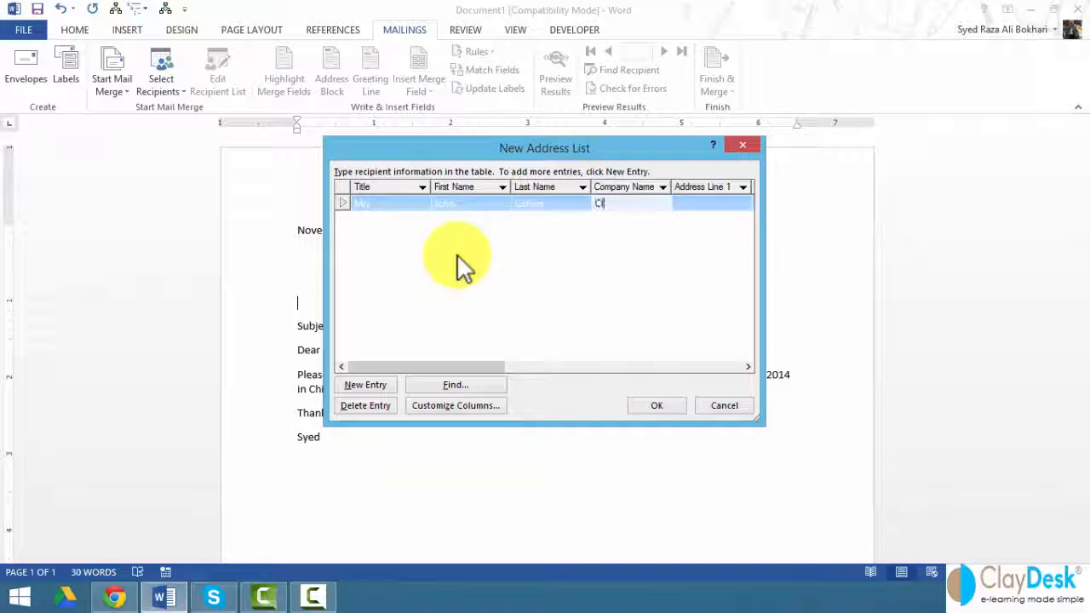
type("ayDesk")
key("Tab")
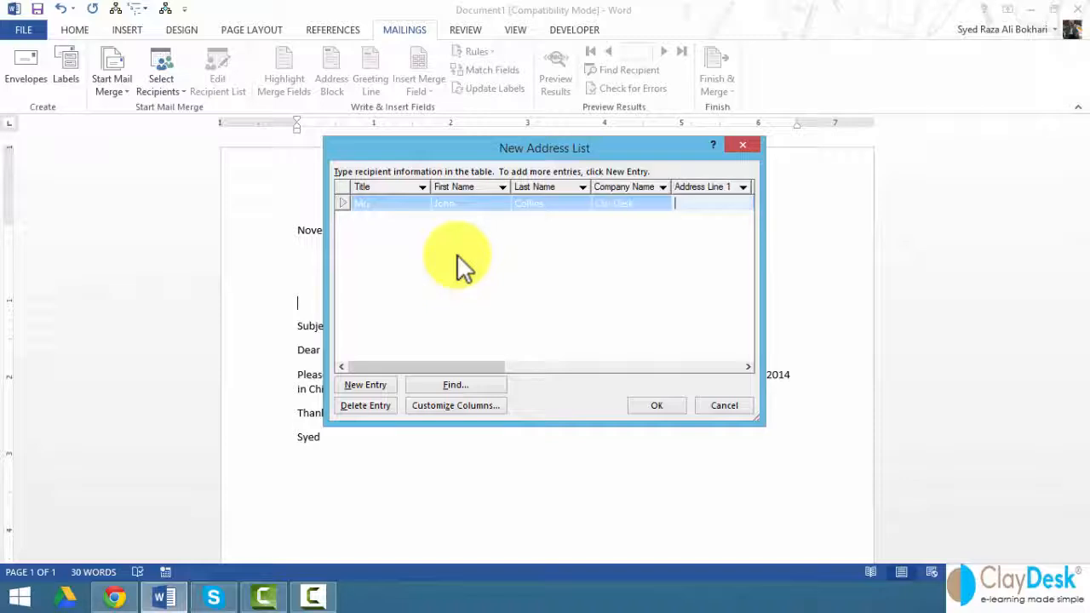
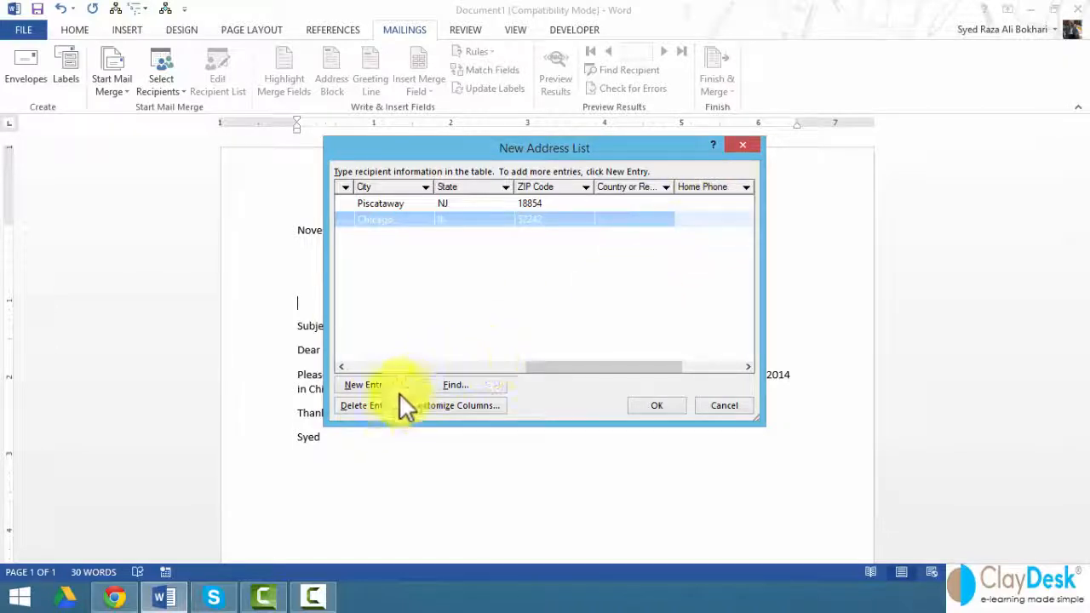
Step: Keep the Chicago entry and delete the Home Phone field through Customize Columns
left_click(366, 407)
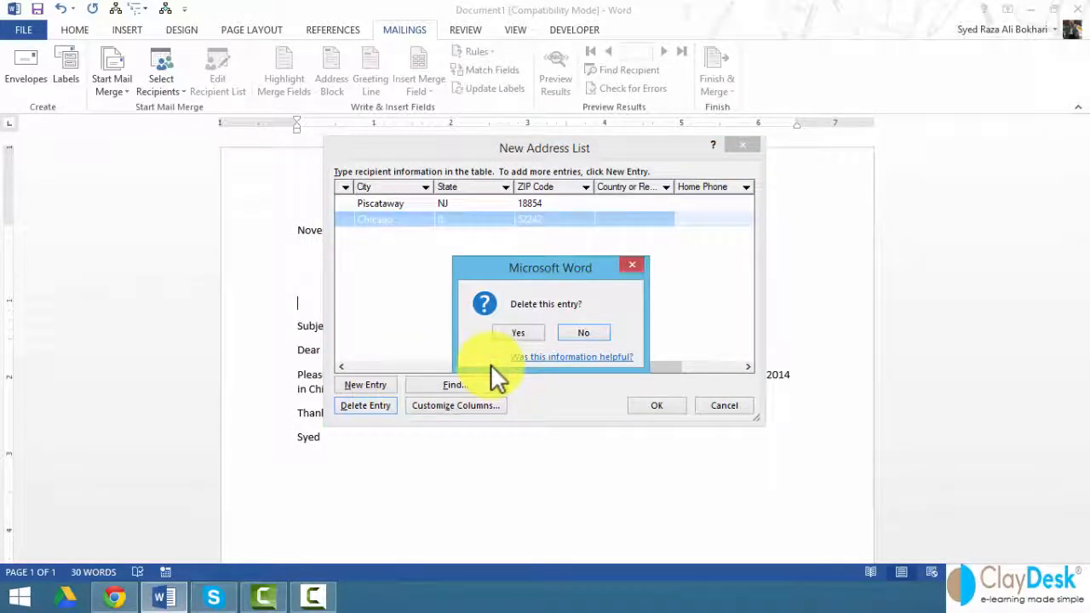
left_click(586, 332)
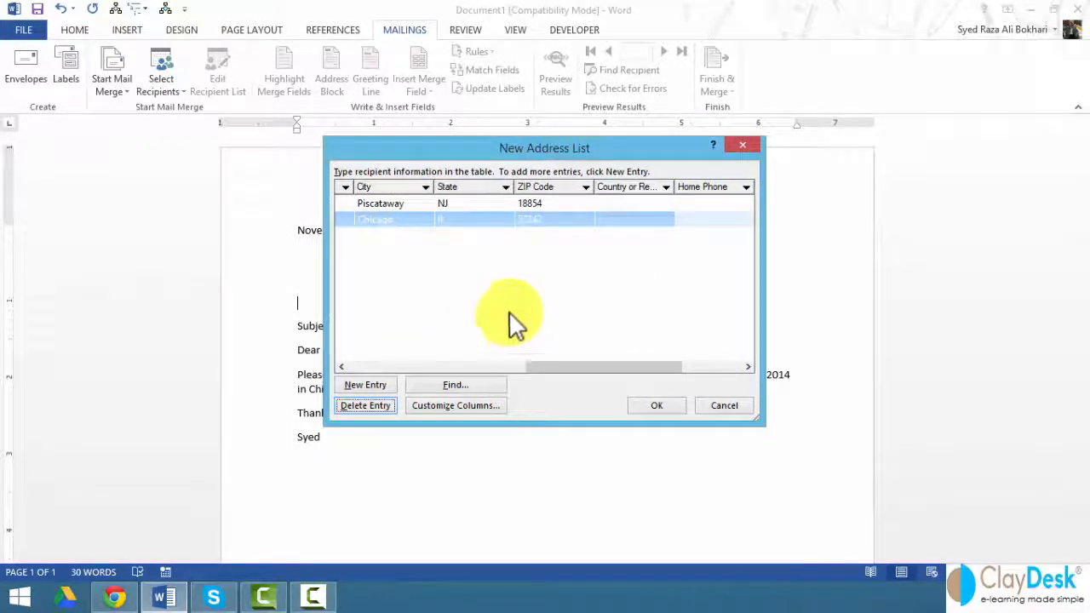
left_click(452, 404)
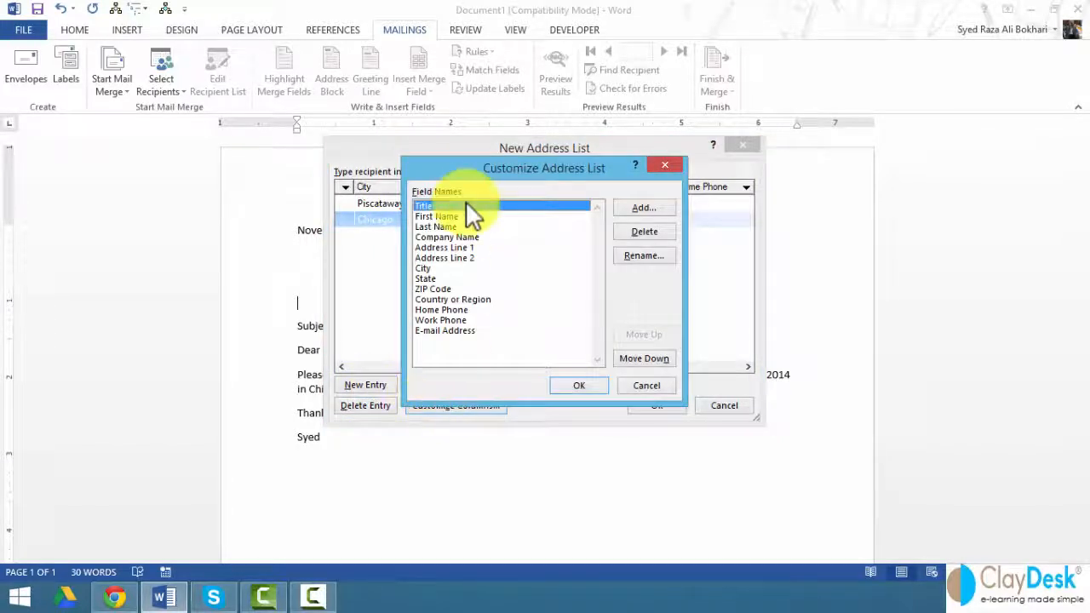
left_click_drag(450, 172, 812, 169)
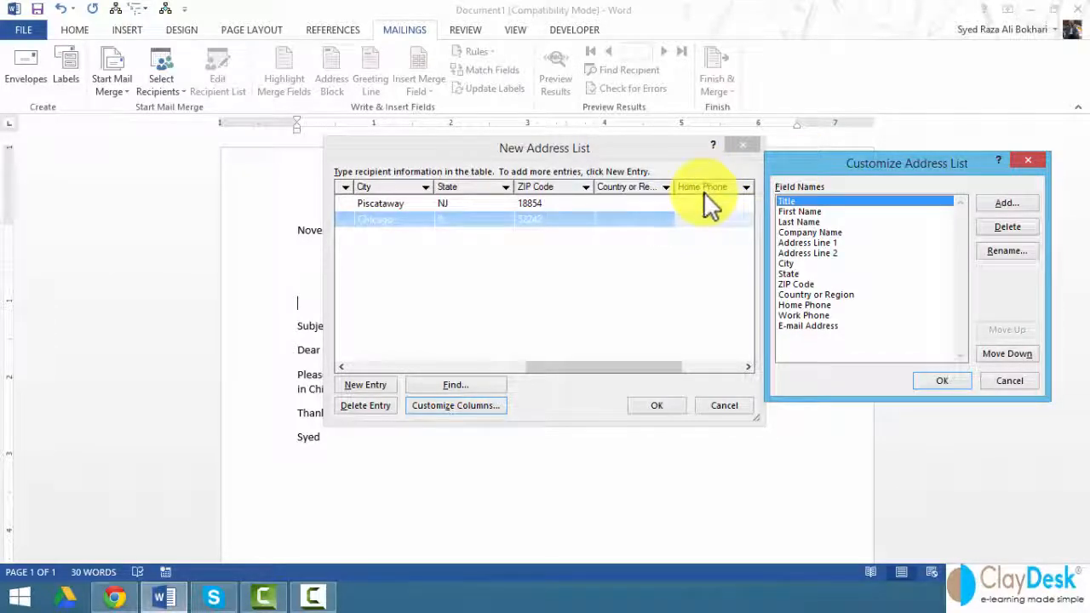
left_click(790, 305)
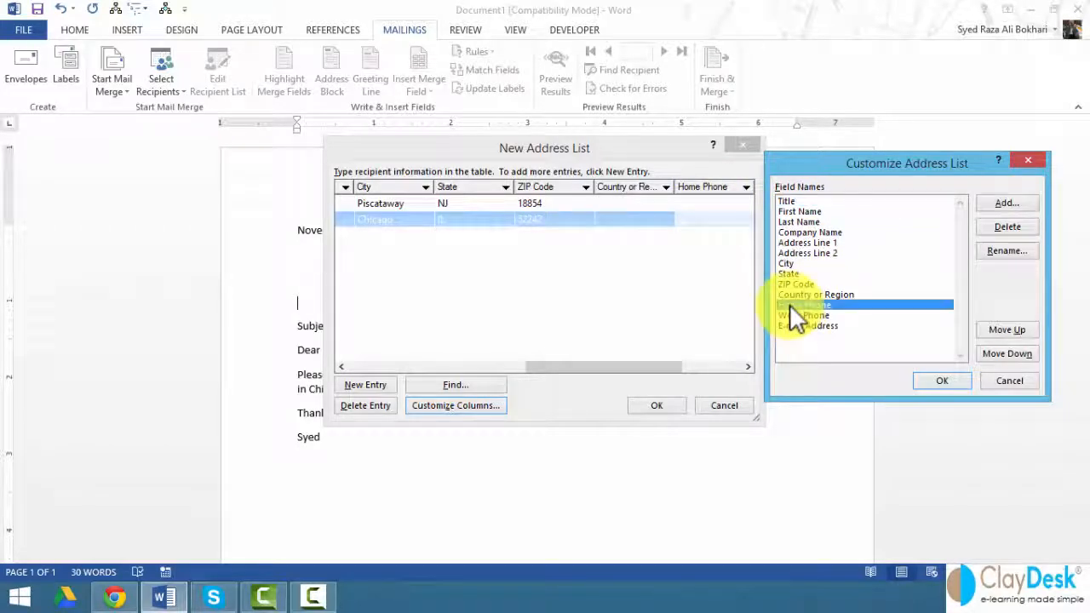
left_click(1010, 227)
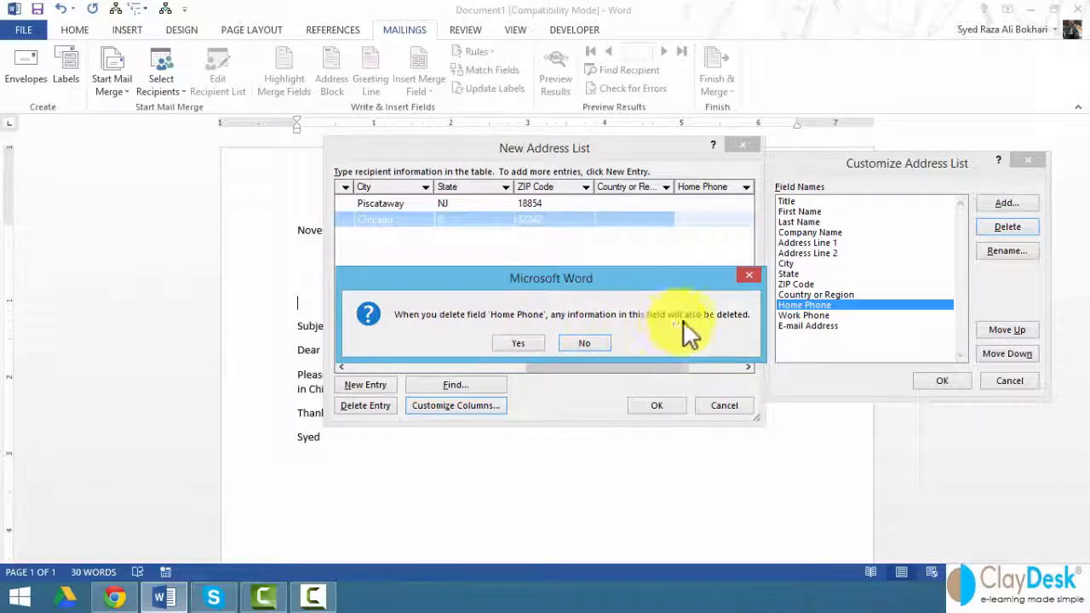
left_click(519, 343)
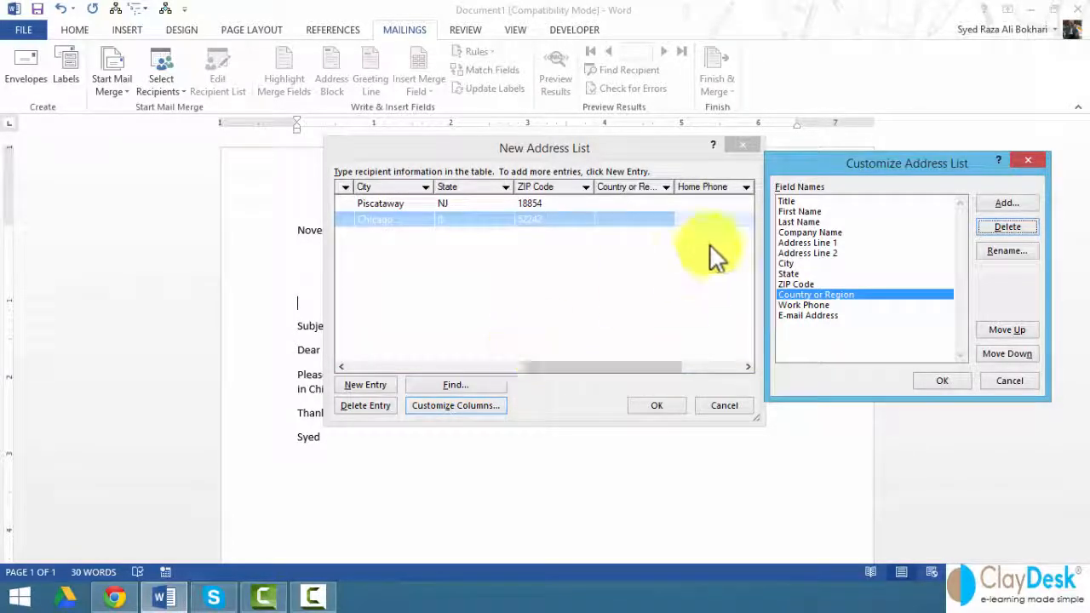
left_click(942, 380)
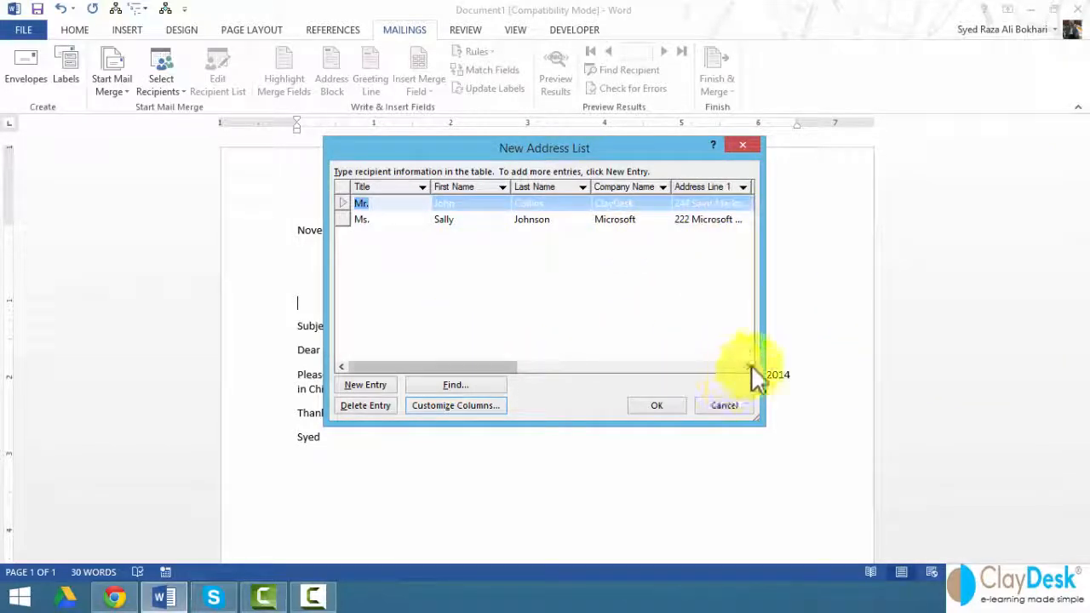
Step: Widen the New Address List window so the columns through City are visible
left_click_drag(762, 339, 906, 340)
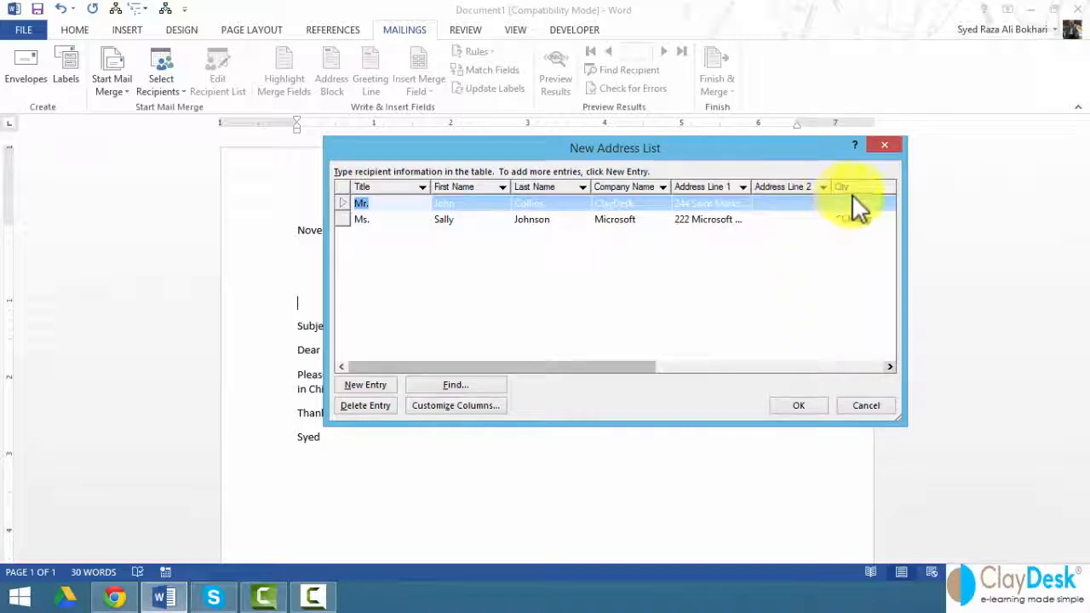
left_click(501, 408)
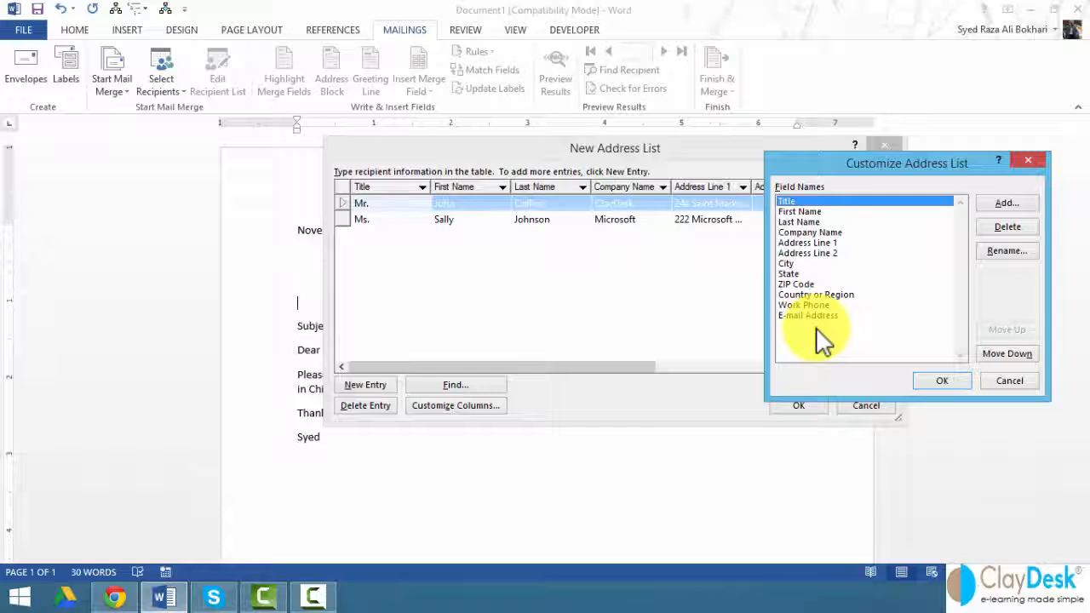
left_click(941, 381)
left_click_drag(494, 370, 342, 366)
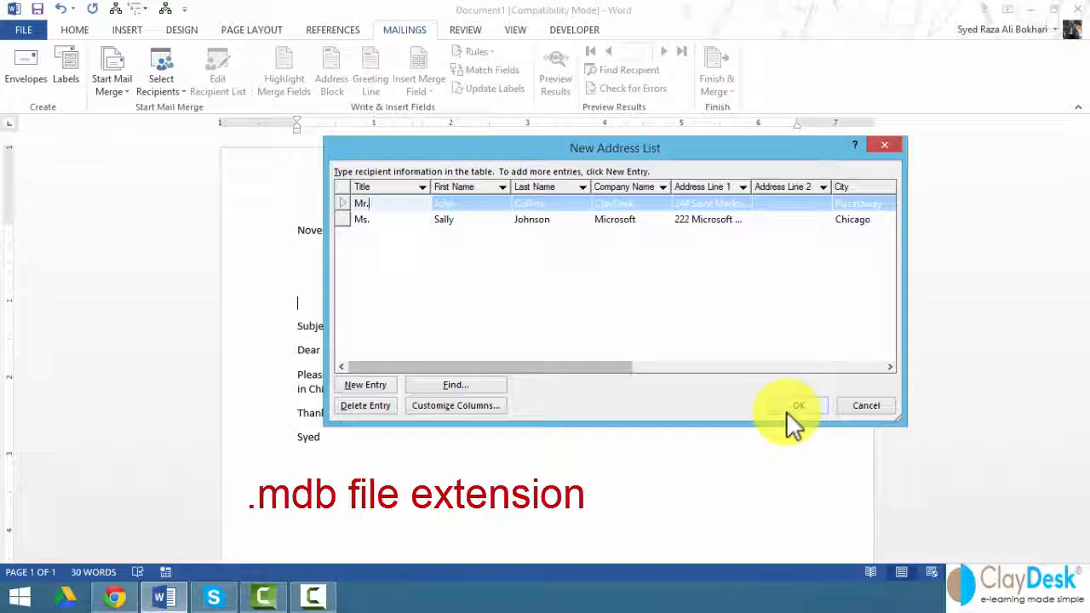
Step: Save the recipient list as Company_Contacts in My Data Sources
left_click(786, 410)
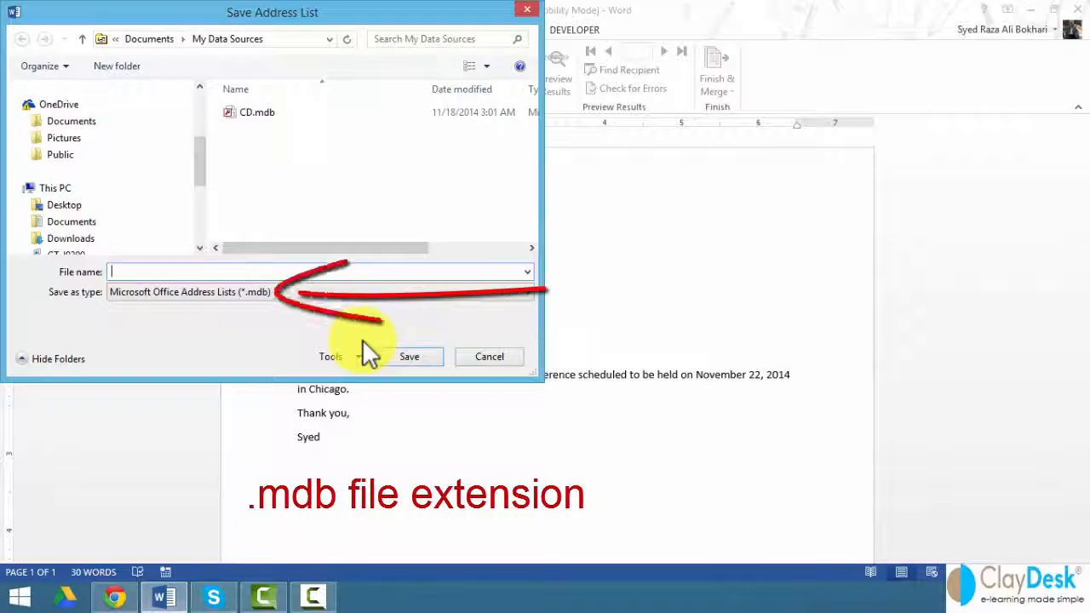
type("Company")
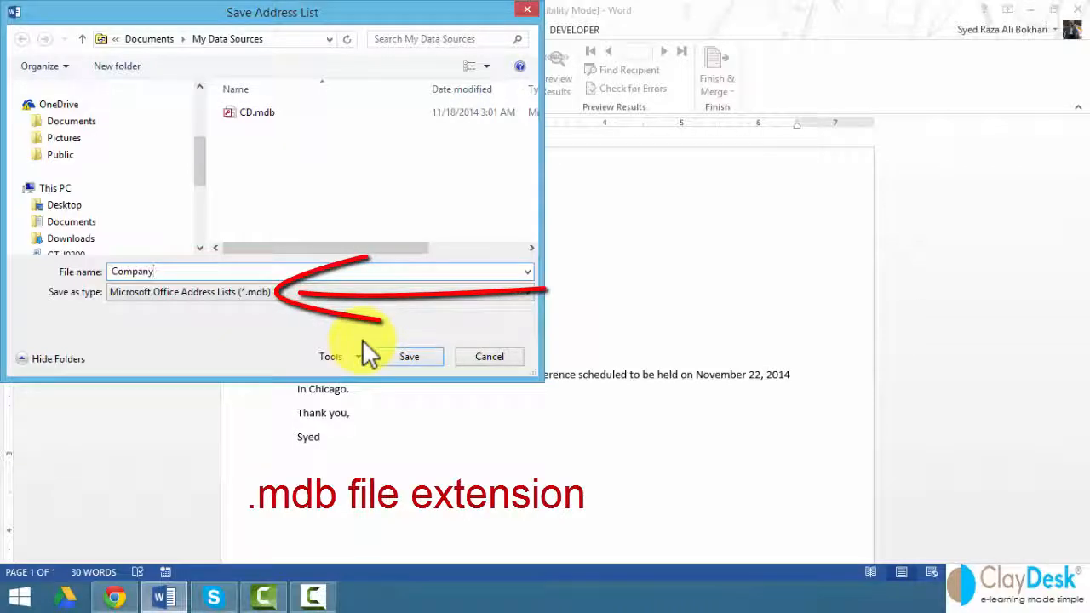
type("_Contacts")
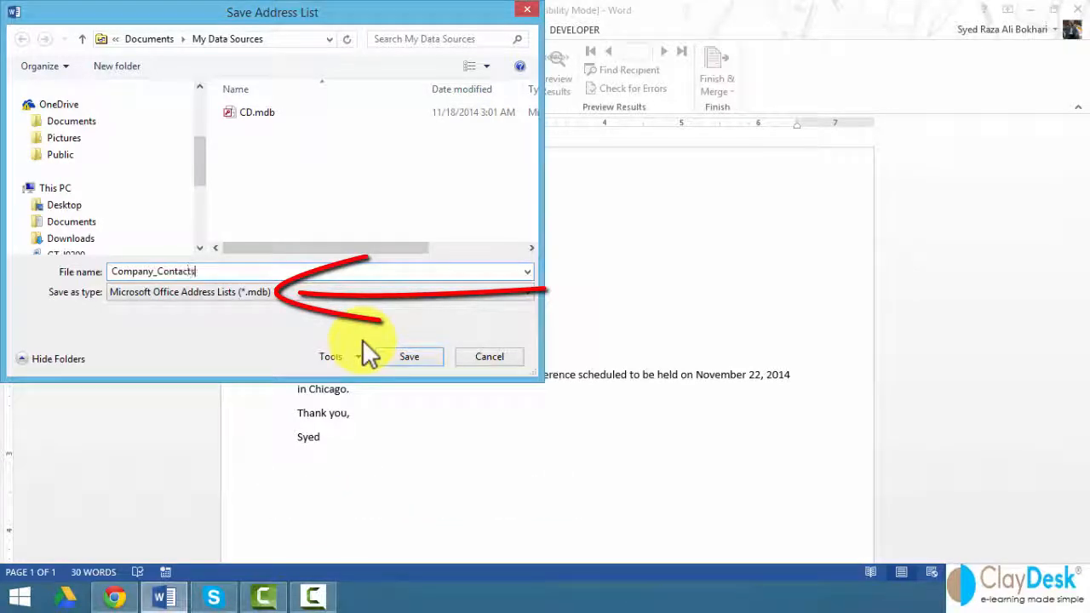
left_click(436, 358)
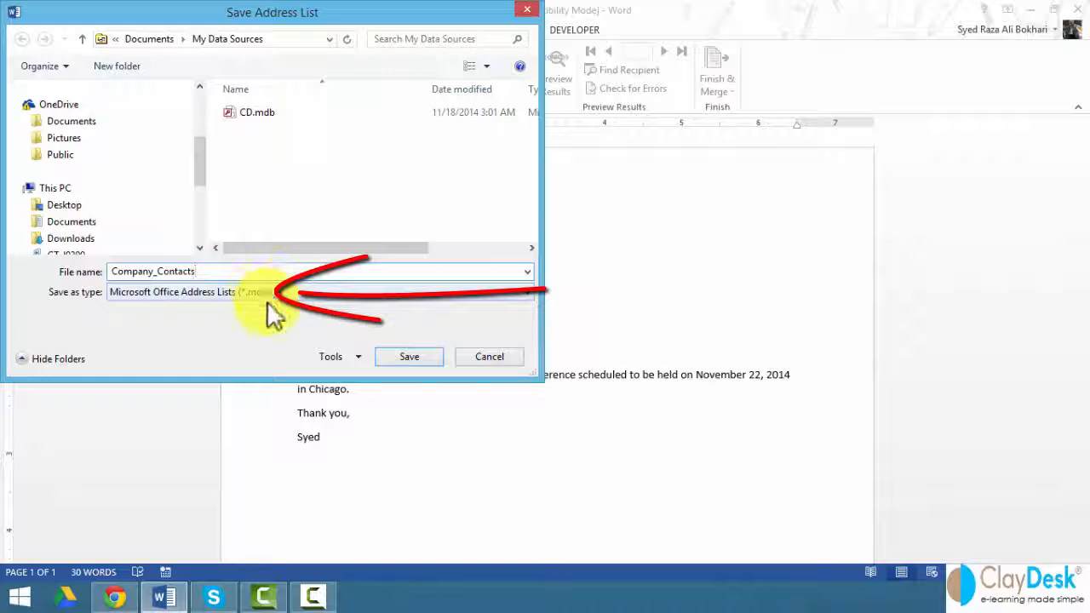
left_click(413, 362)
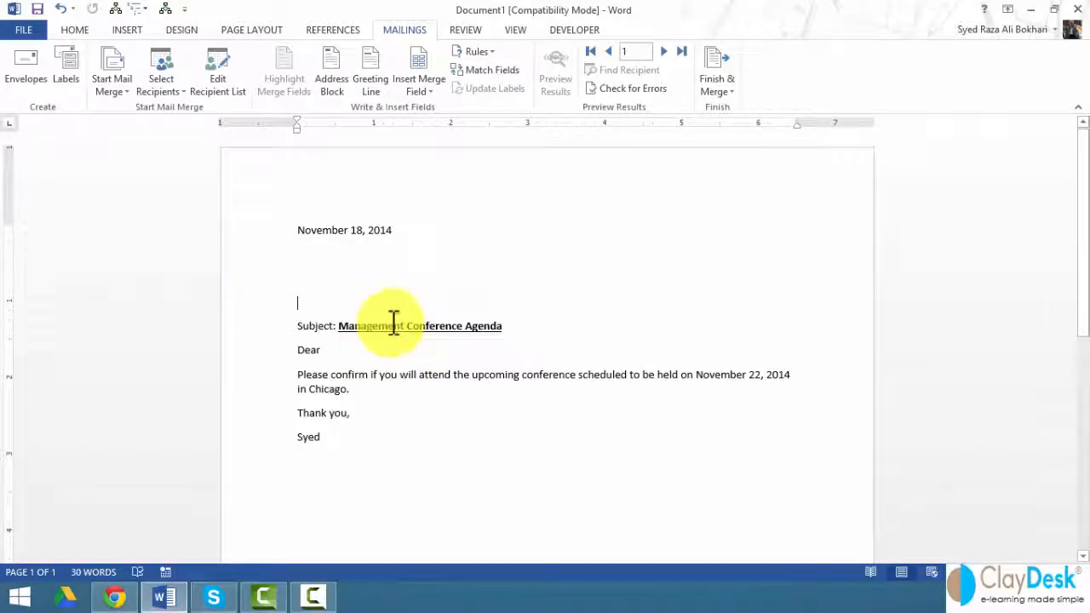
left_click(305, 254)
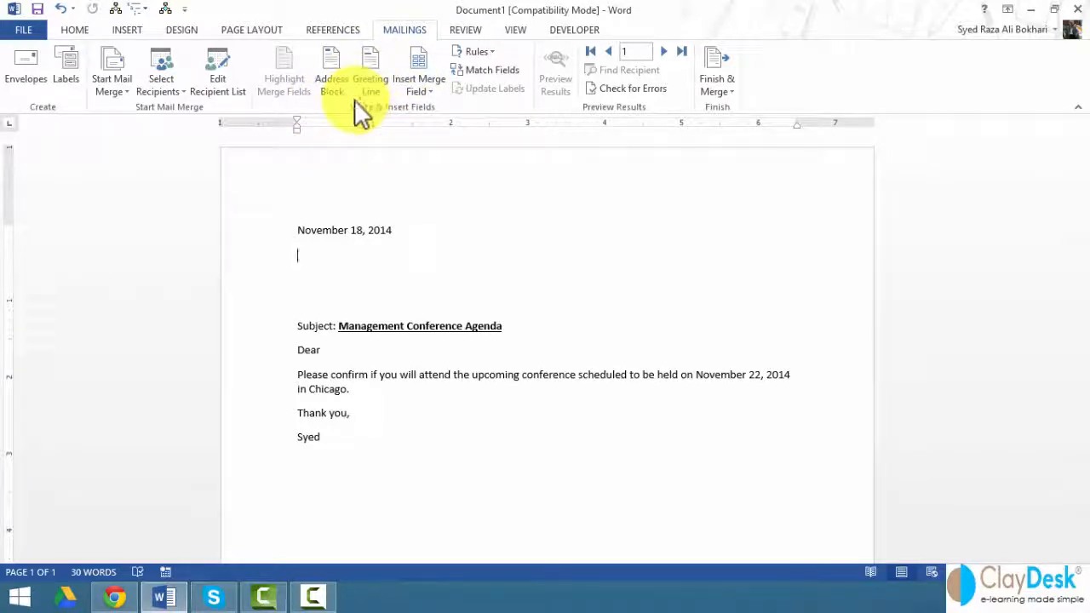
left_click(424, 92)
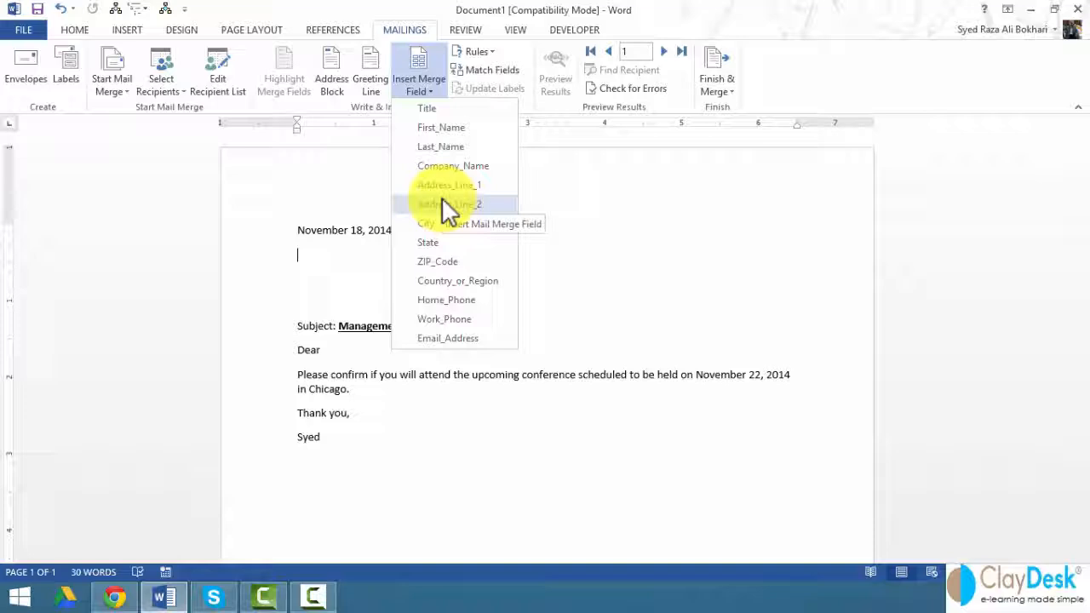
left_click(337, 105)
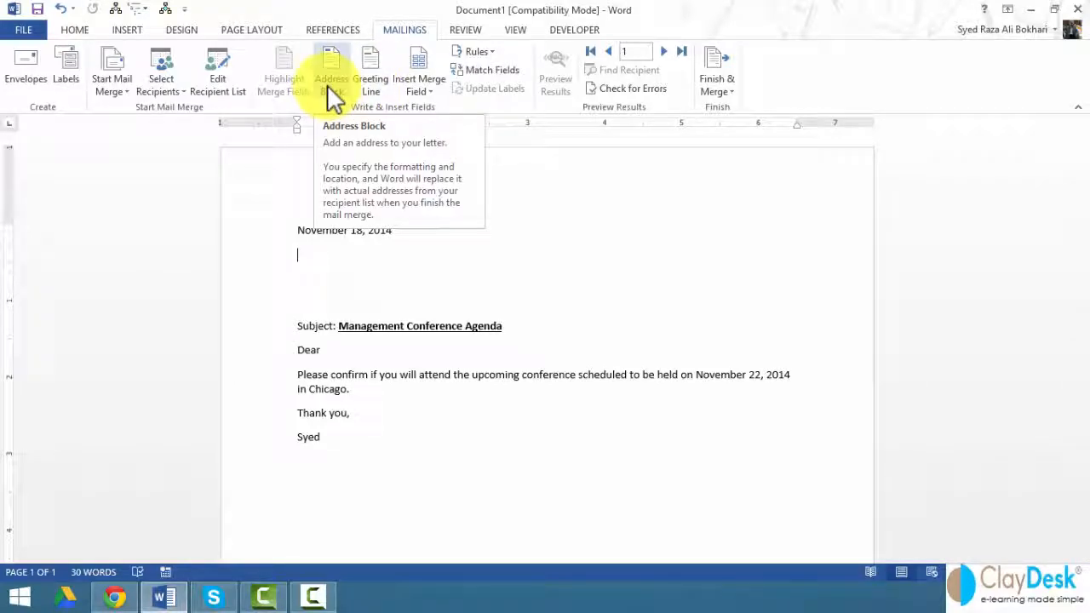
left_click(327, 84)
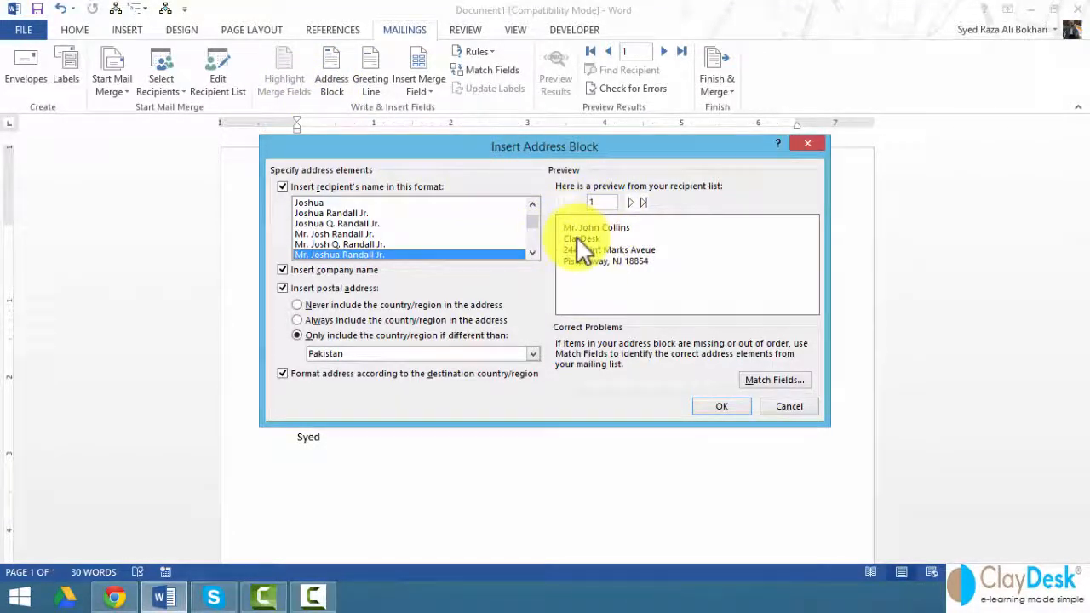
left_click(729, 405)
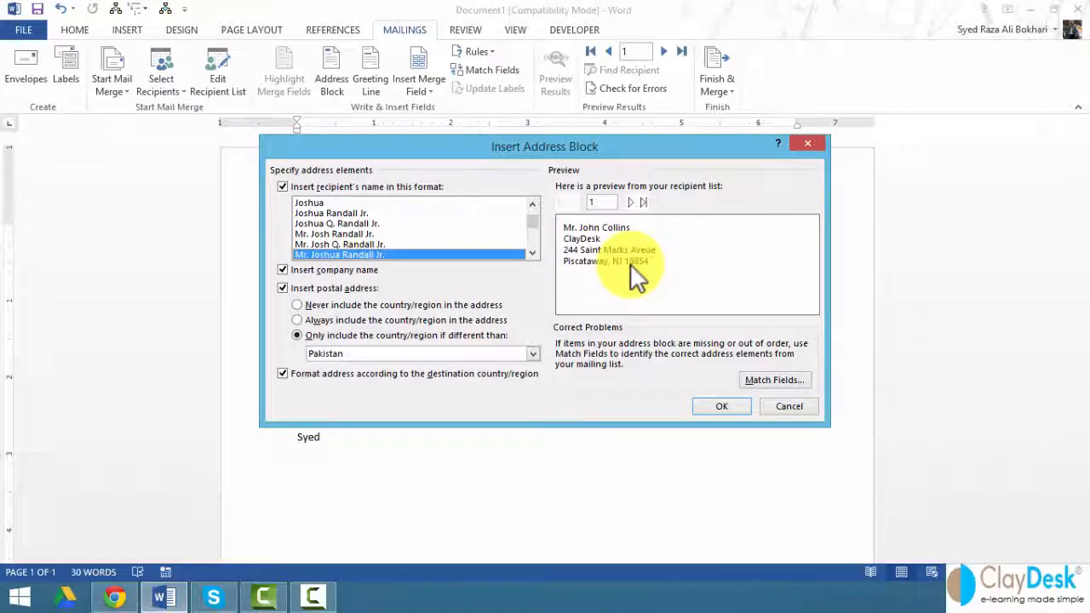
key("Escape")
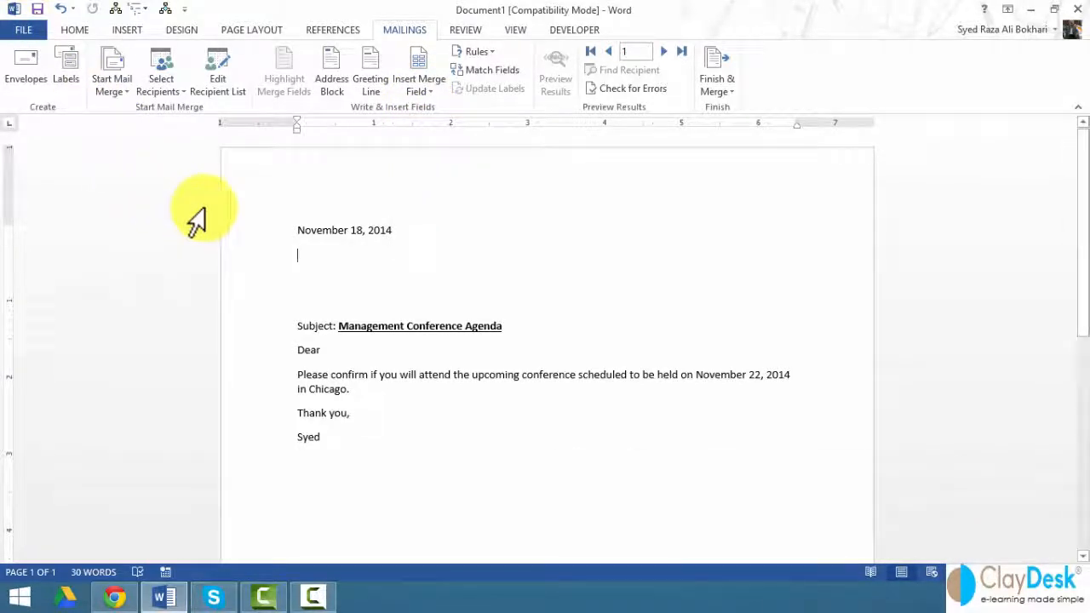
Step: Insert the Title merge field below the date, then First_Name and Last_Name on the next line
left_click(338, 255)
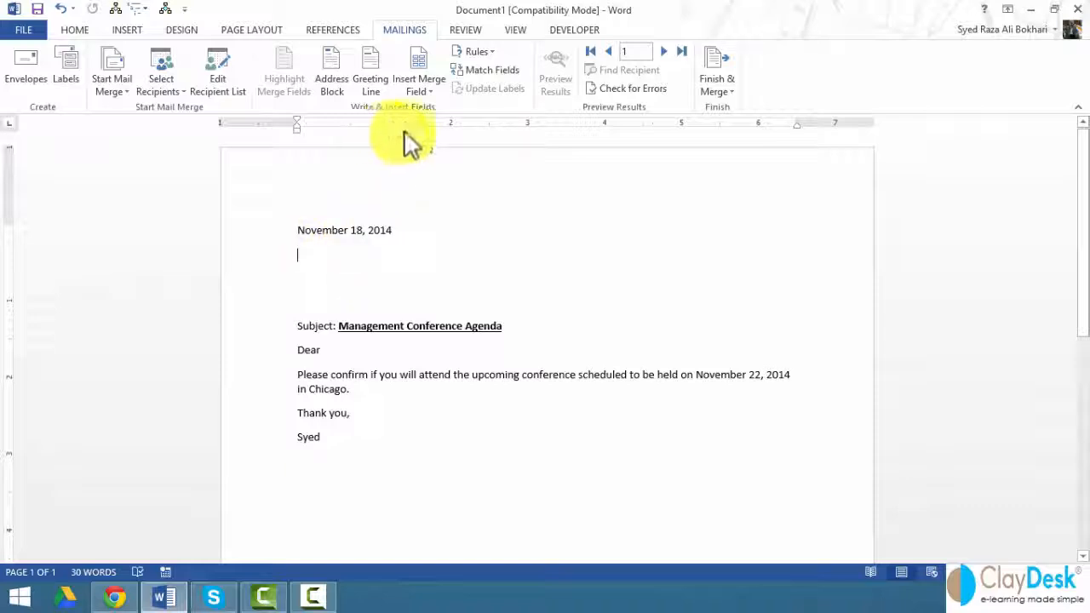
left_click(428, 95)
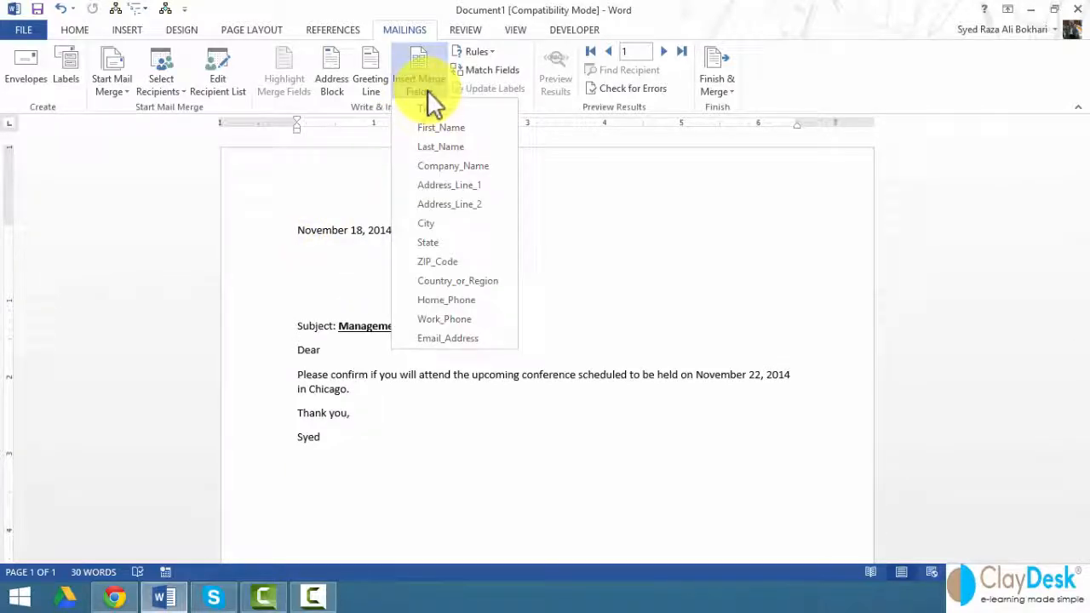
left_click(428, 109)
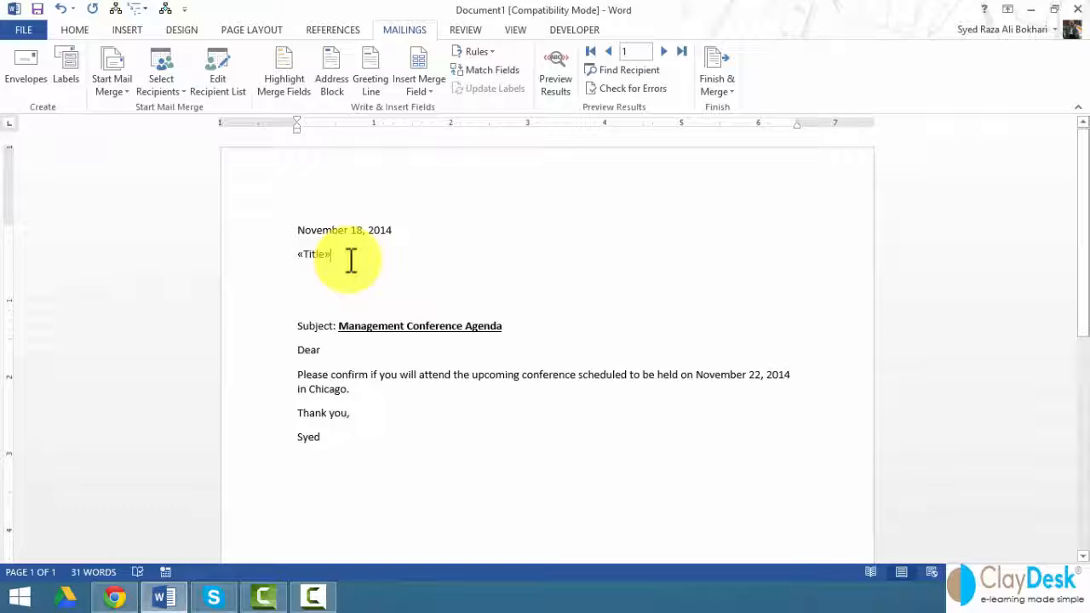
key("Return")
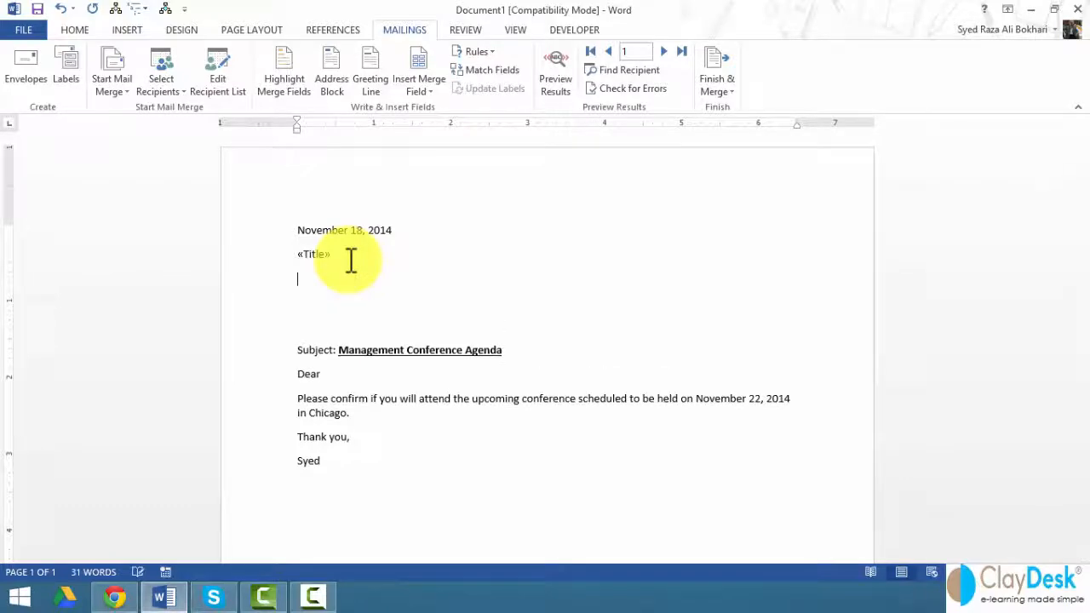
left_click(412, 91)
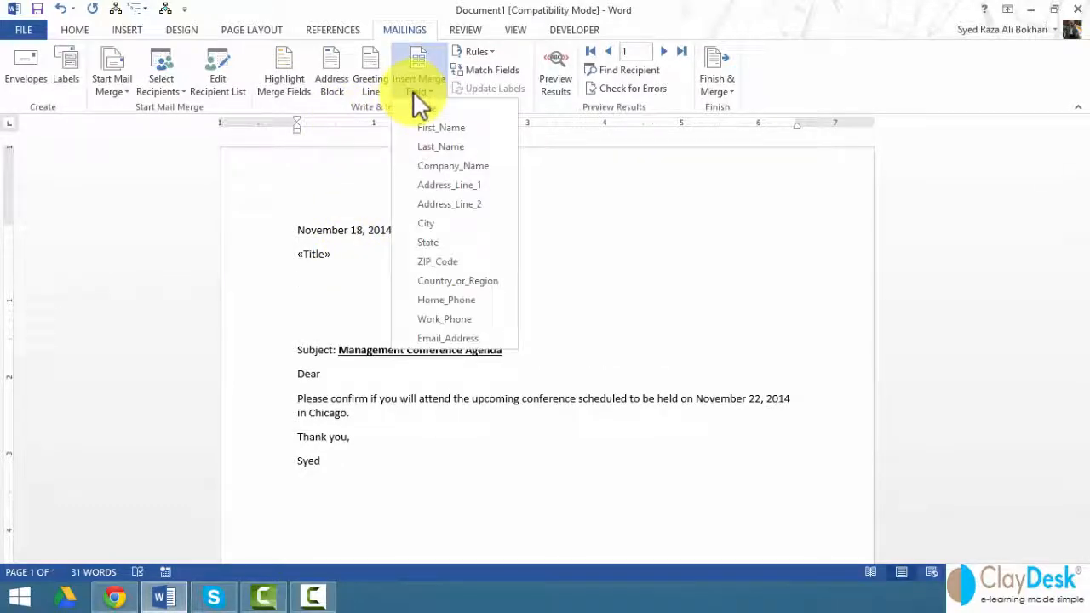
left_click(431, 132)
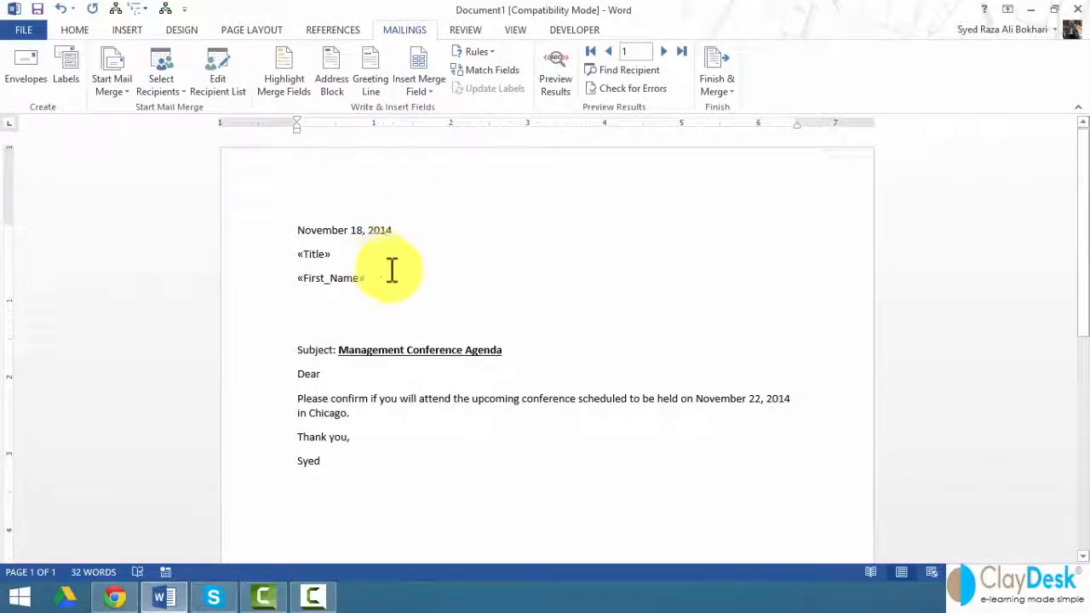
left_click(425, 91)
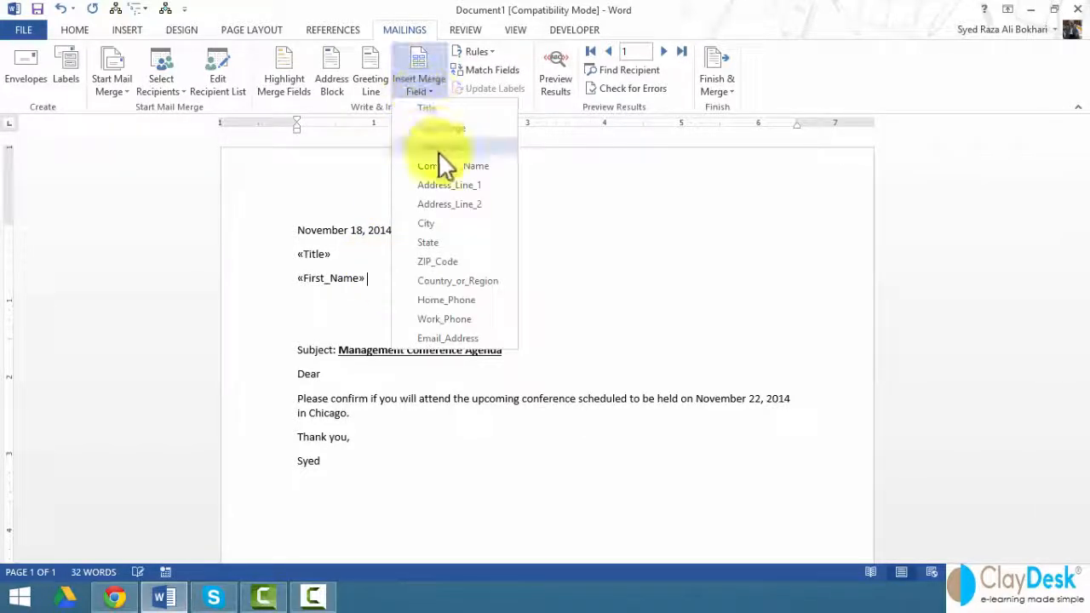
left_click(438, 148)
key("Return")
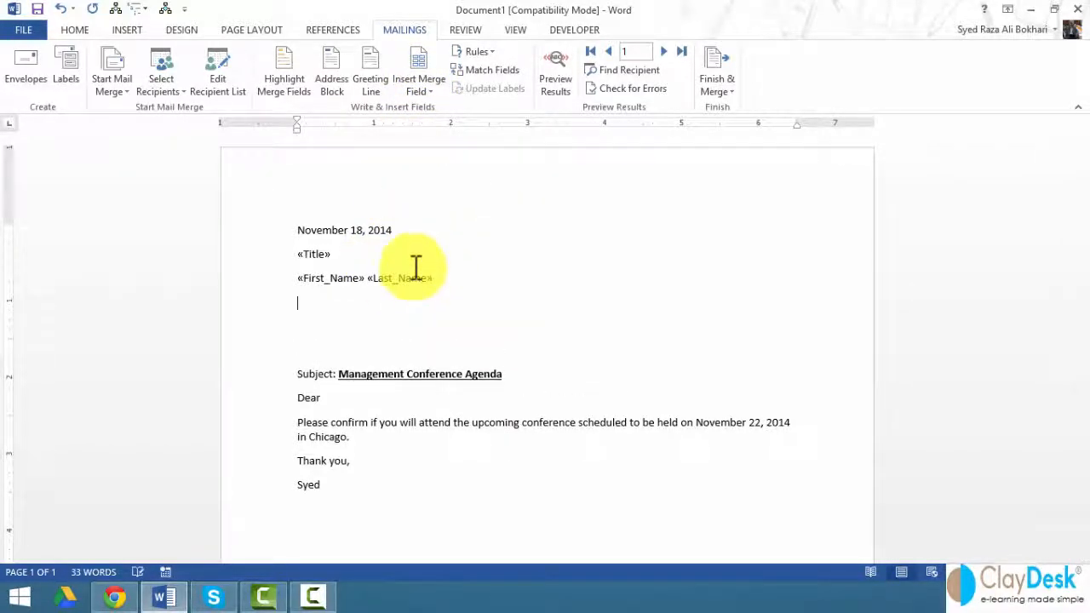
Step: Add Company_Name, Address_Line_1 and a 'City, State ZIP_Code' line, removing the extra blank line
left_click(423, 92)
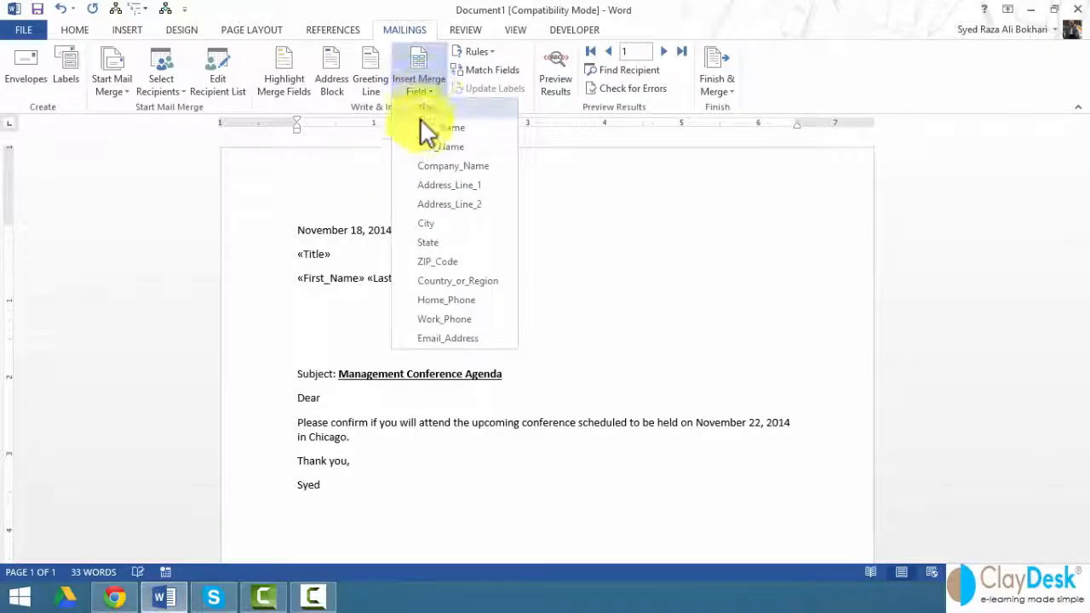
left_click(427, 165)
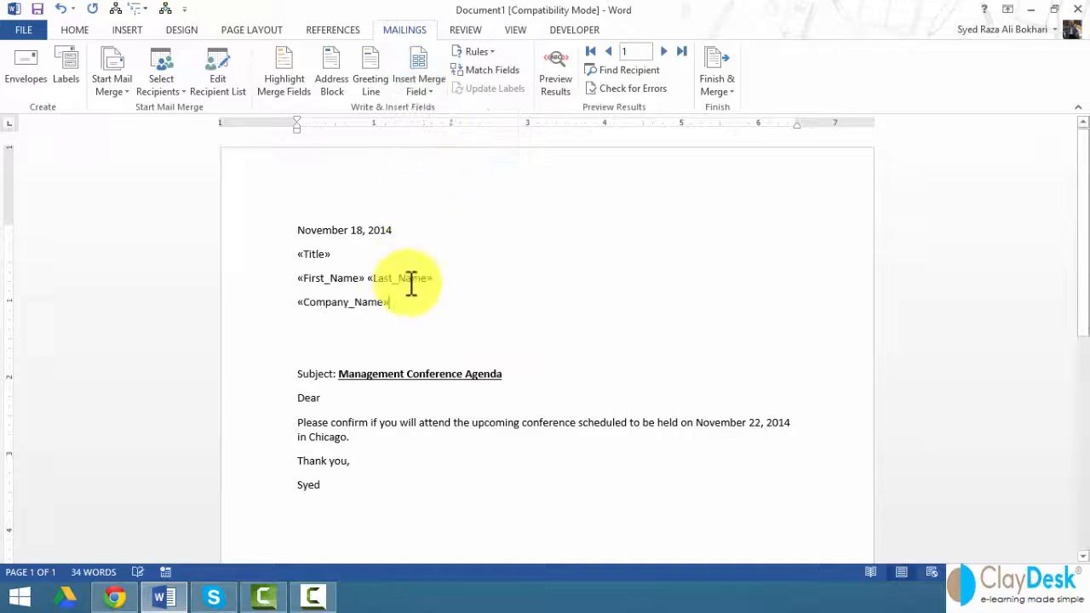
key("Return")
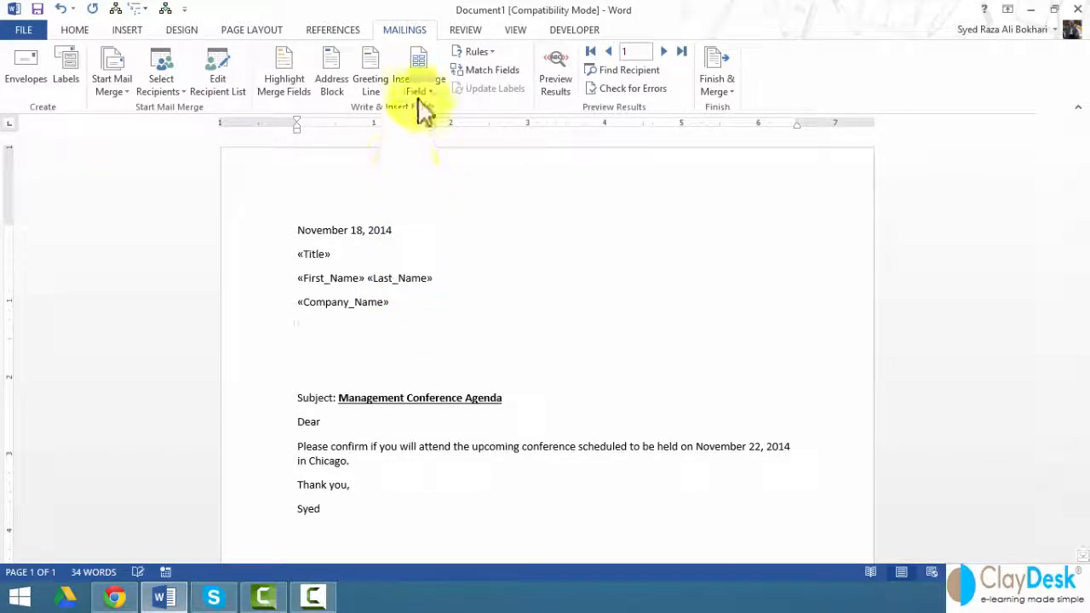
left_click(421, 92)
left_click(441, 185)
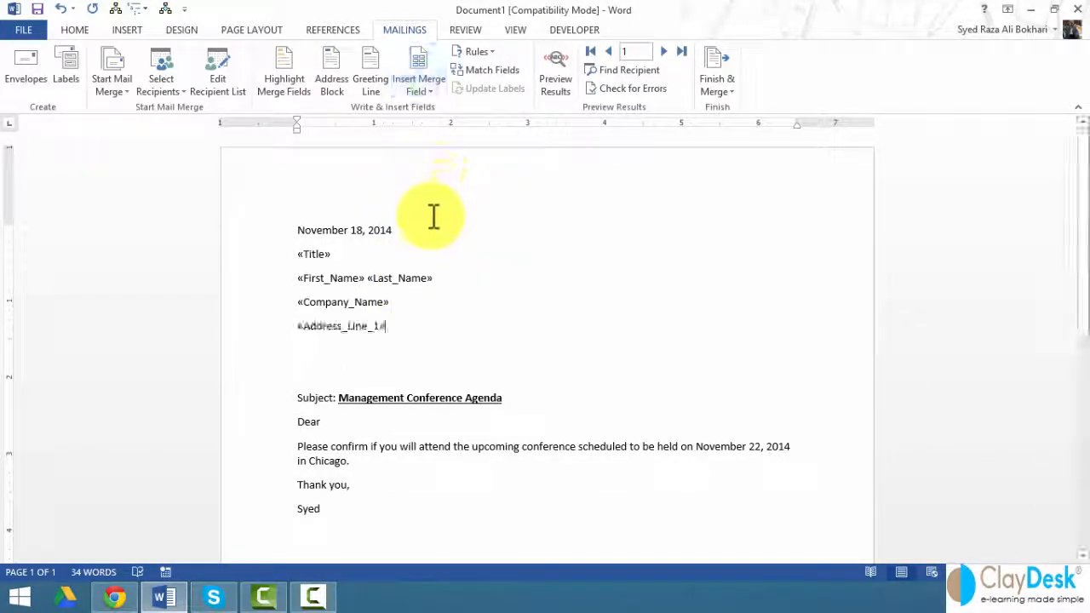
key("Return")
left_click(428, 90)
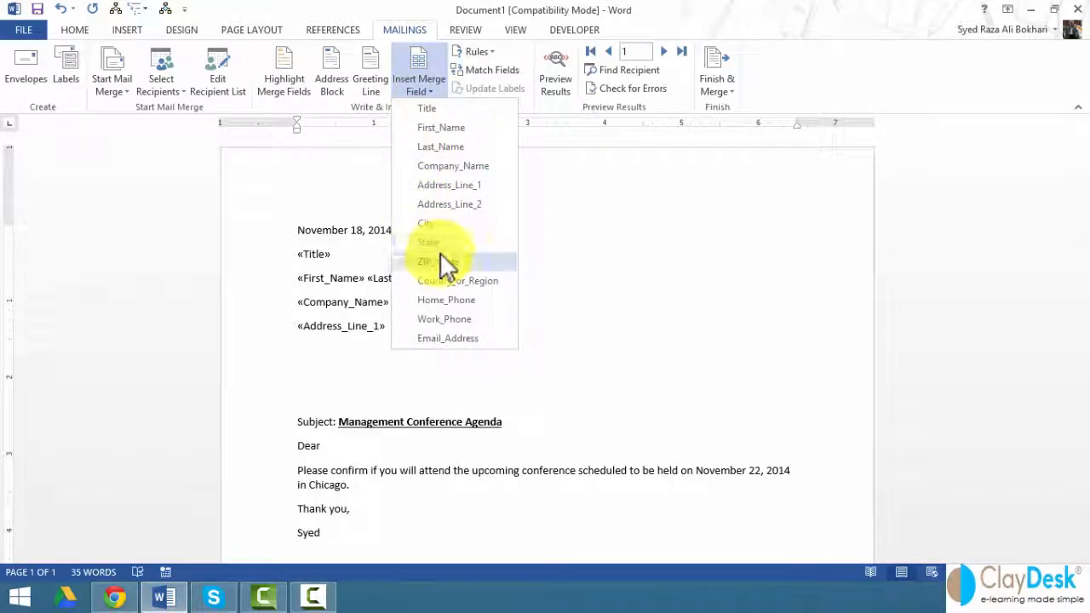
left_click(437, 224)
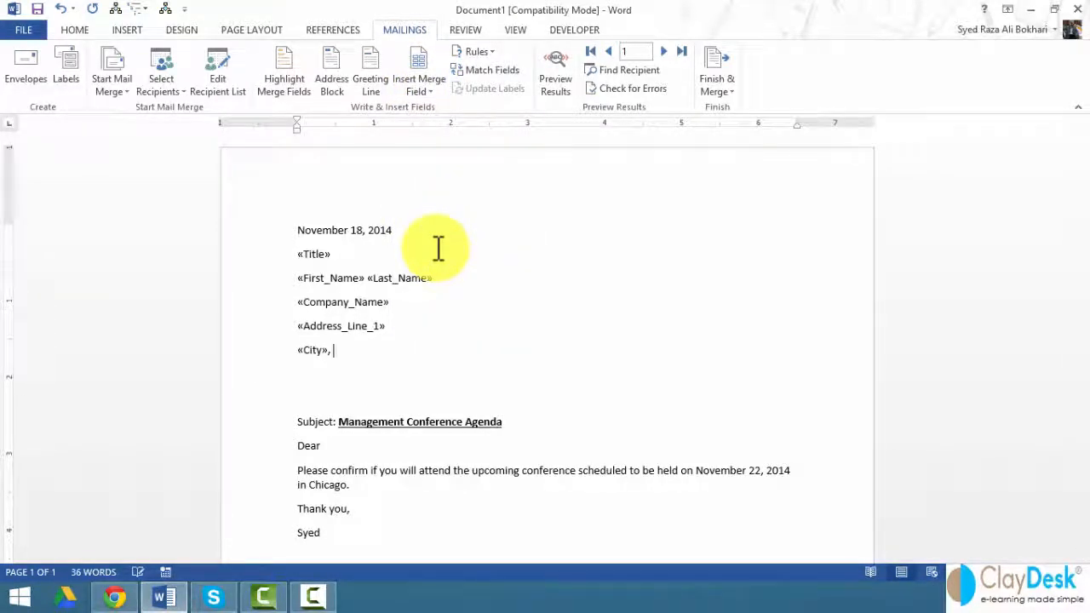
type(",")
left_click(428, 88)
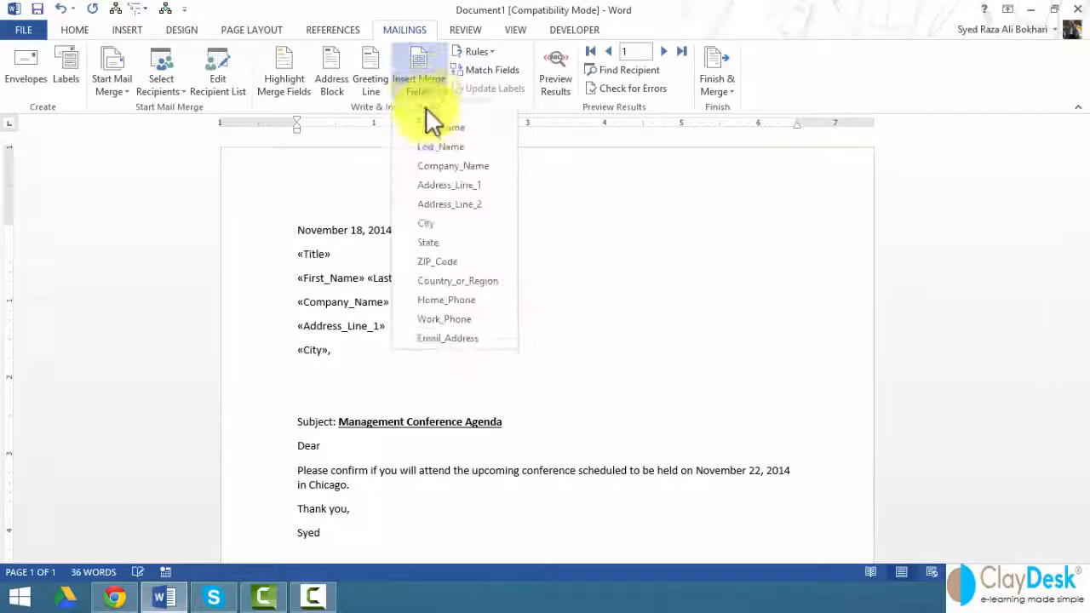
left_click(462, 242)
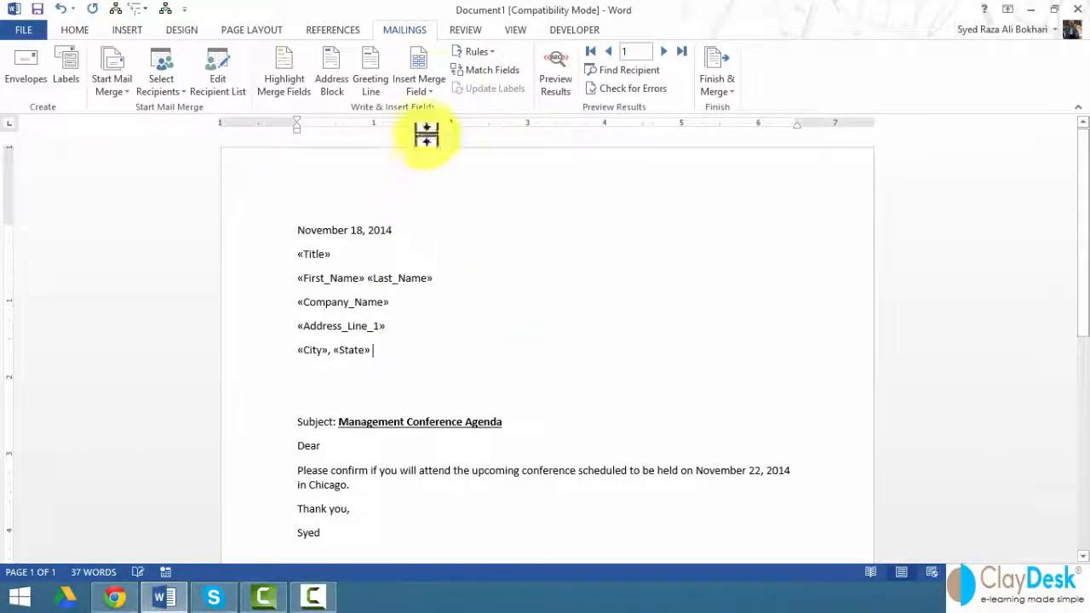
left_click(428, 88)
left_click(456, 262)
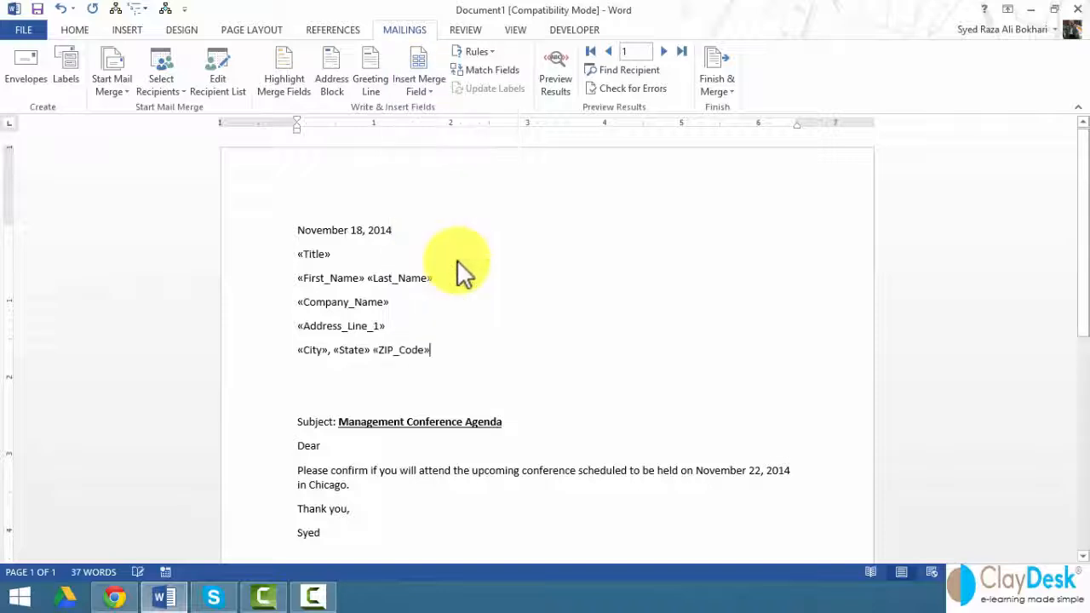
key("Delete")
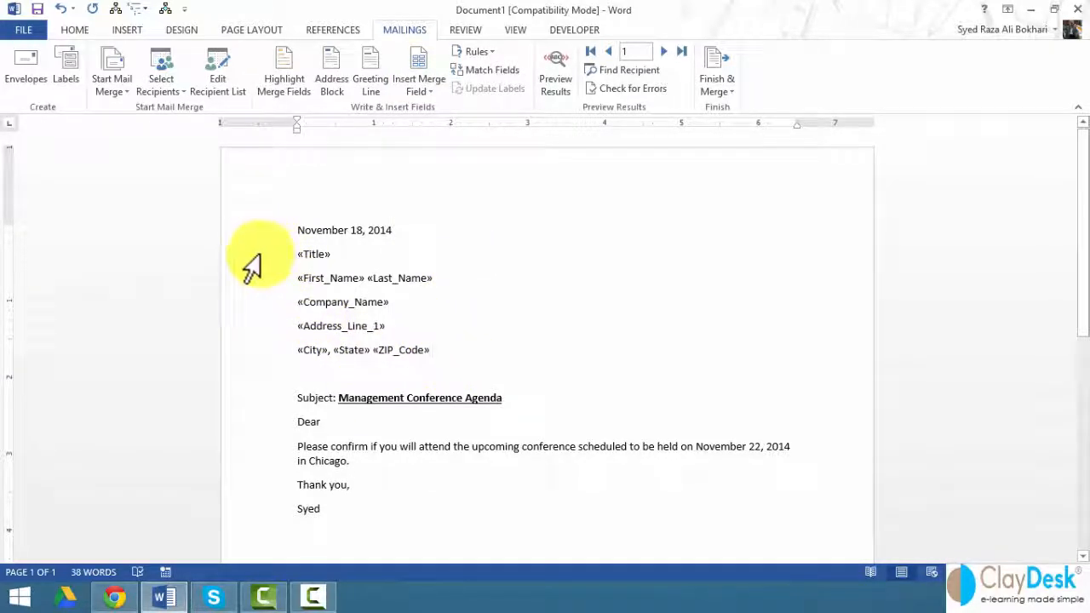
Step: Turn on Highlight Merge Fields so the inside-address fields appear shaded
left_click_drag(245, 254, 277, 356)
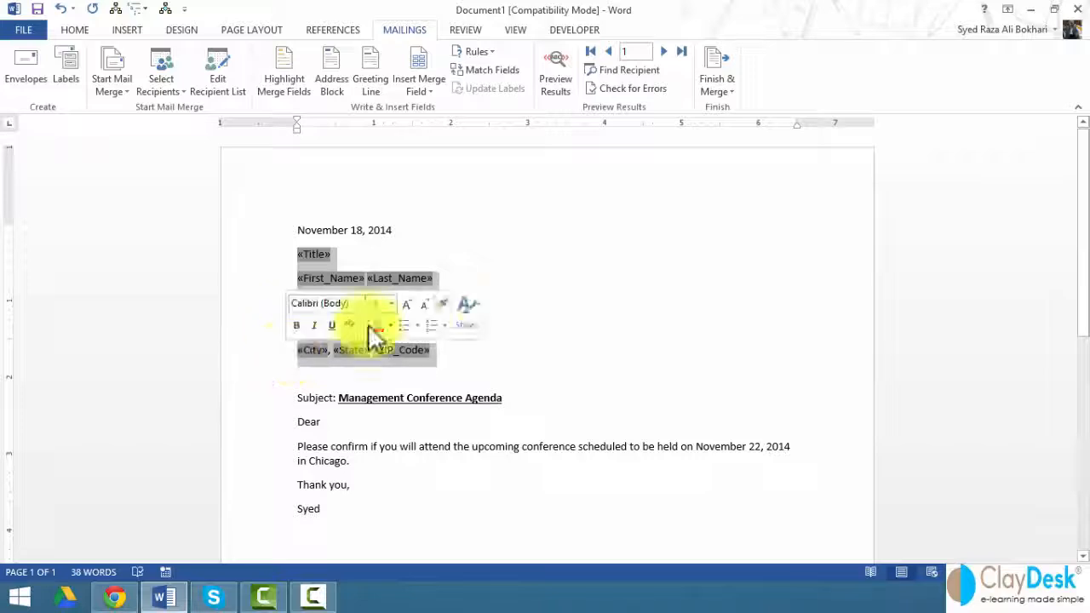
left_click(543, 282)
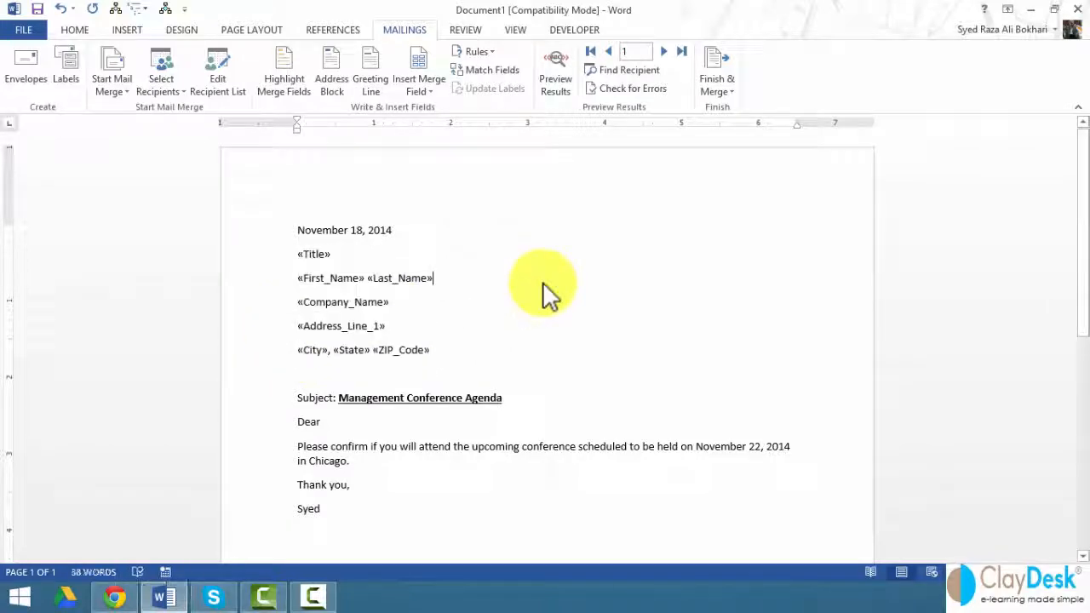
left_click(283, 68)
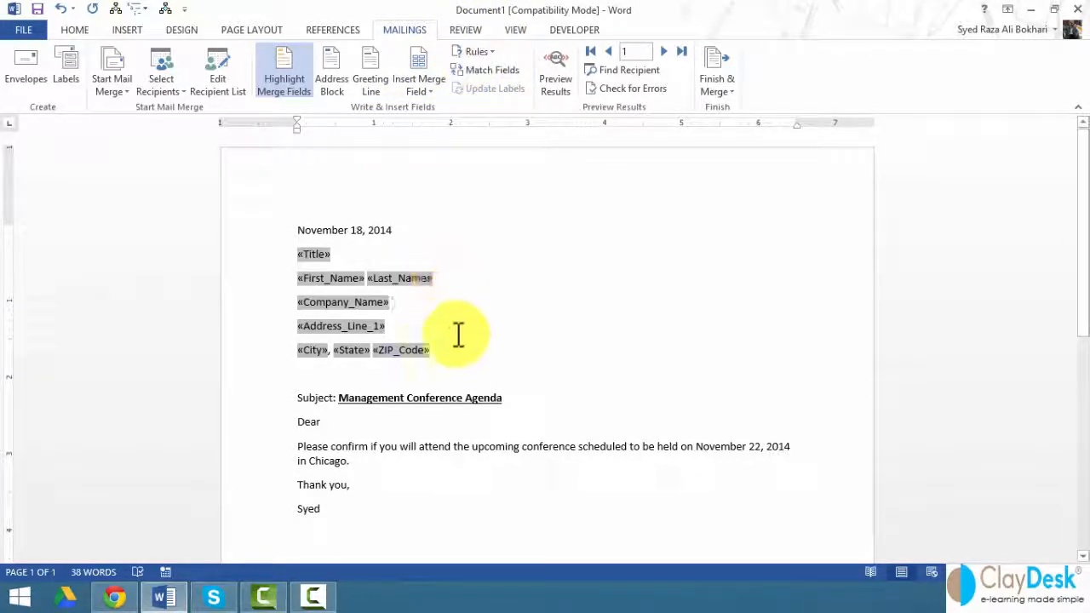
left_click(477, 315)
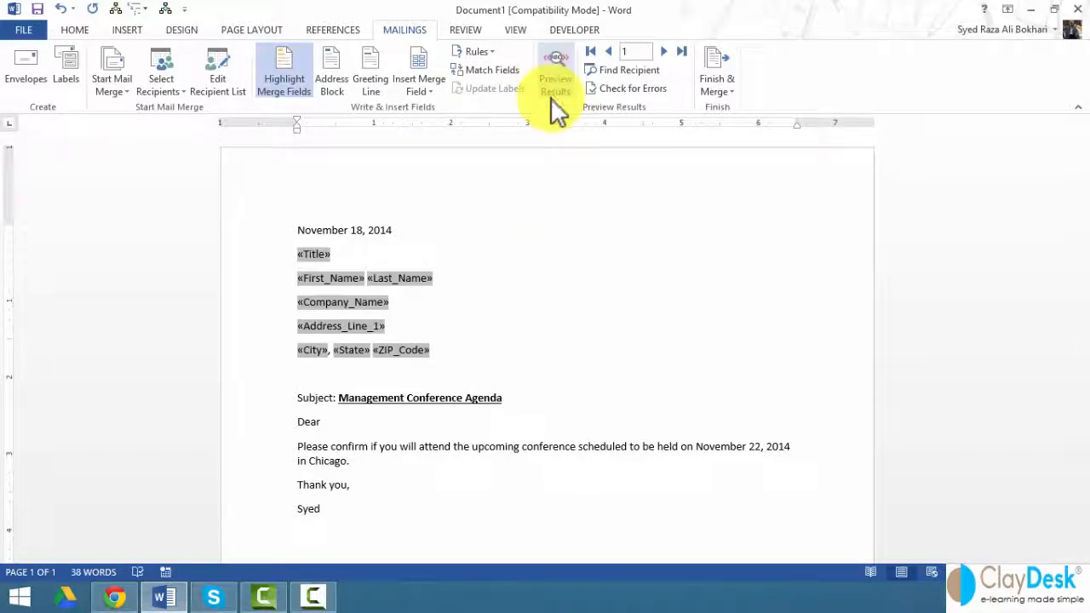
Step: Preview merged data and advance to record 2, the Chicago Microsoft contact
left_click(549, 71)
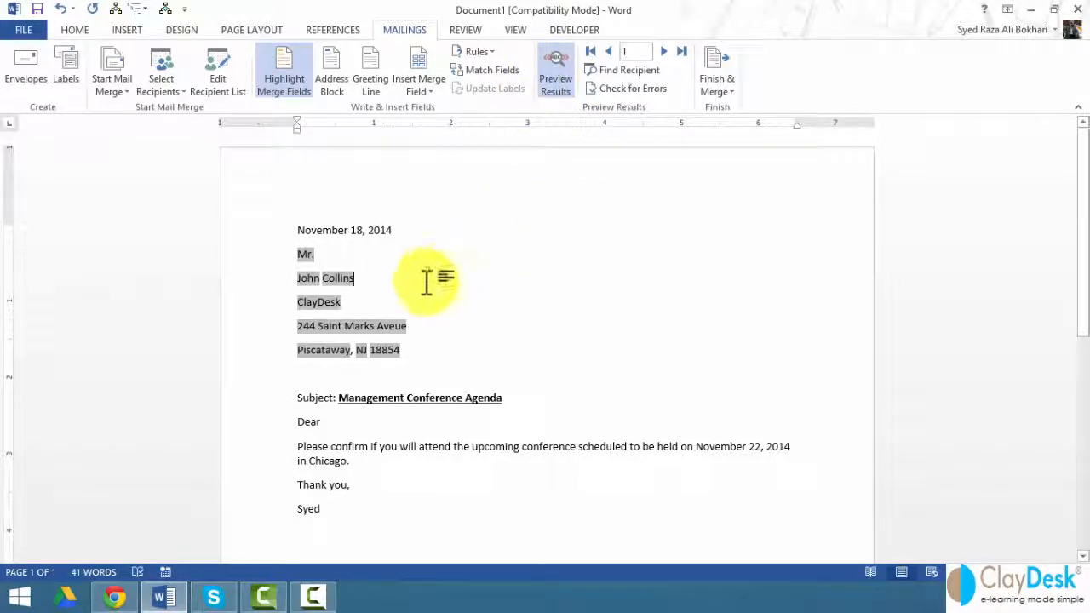
left_click(289, 82)
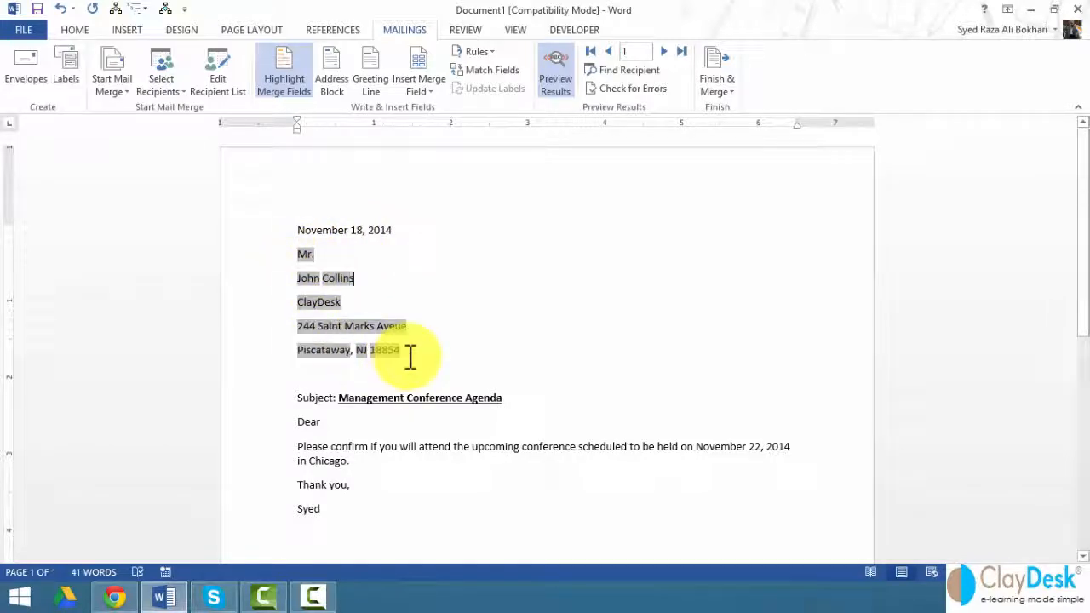
left_click(663, 51)
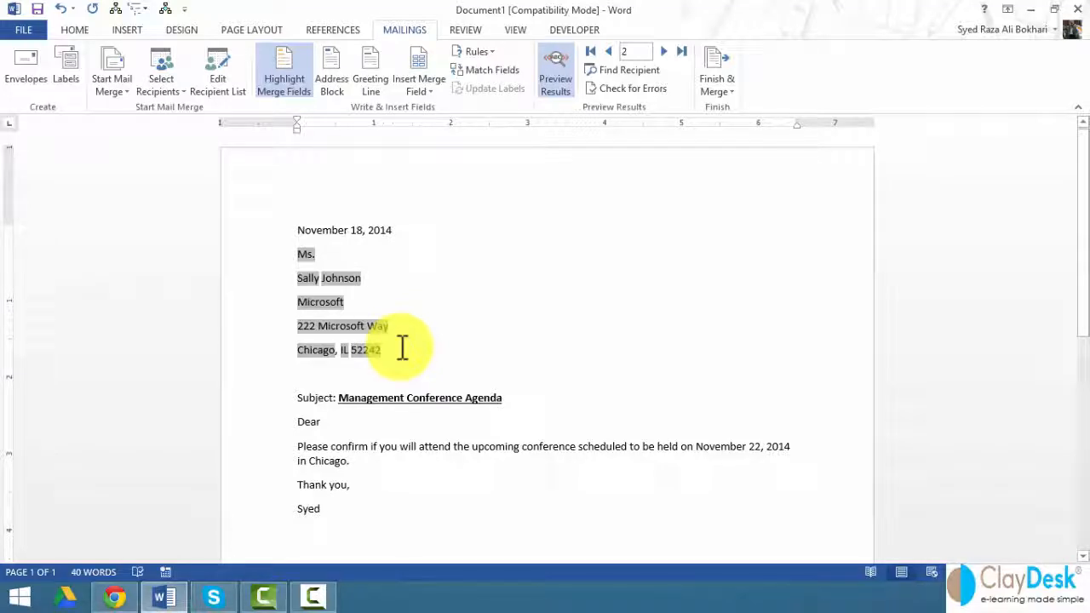
left_click(718, 89)
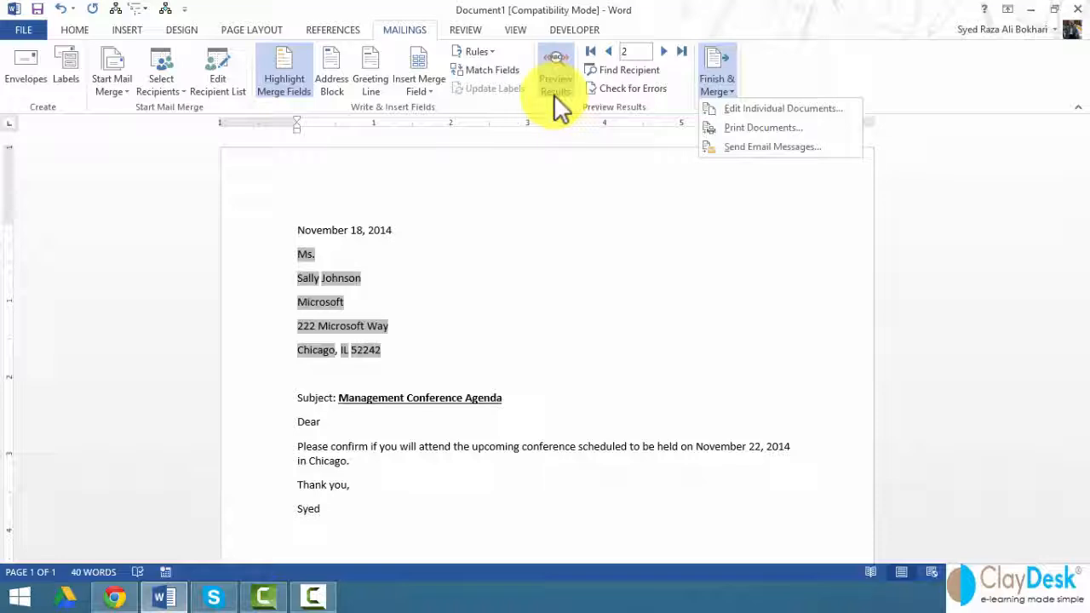
Step: Dismiss the Finish & Merge menu and show the Rules list instead
left_click(487, 53)
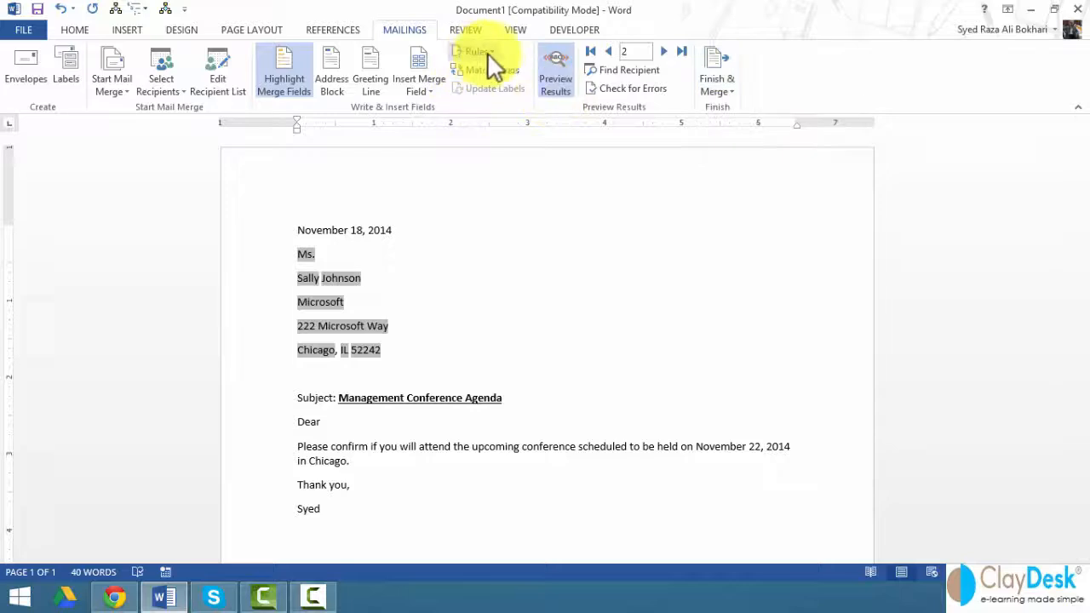
left_click(492, 53)
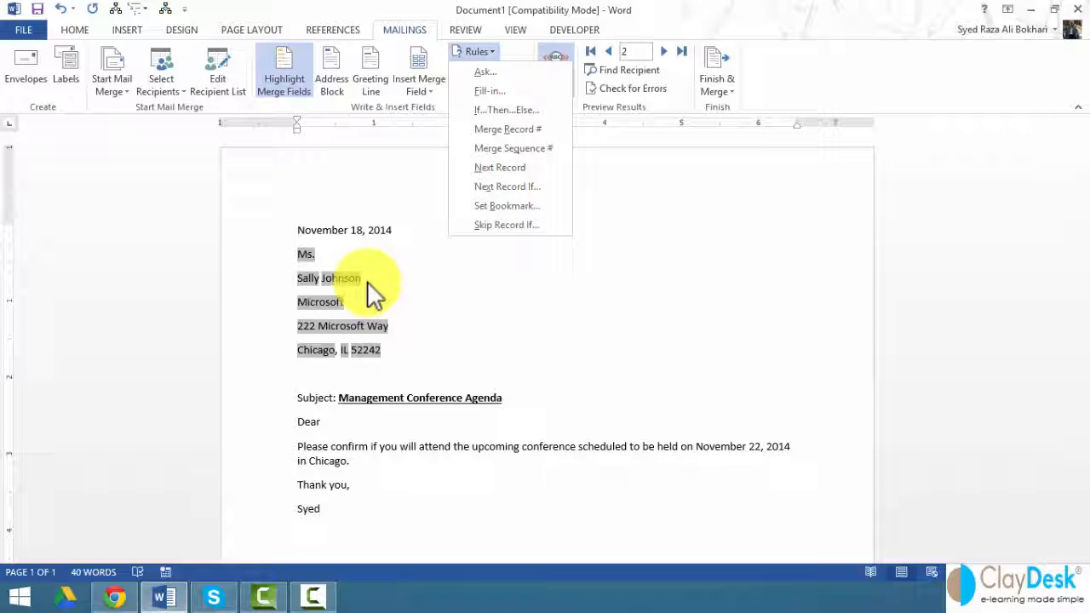
Step: Insert an If...Then...Else rule: when Last_Name is not blank, insert '!'
left_click(373, 289)
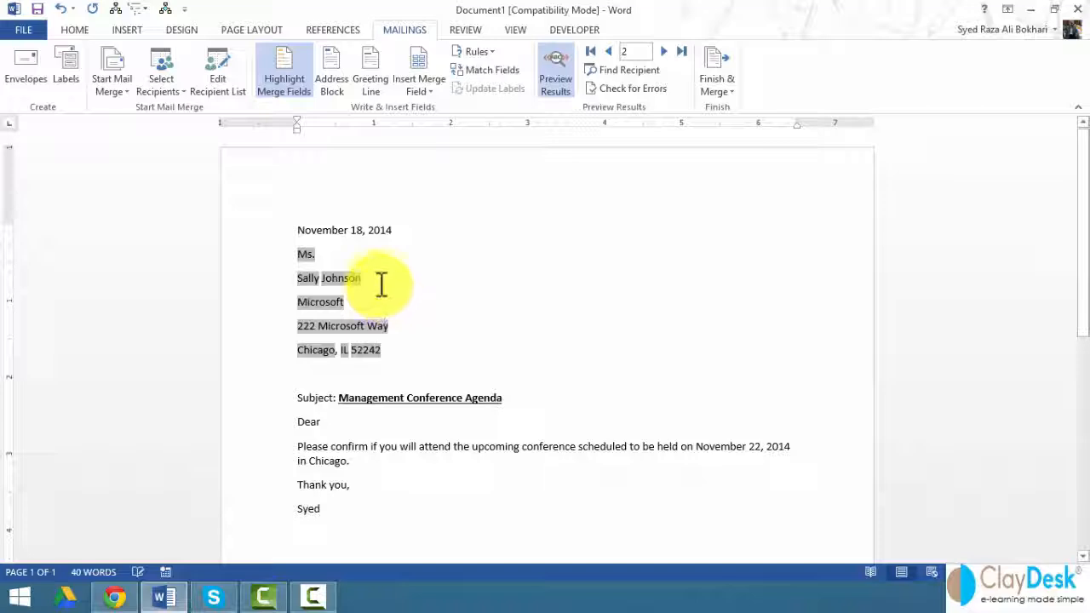
left_click(492, 54)
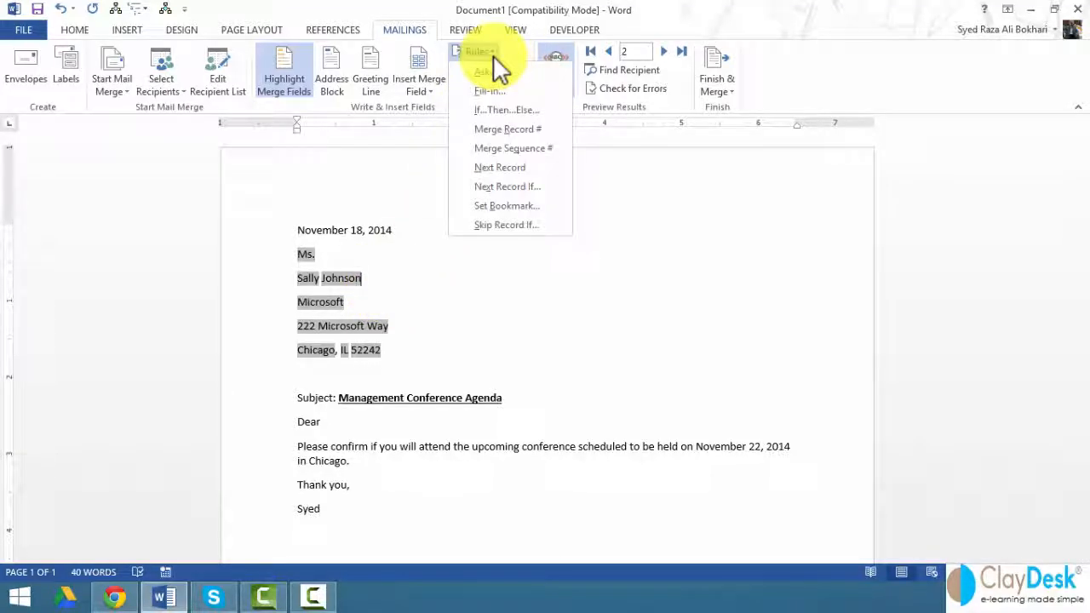
left_click(509, 109)
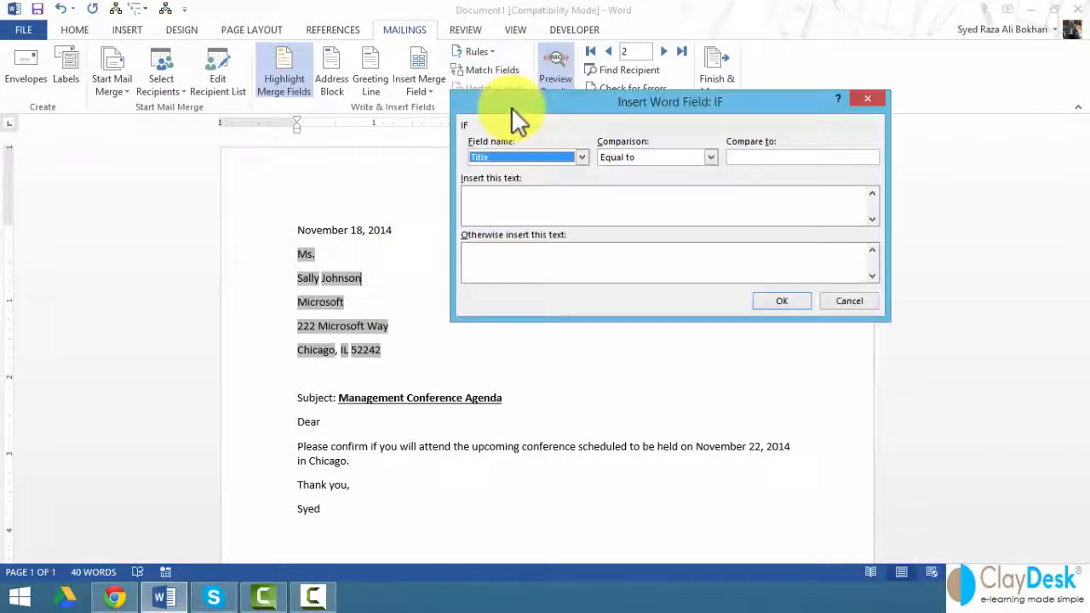
left_click(579, 158)
left_click(530, 189)
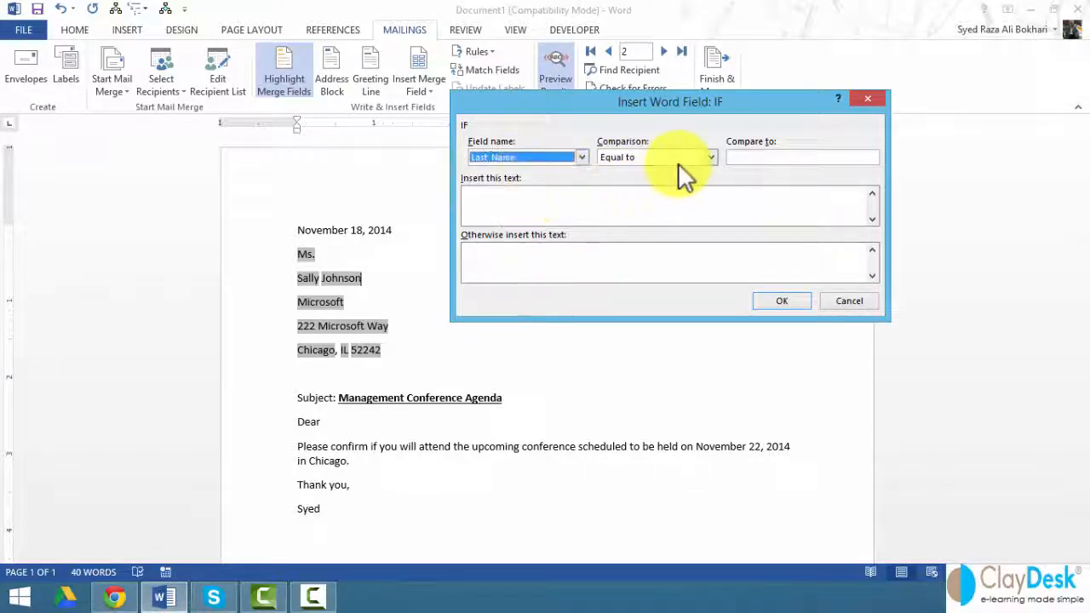
left_click(711, 156)
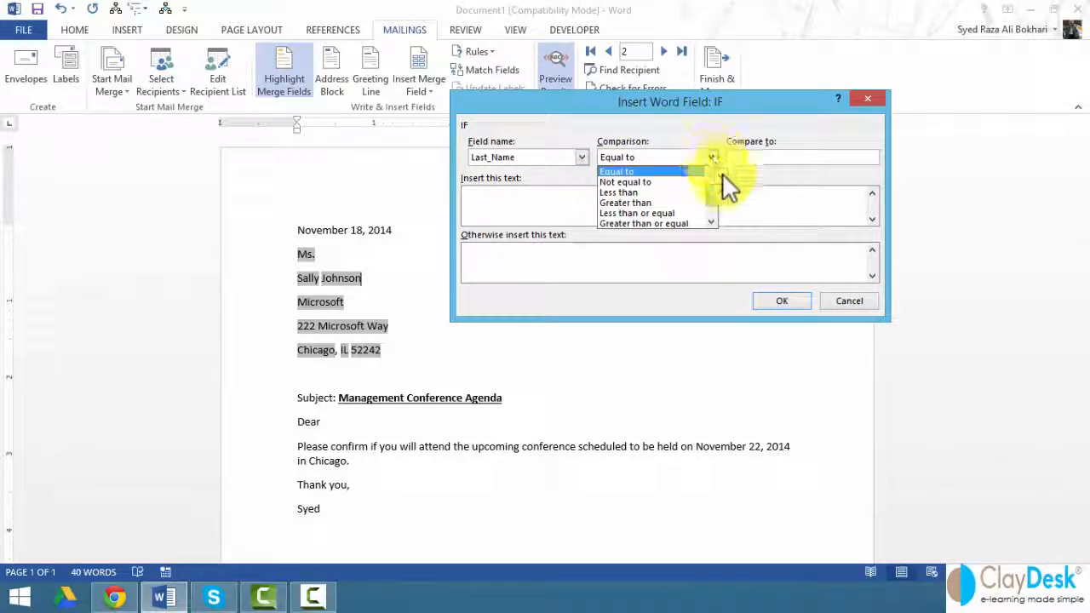
scroll(710, 213, "down", 1)
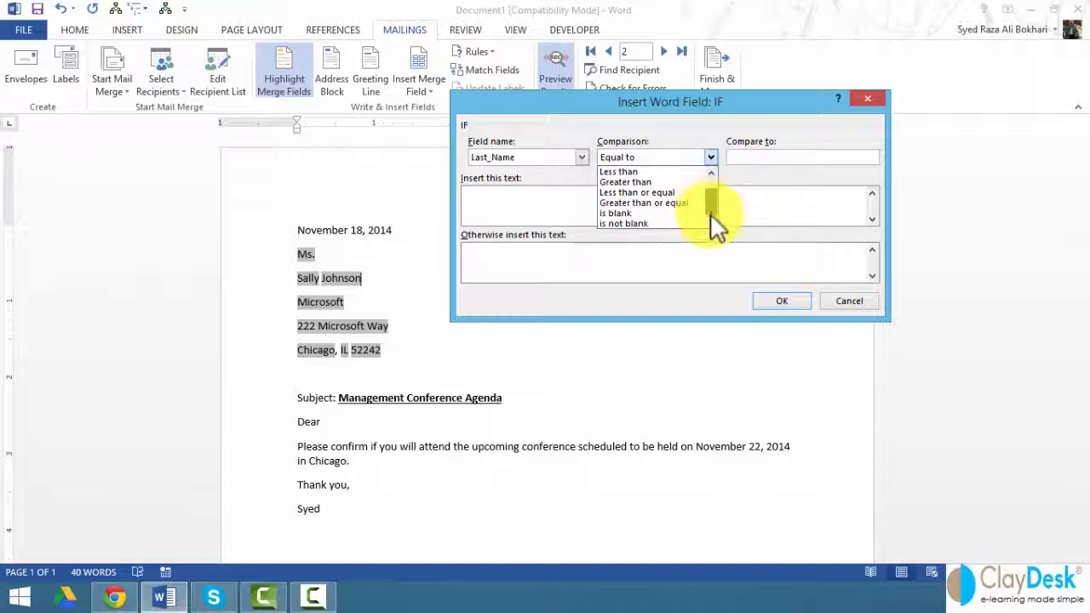
left_click(653, 223)
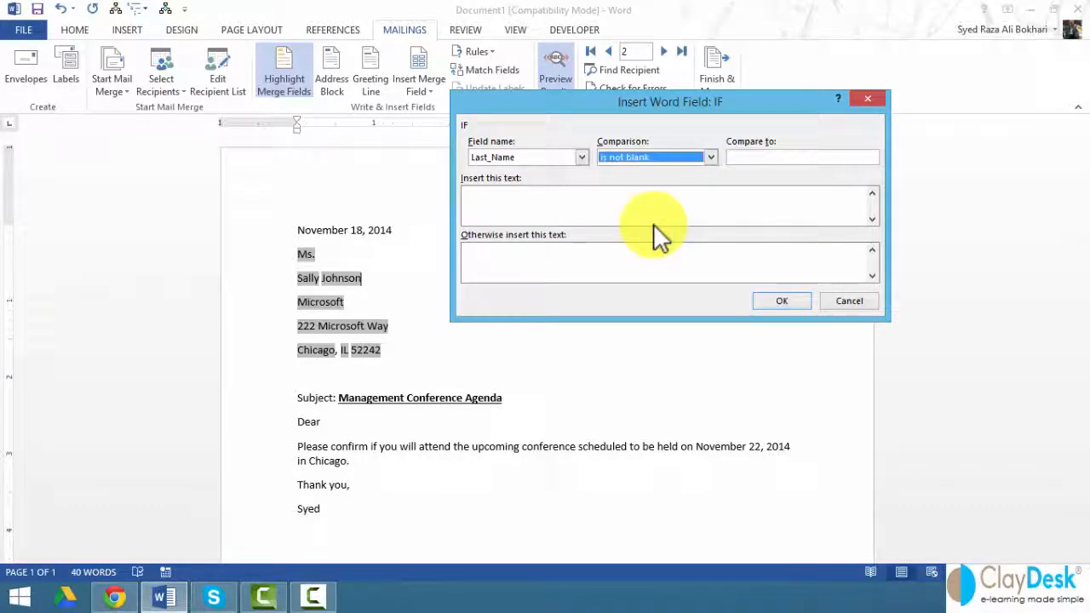
left_click(507, 206)
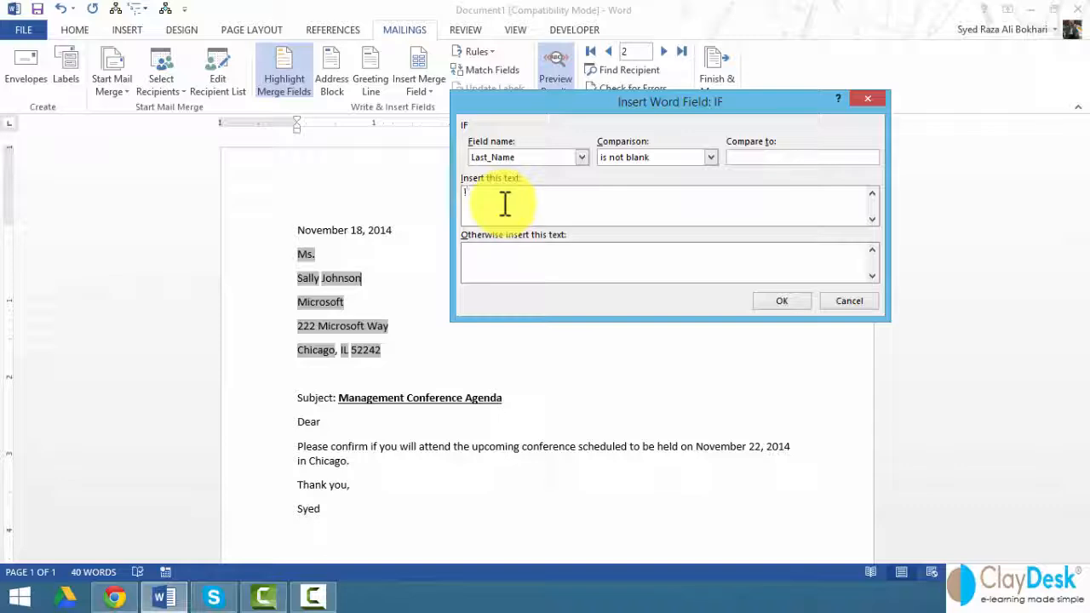
type("!")
left_click(775, 303)
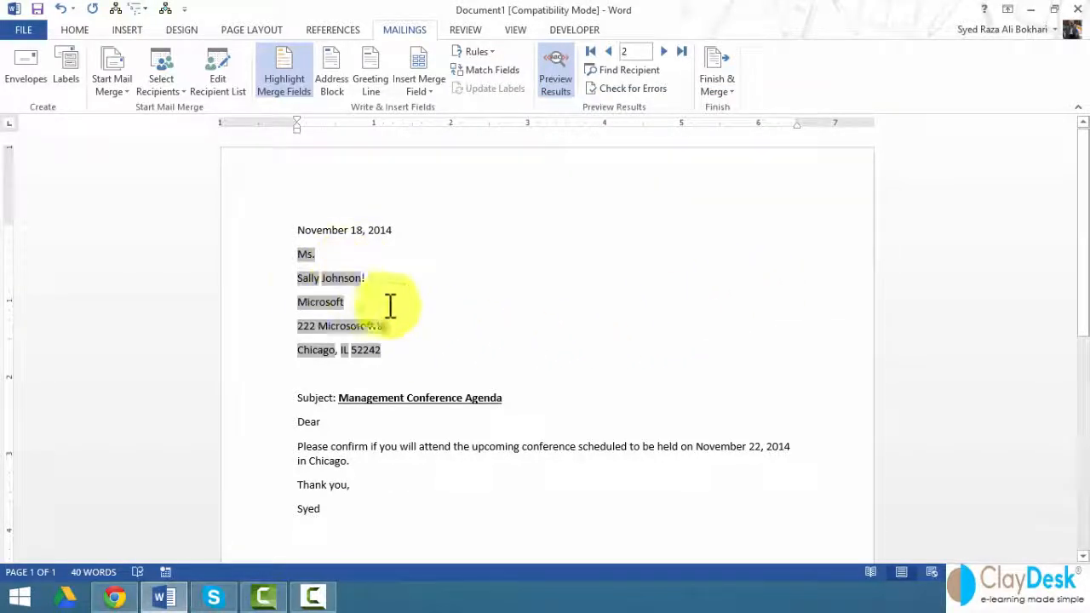
Step: Delete the previewed address lines and add two empty lines below the date
left_click(608, 51)
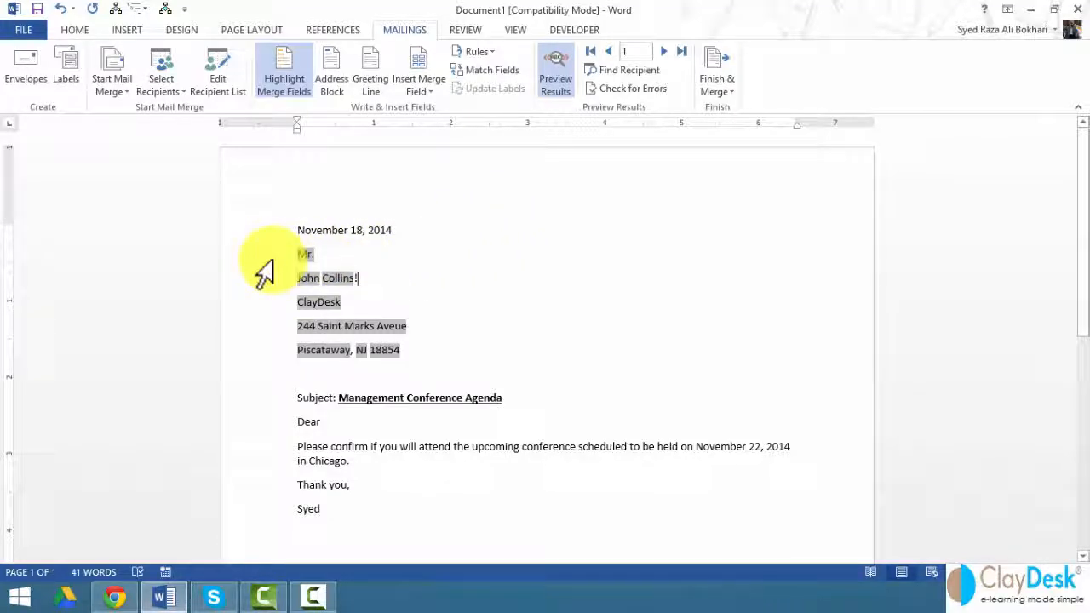
left_click_drag(271, 261, 276, 358)
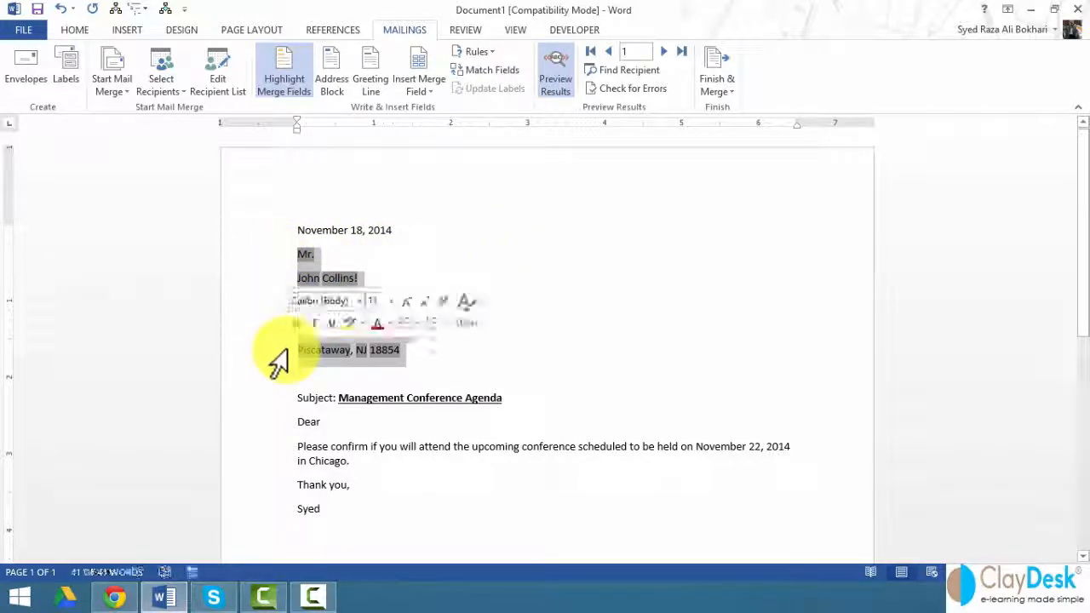
key("Delete")
key("Return")
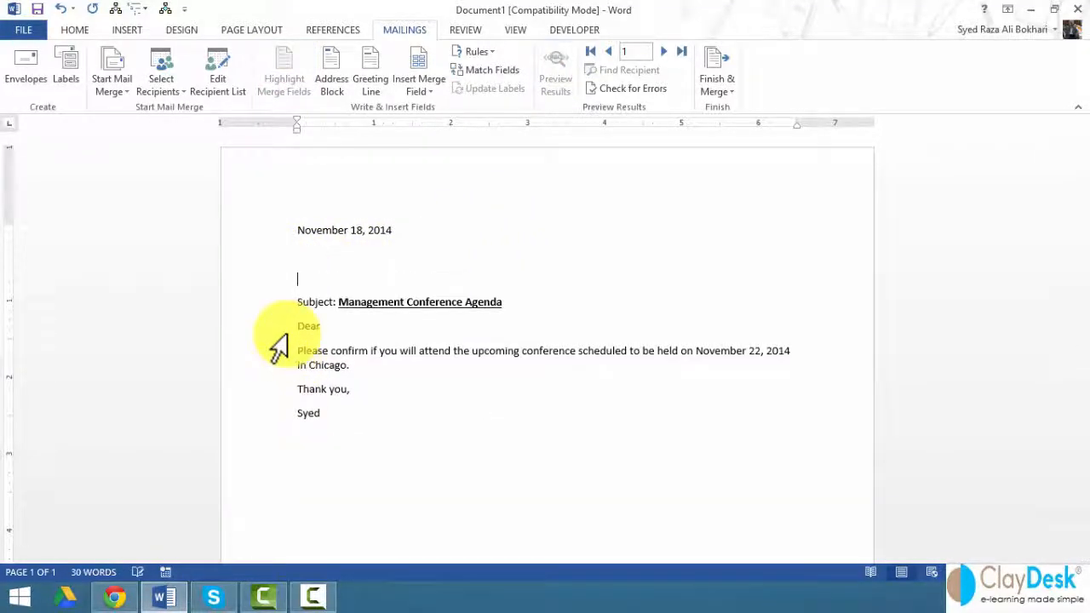
key("Return")
left_click(312, 262)
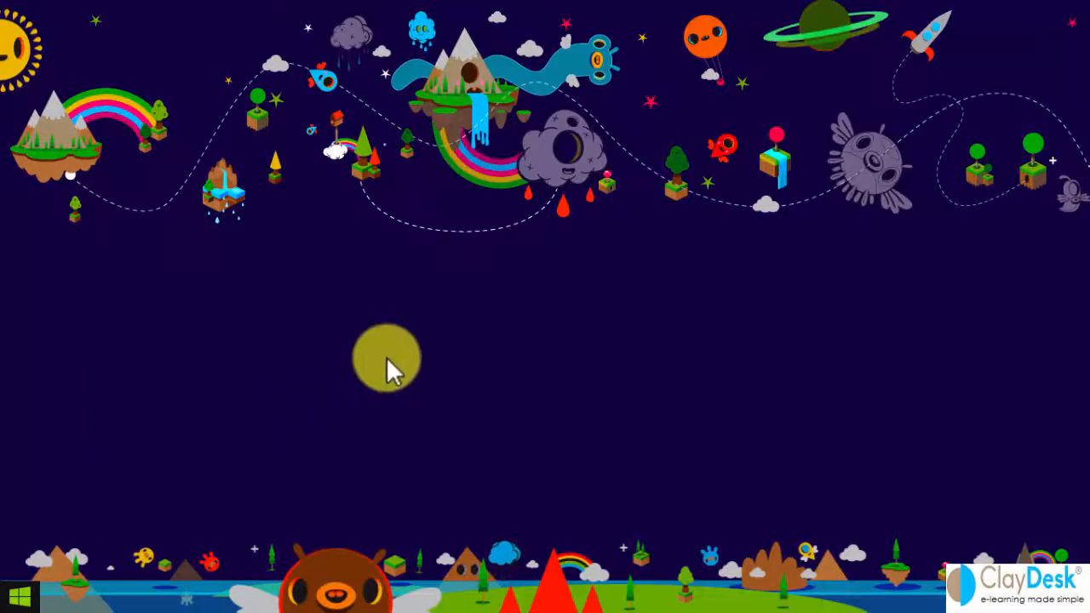
Step: Launch Excel 2013 with a new blank workbook
key("super")
scroll(532, 330, "down", 5)
scroll(531, 329, "down", 5)
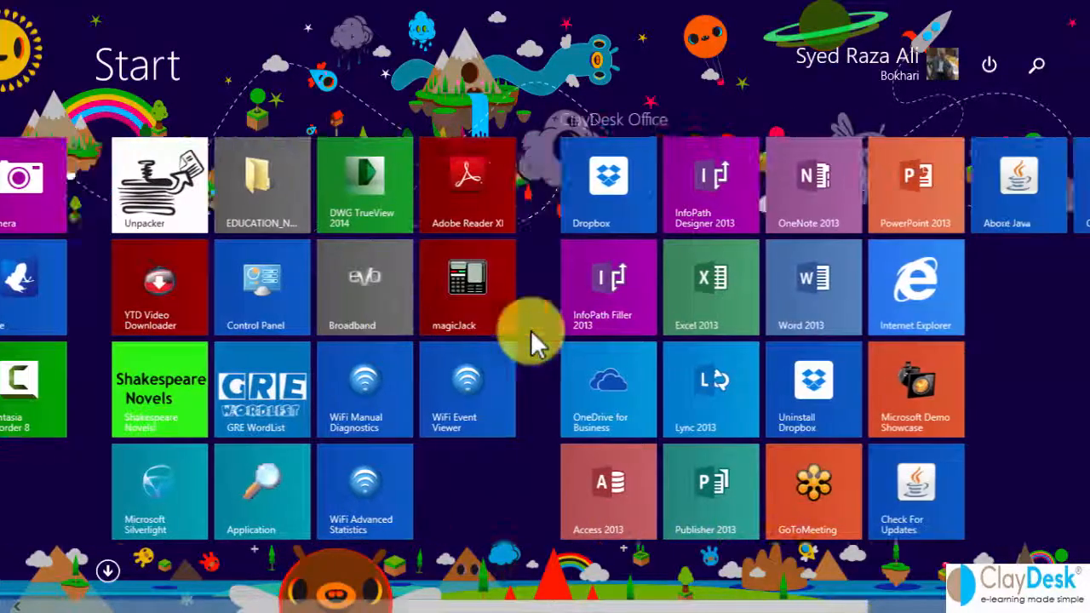
left_click(449, 312)
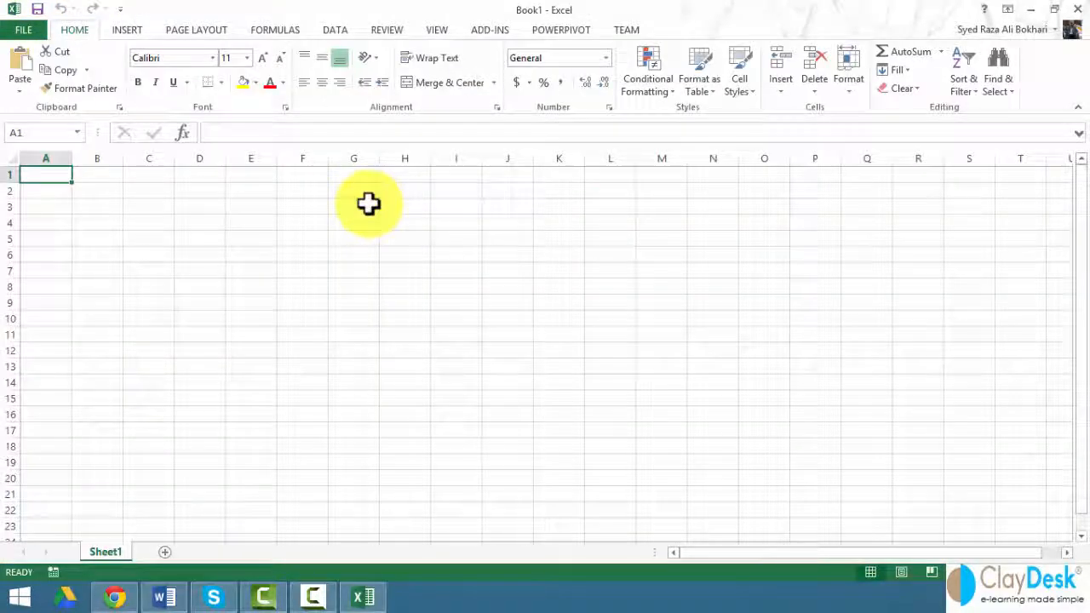
Step: Enter headings Title, First, Last, Address, City, State, Zip across B1:H1
key("Right")
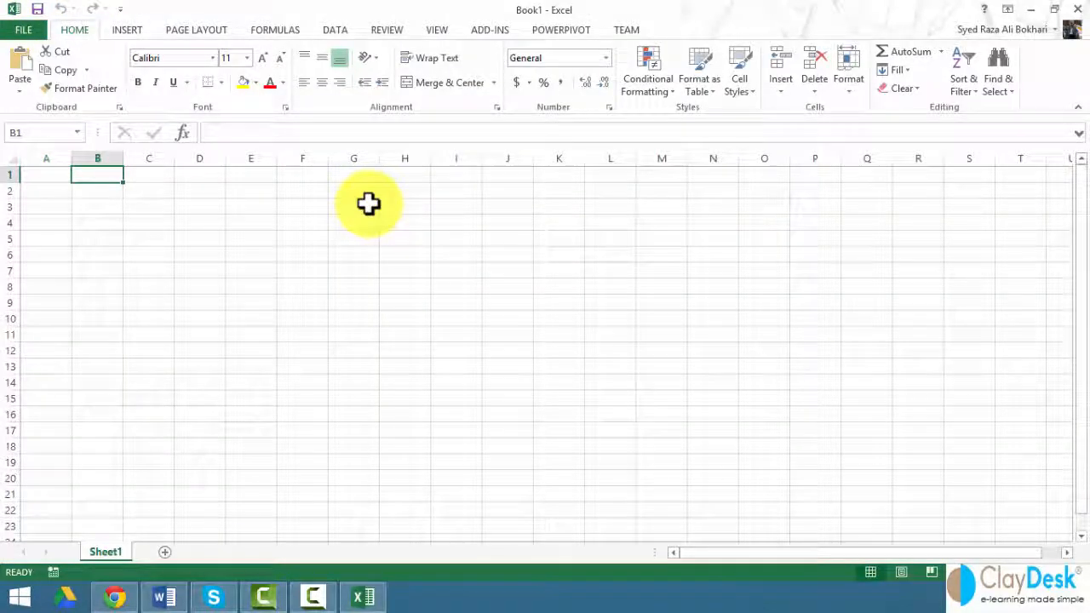
type("Title")
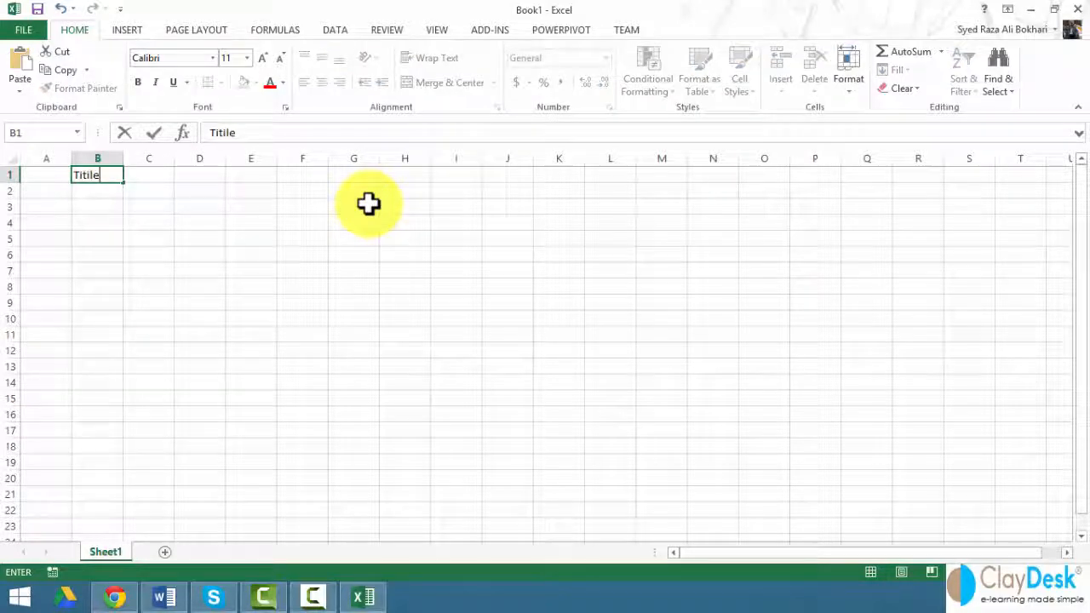
key("BackSpace")
type("e")
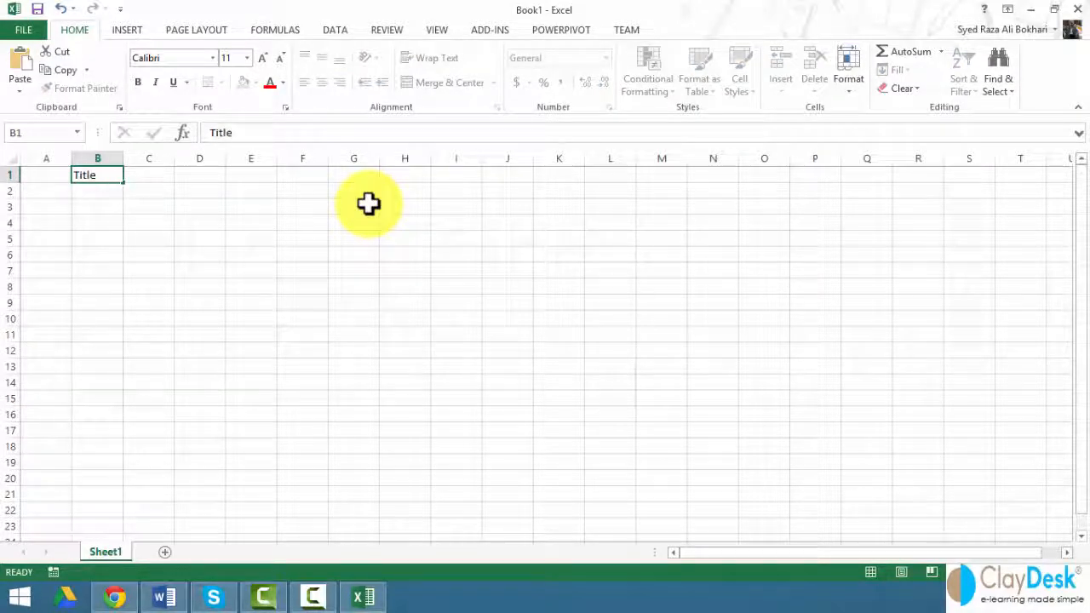
key("Right")
type("First")
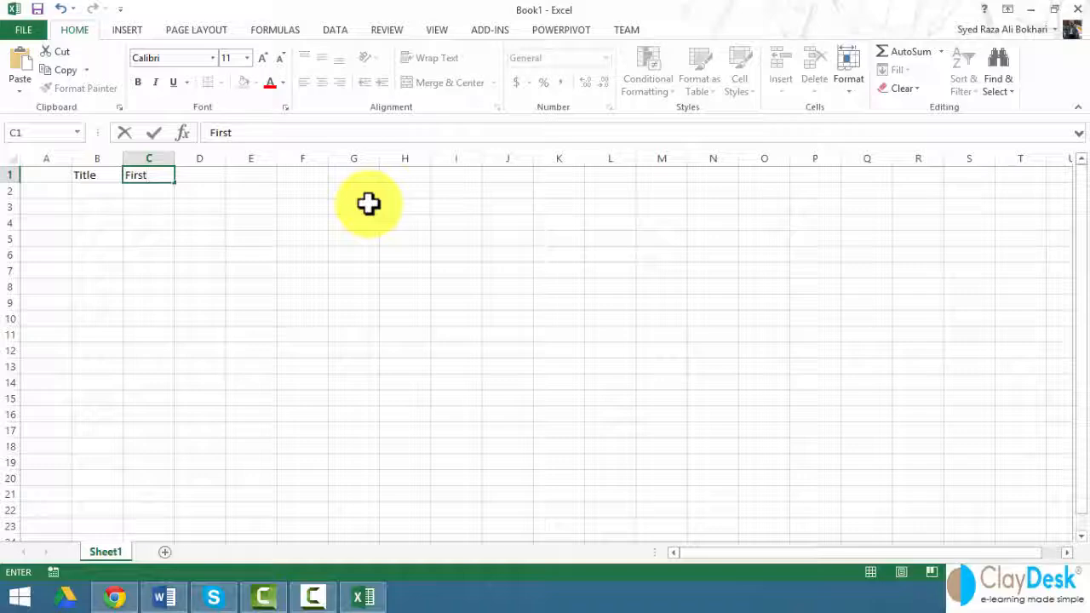
key("Right")
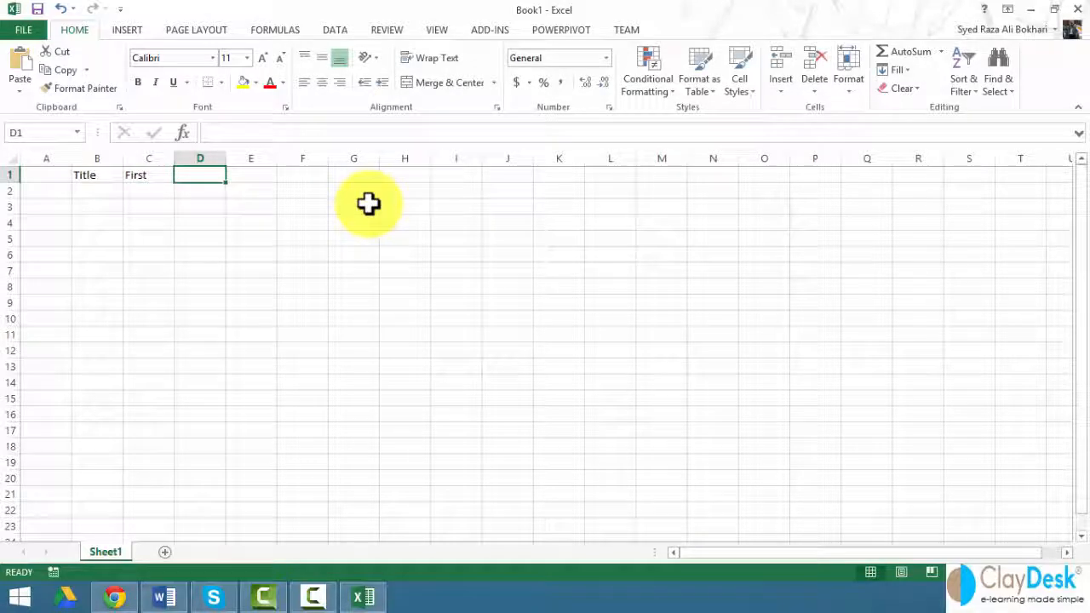
type("Last")
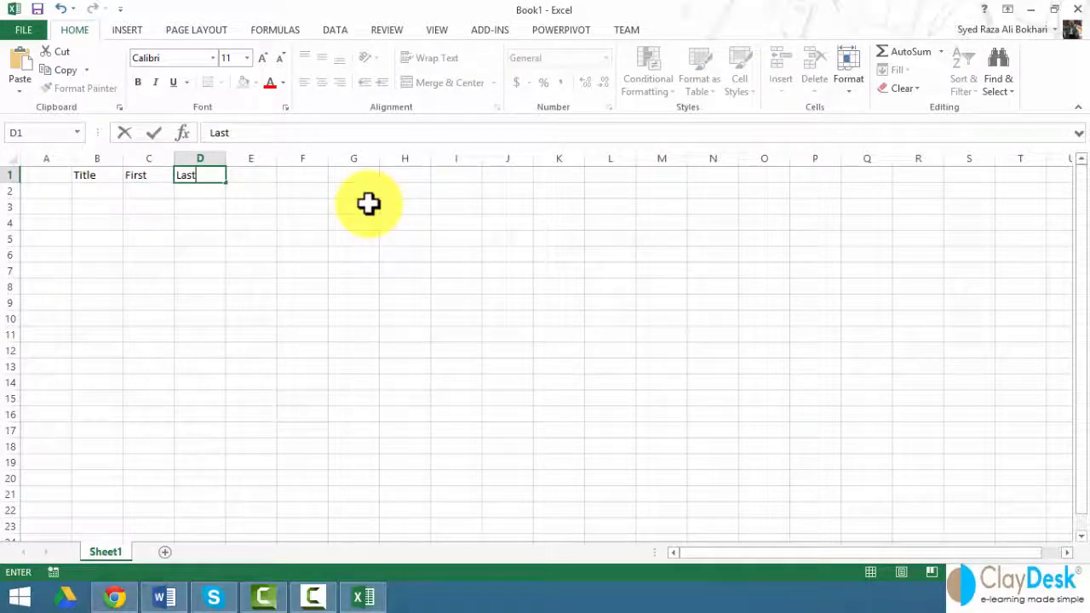
key("Right")
type("Addres")
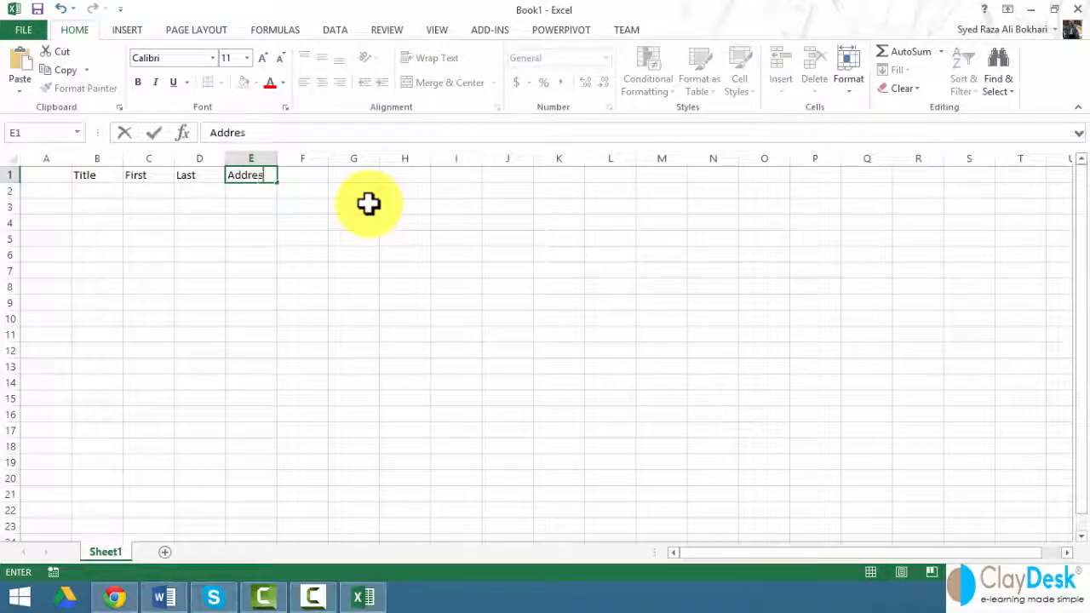
type("s")
key("Right")
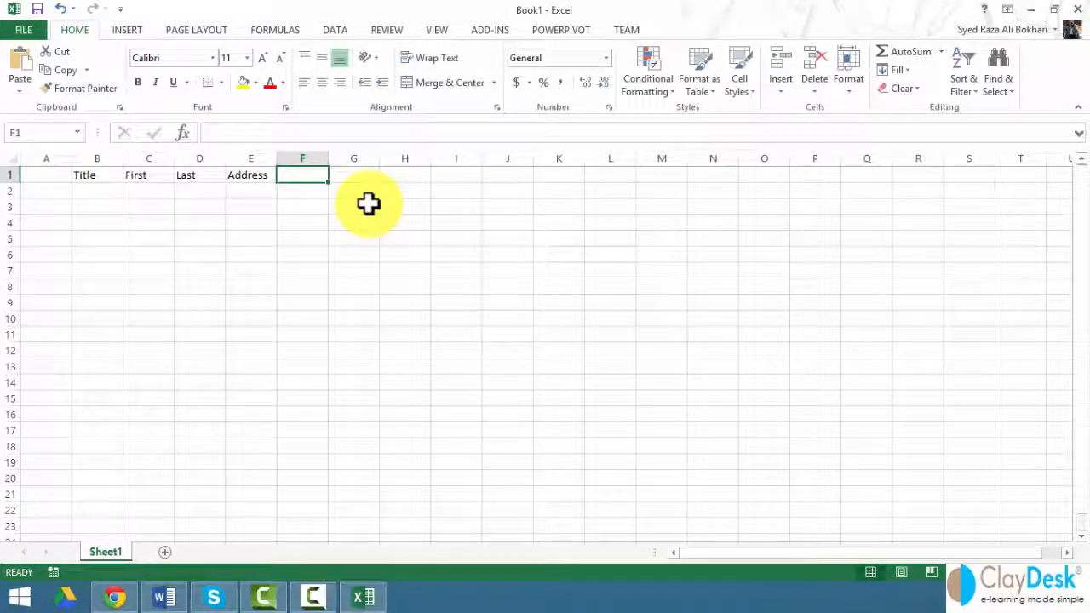
type("City")
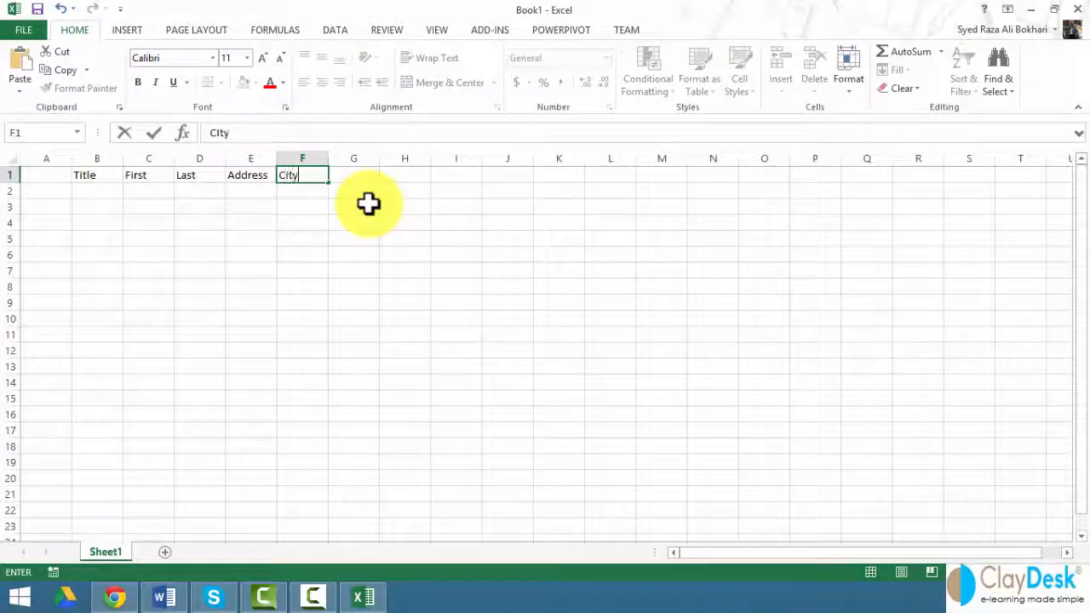
key("Right")
type("State")
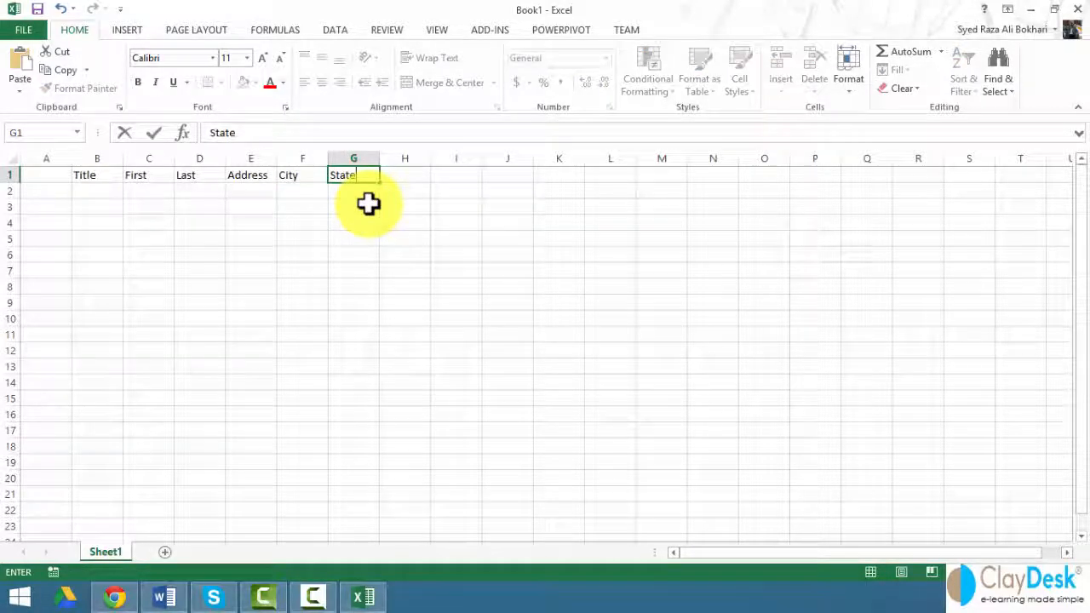
key("Right")
type("Z")
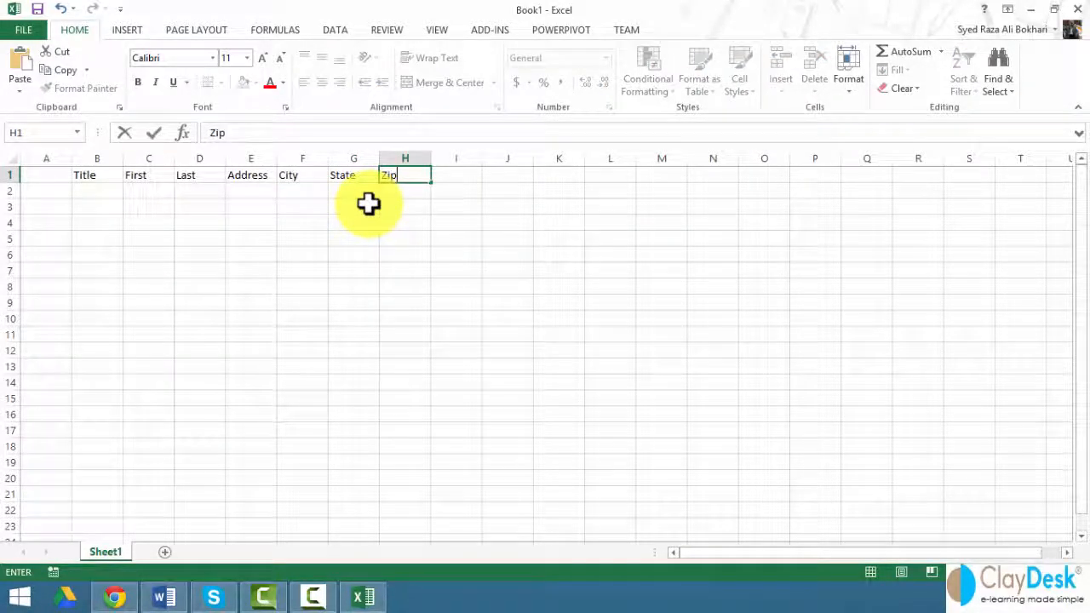
left_click(92, 191)
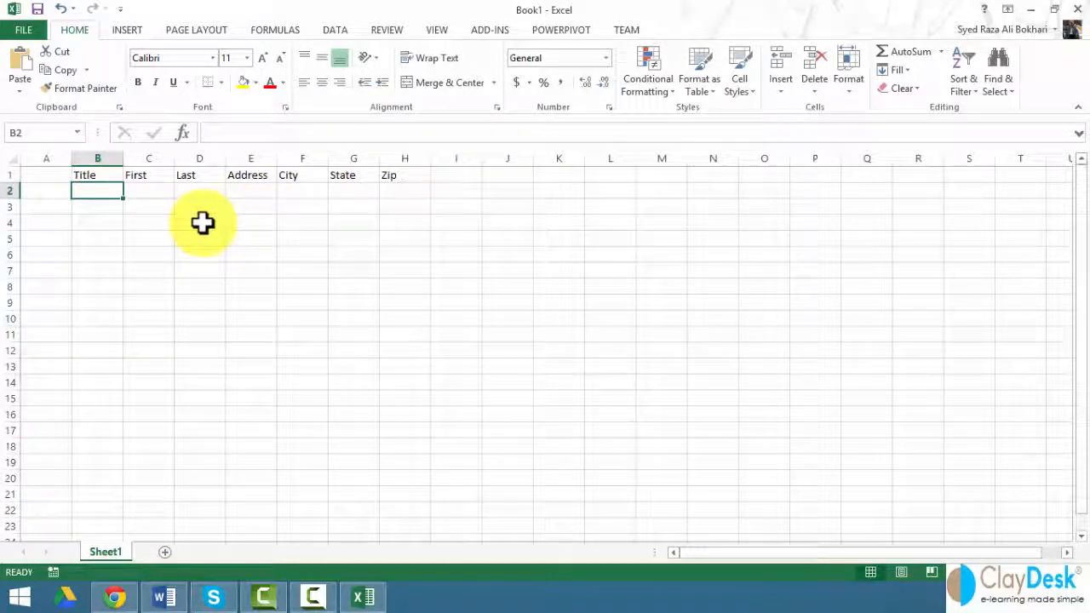
Step: Fill row 2 with the first contact: title Mr., first and last name, street, city, state, zip
type("Mr.")
key("Tab")
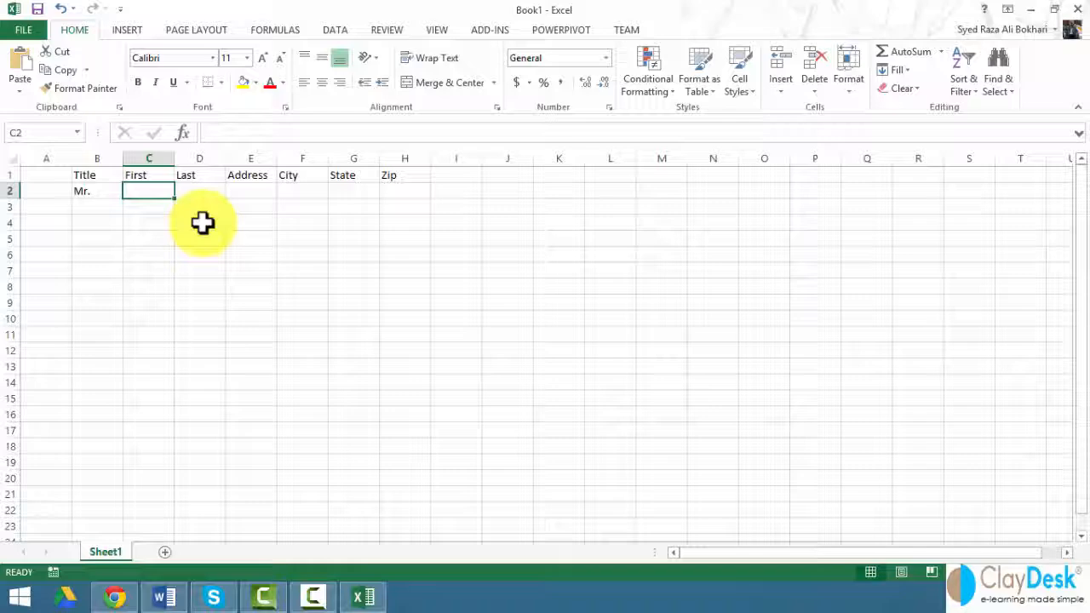
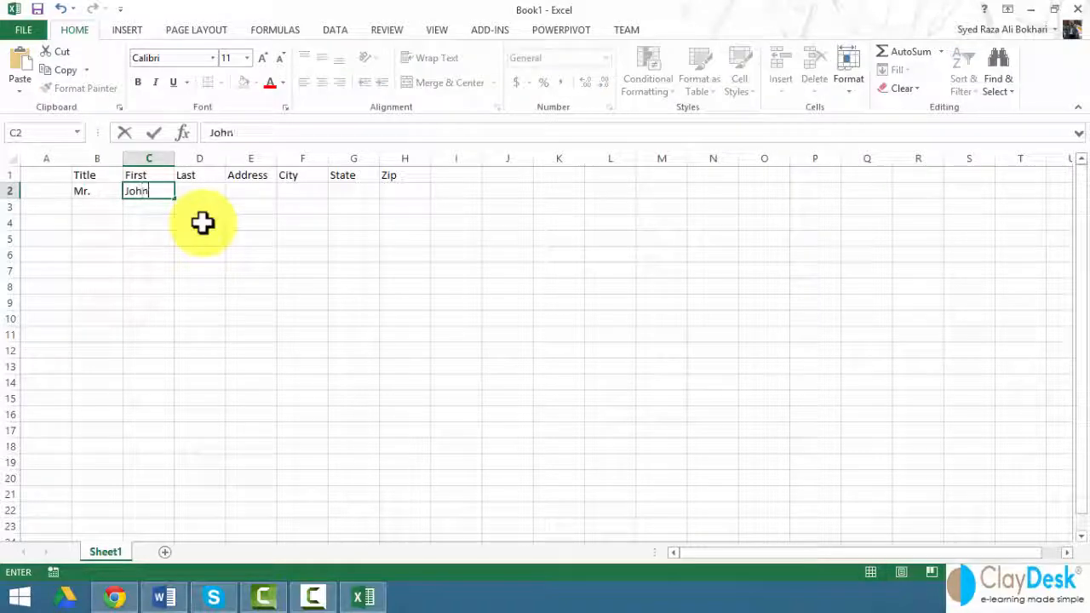
key("Tab")
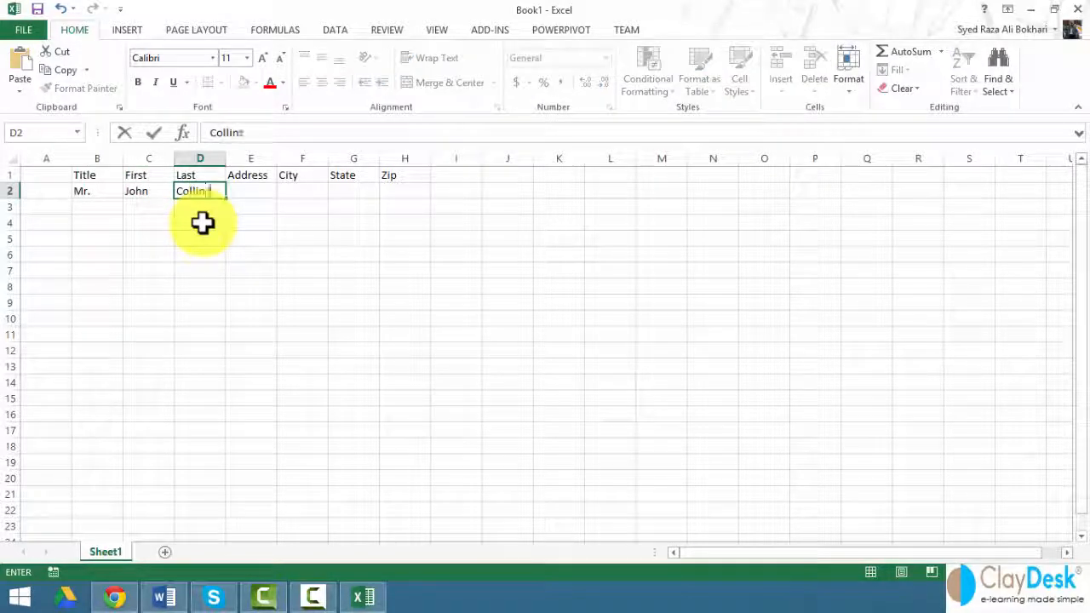
key("Tab")
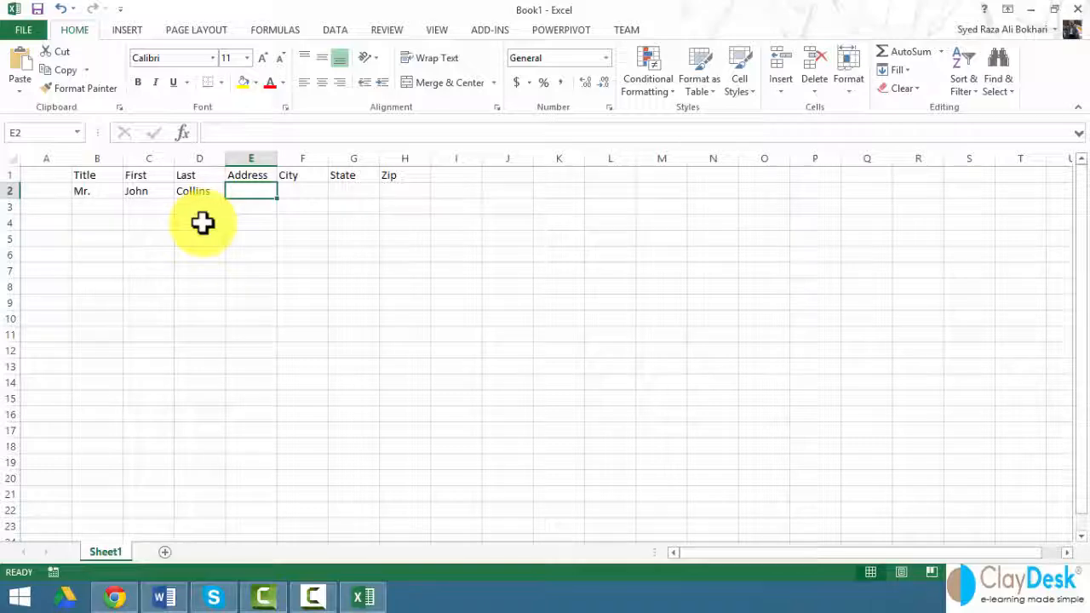
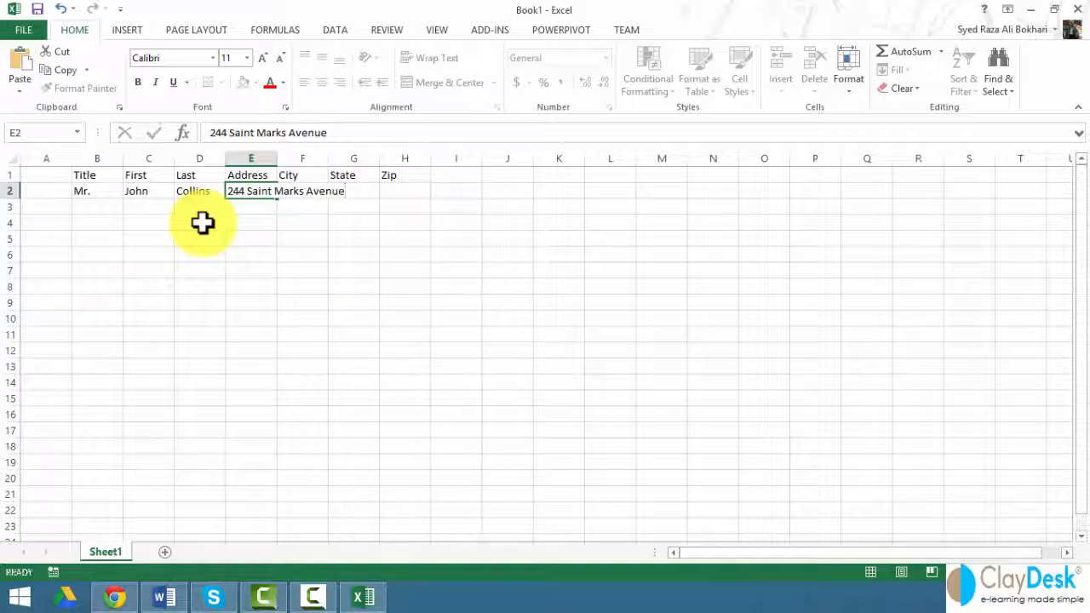
key("Tab")
type("Pisc")
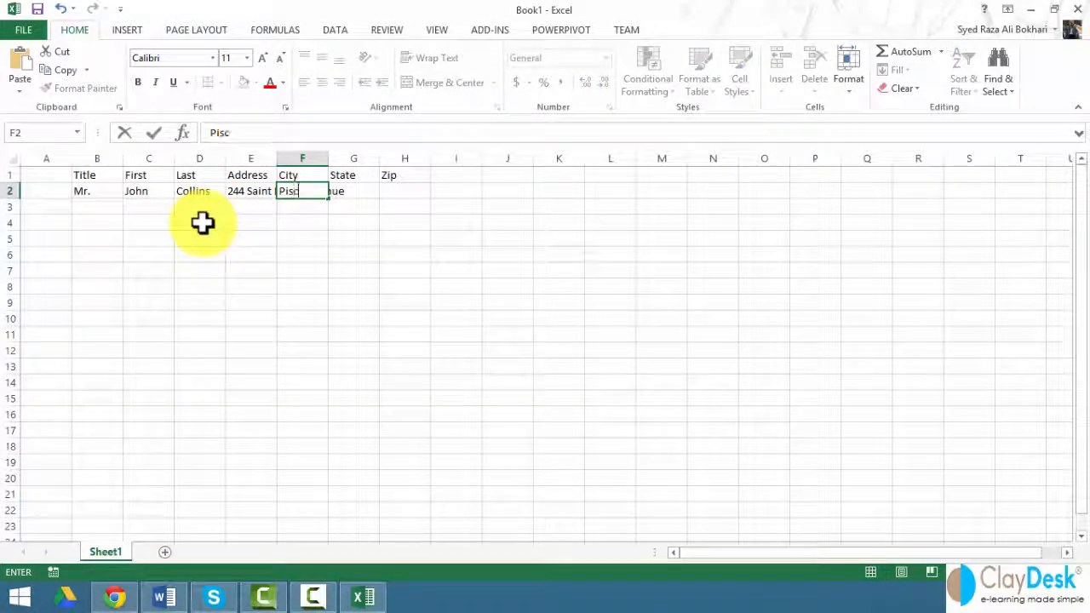
type("ataway")
key("Tab")
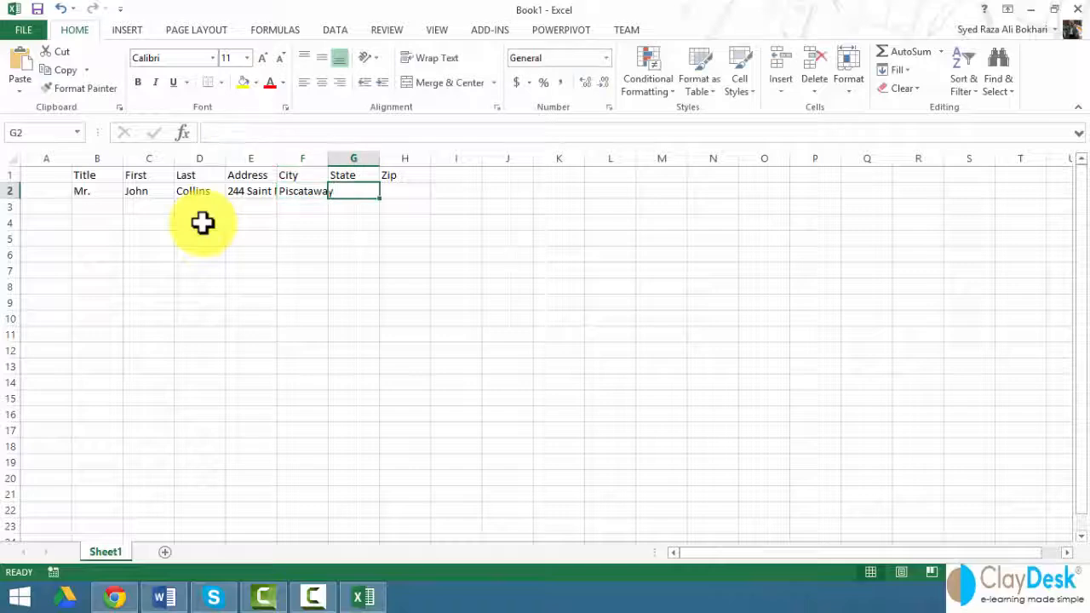
type("NJ")
key("Tab")
type("18854")
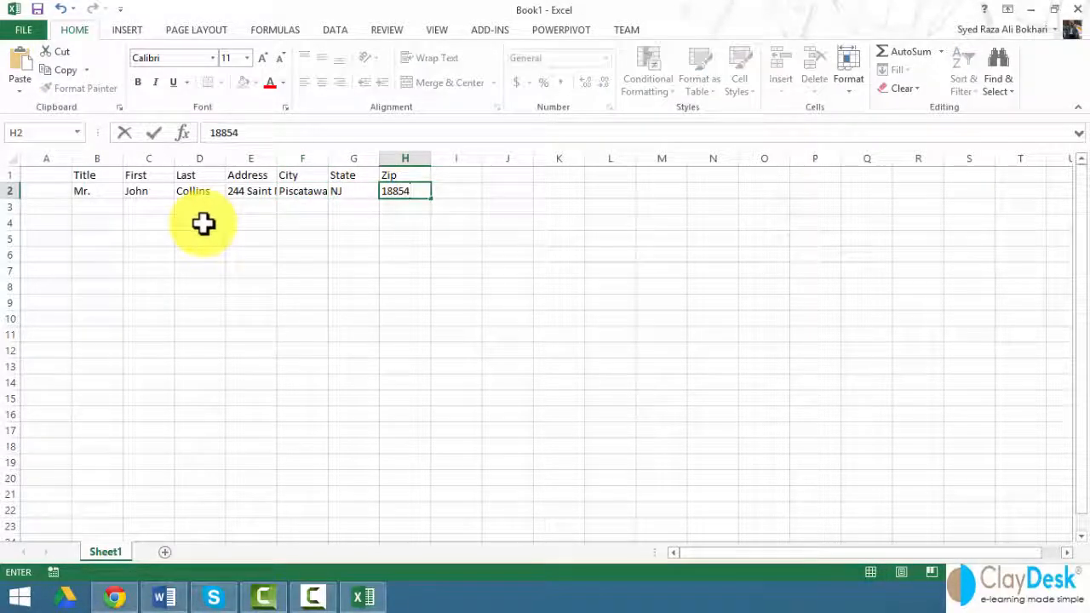
left_click(97, 206)
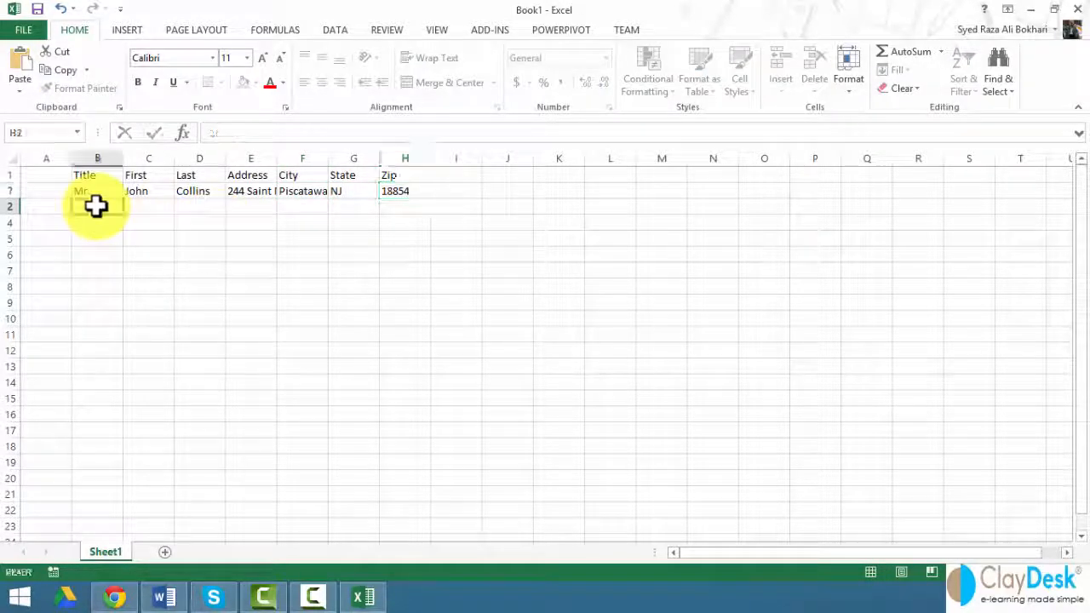
Step: Fill row 3 with the second contact: title Ms, names, street, city, state and zip
type("Ms.")
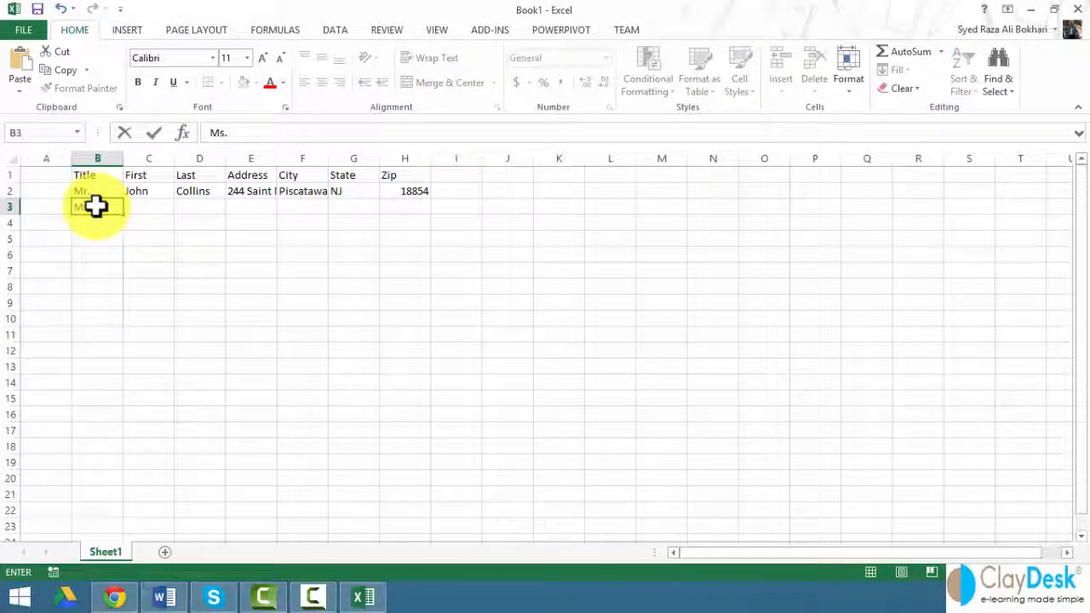
key("Tab")
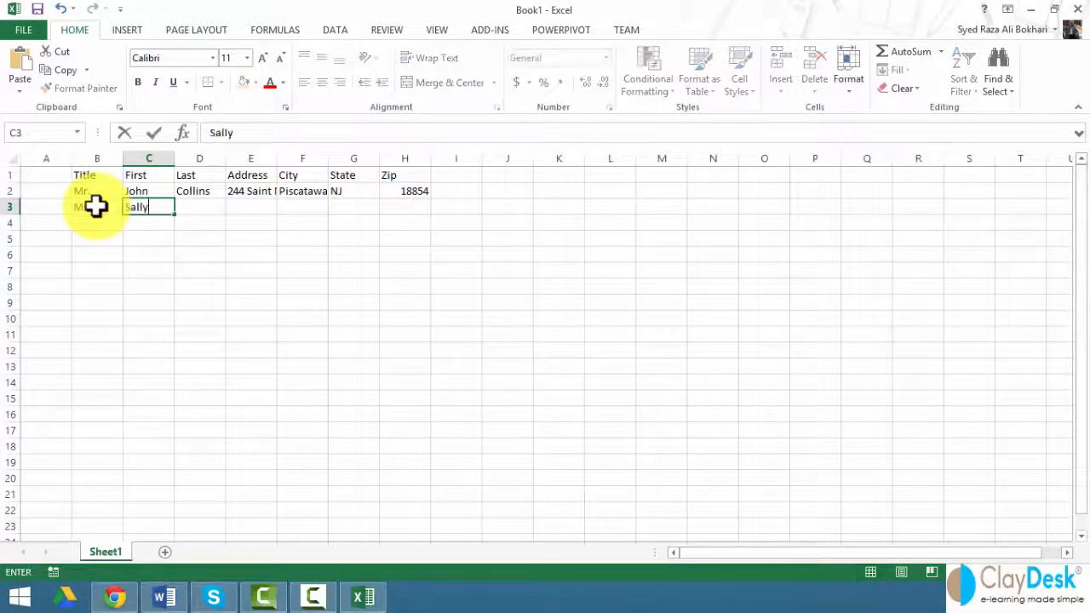
key("Tab")
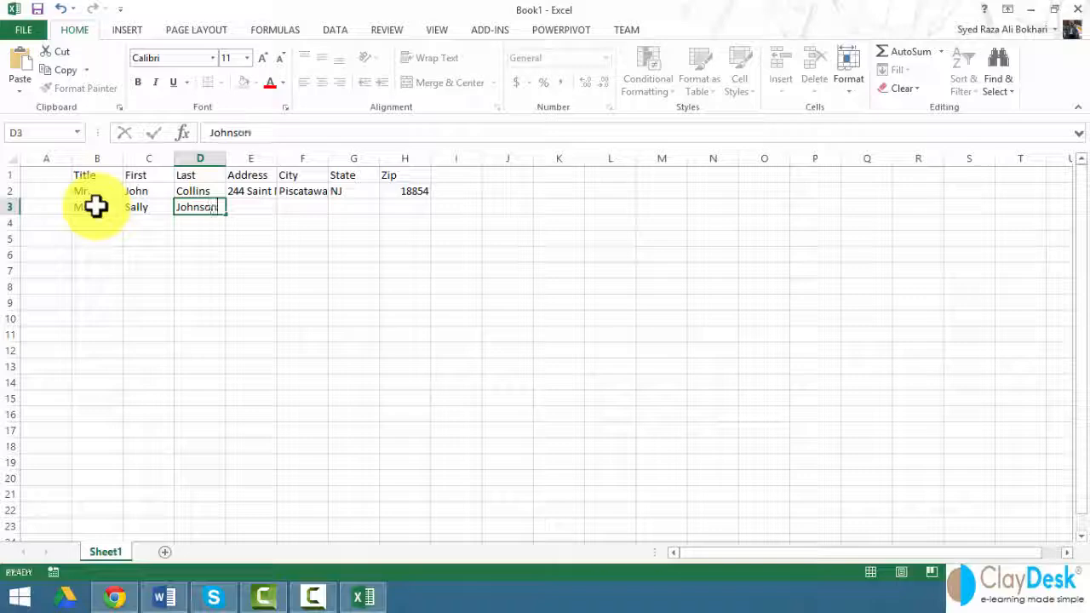
key("Tab")
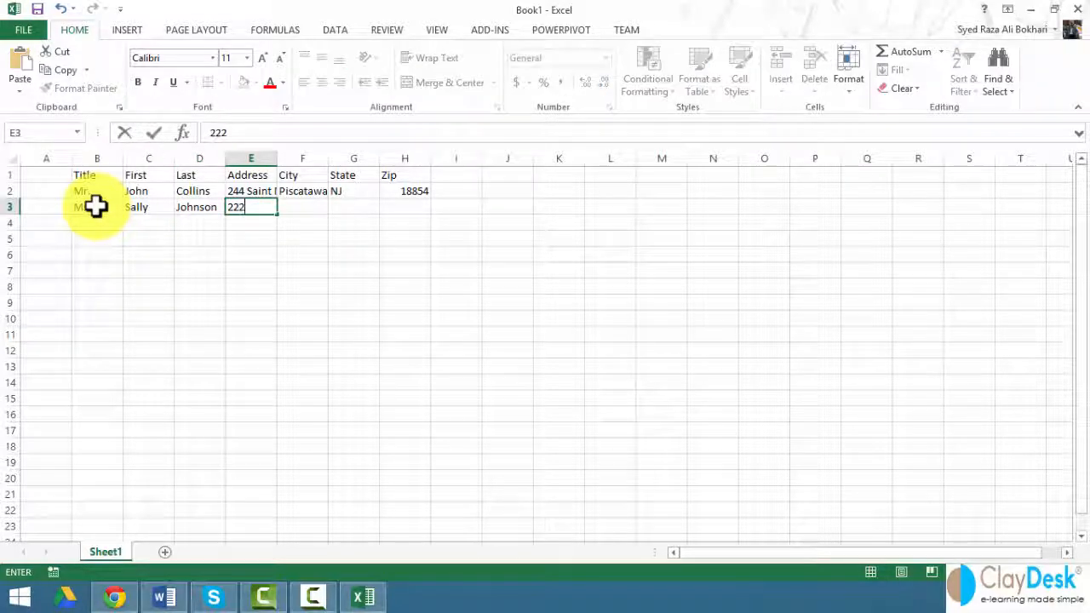
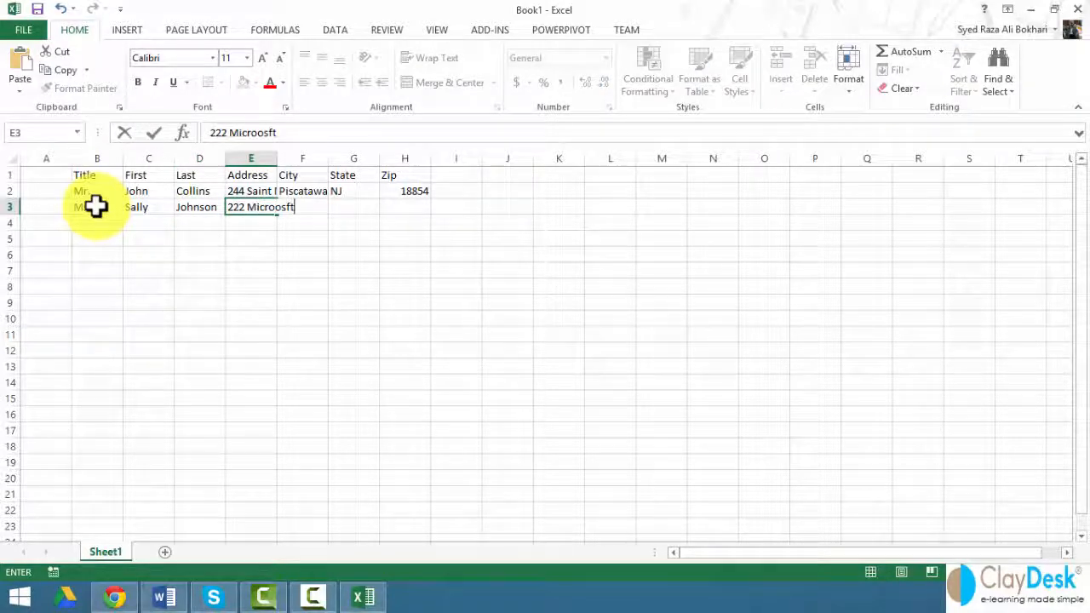
key("Tab")
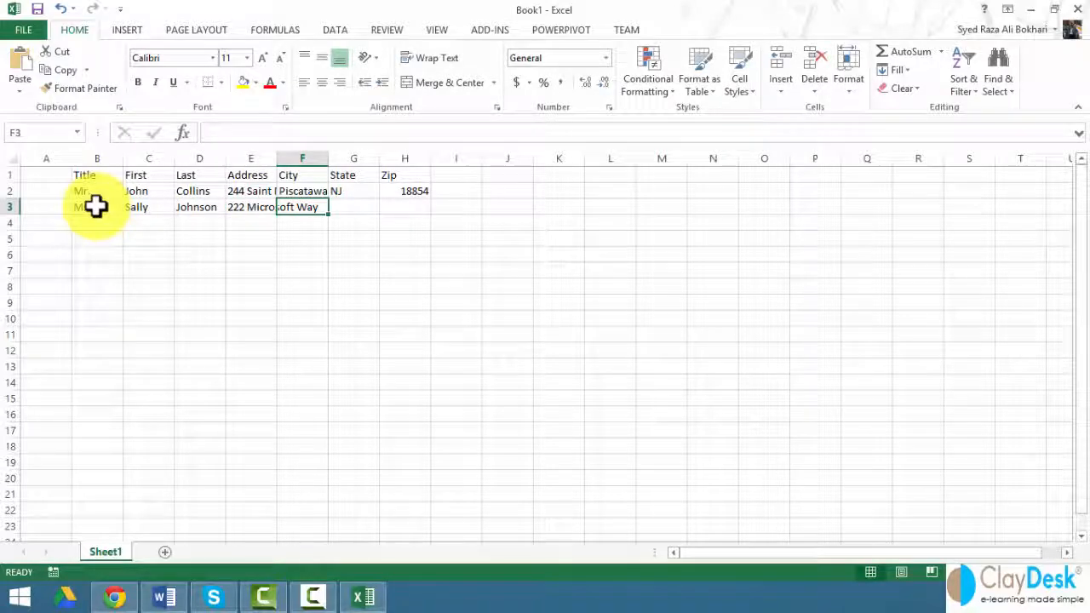
type("Chicago")
key("Tab")
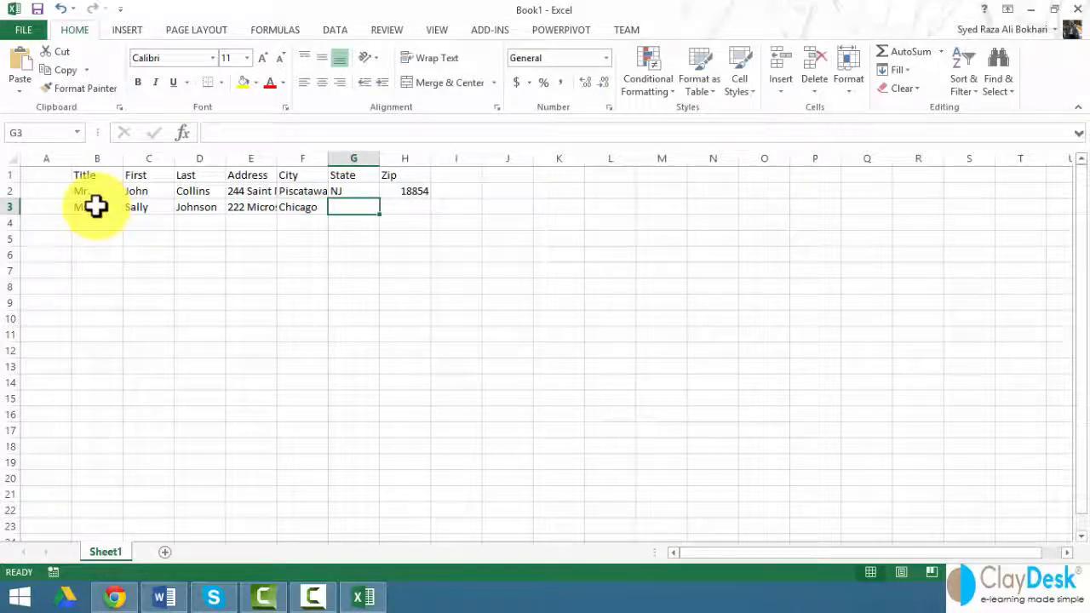
type("IL")
key("Tab")
type("8")
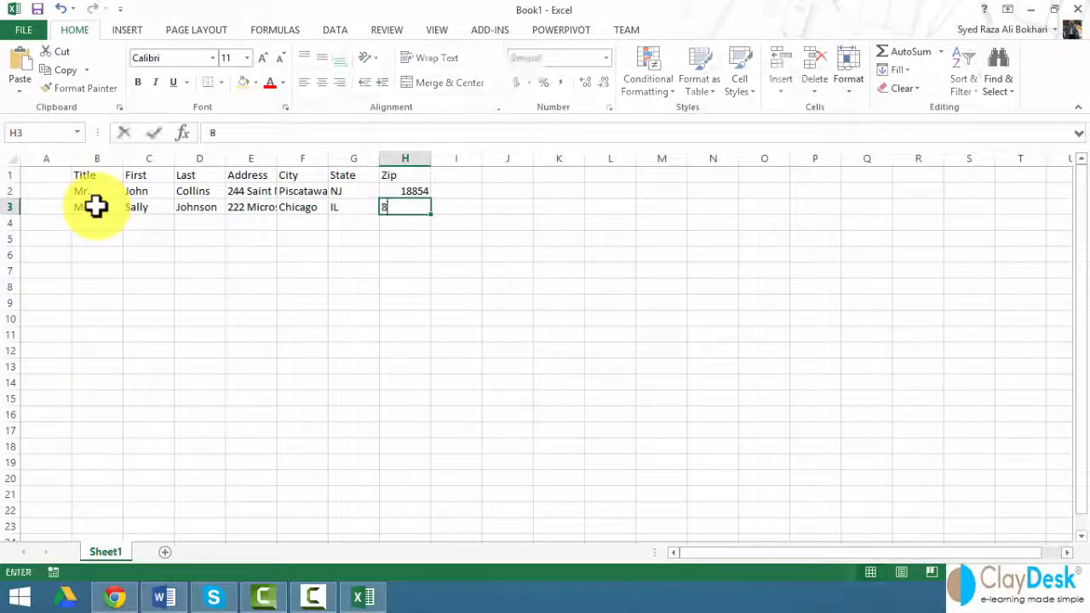
type("5524")
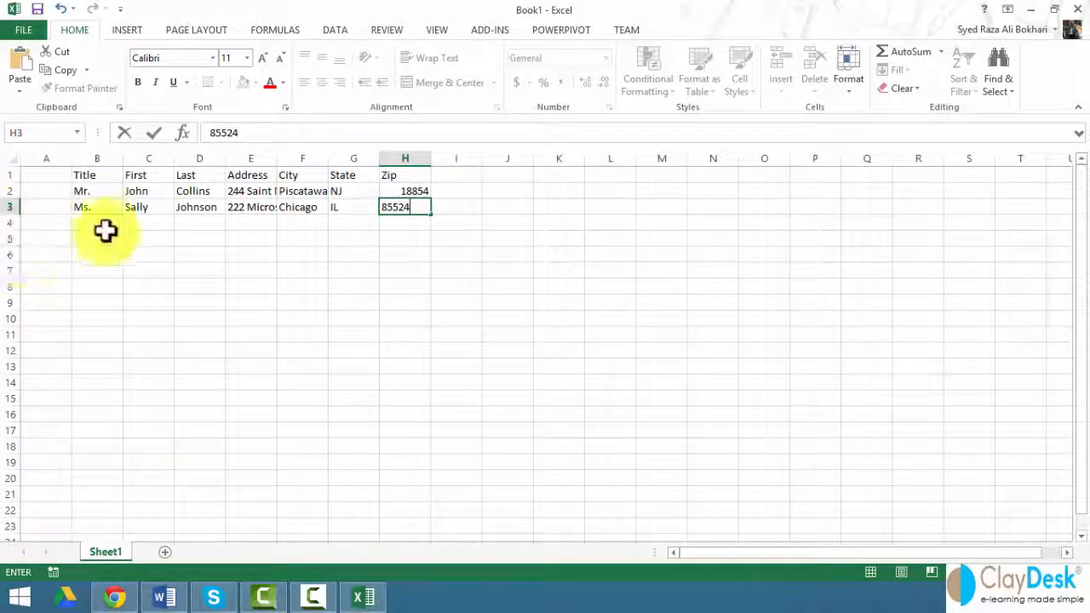
left_click(102, 223)
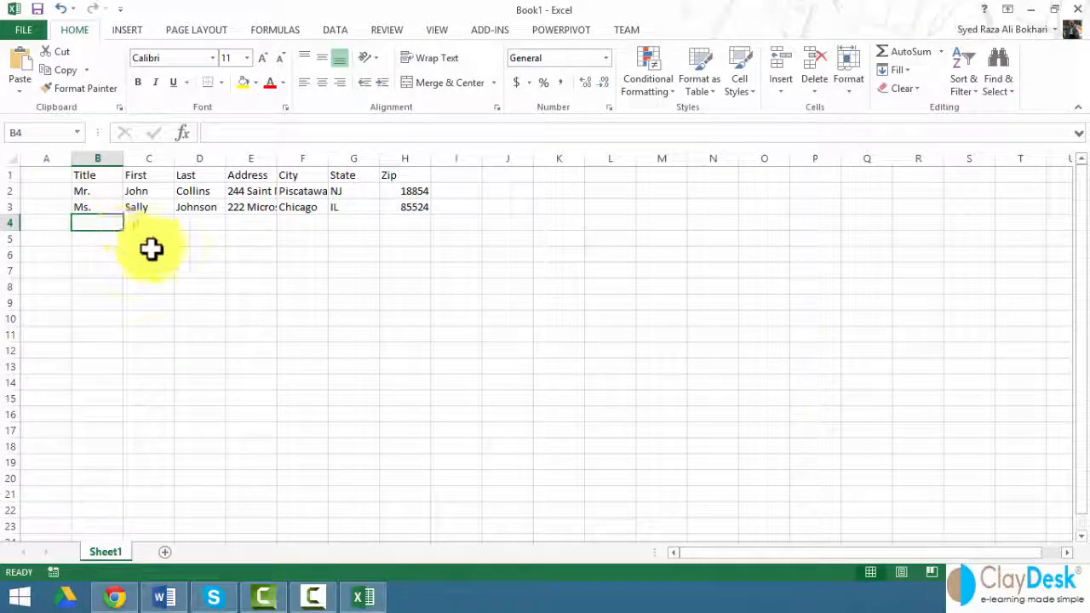
Step: Fill row 4 with the third contact: title Mr., names, street, city, state, then start the zip
type("Mr.")
key("Tab")
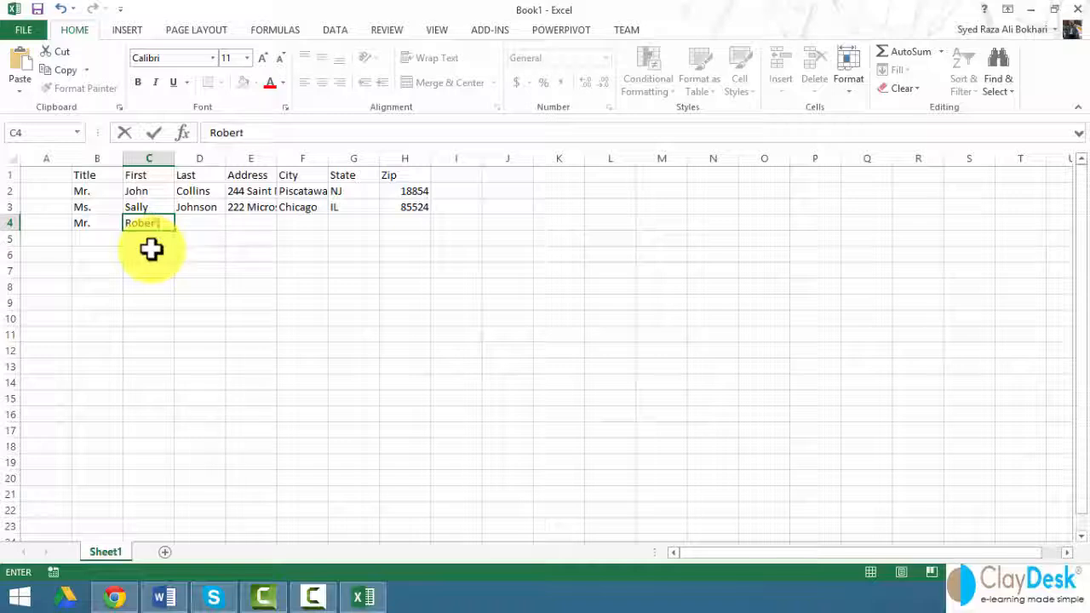
key("Tab")
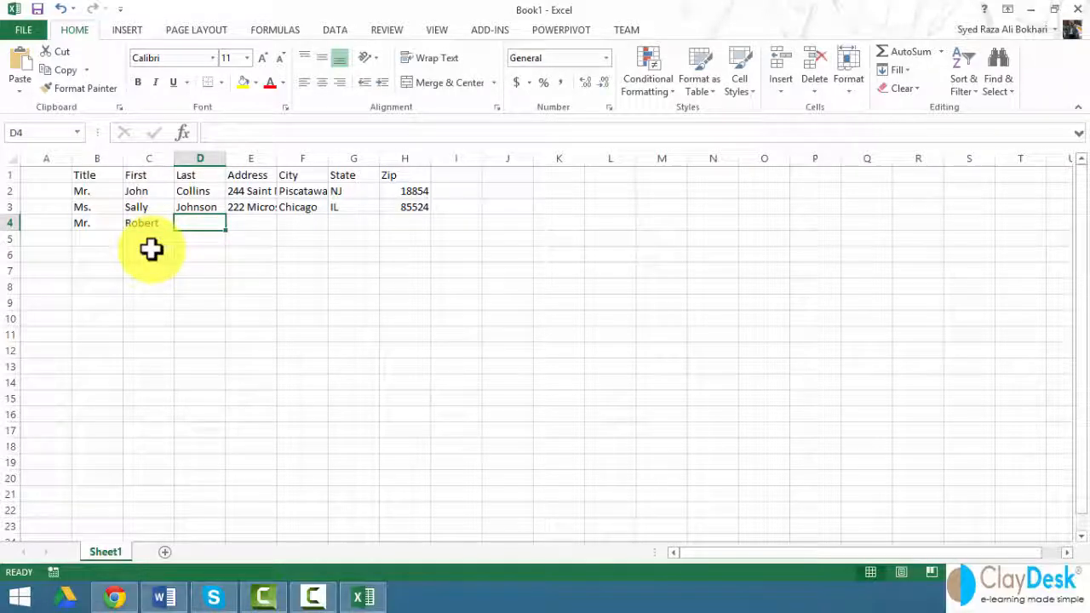
key("Tab")
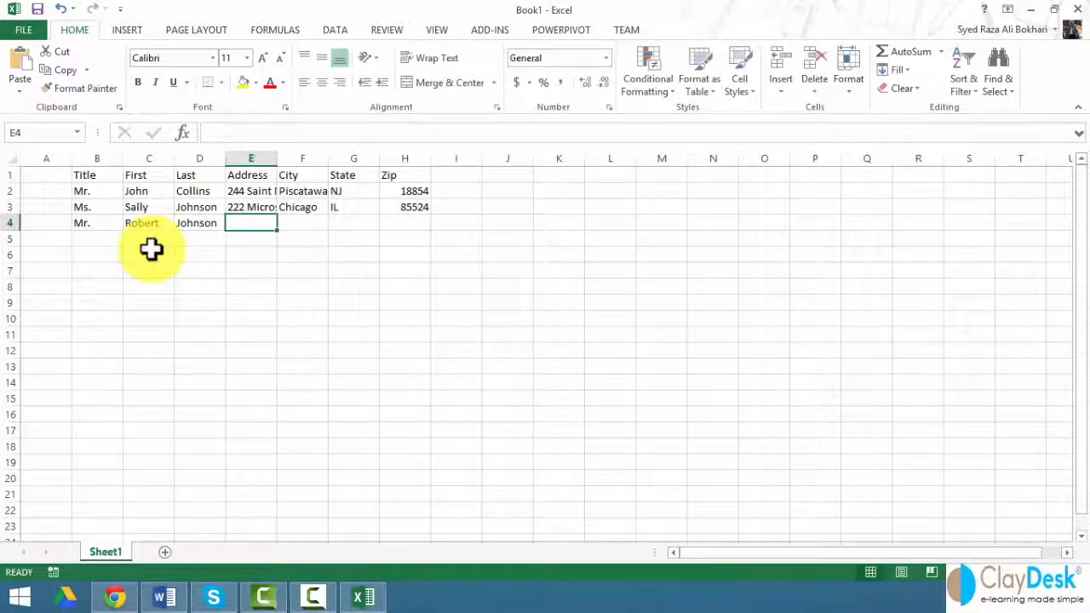
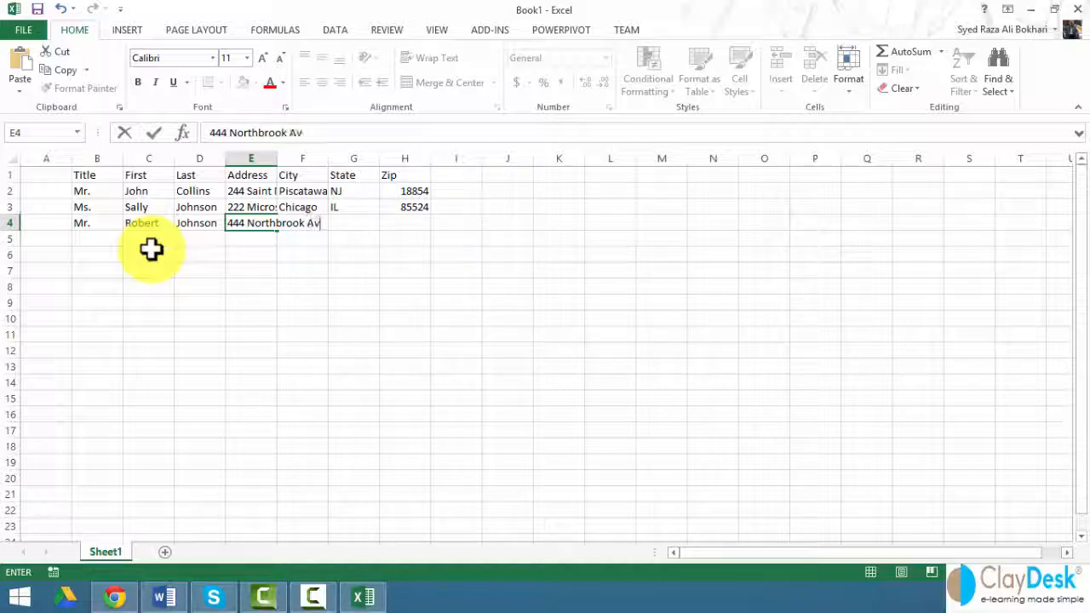
key("Tab")
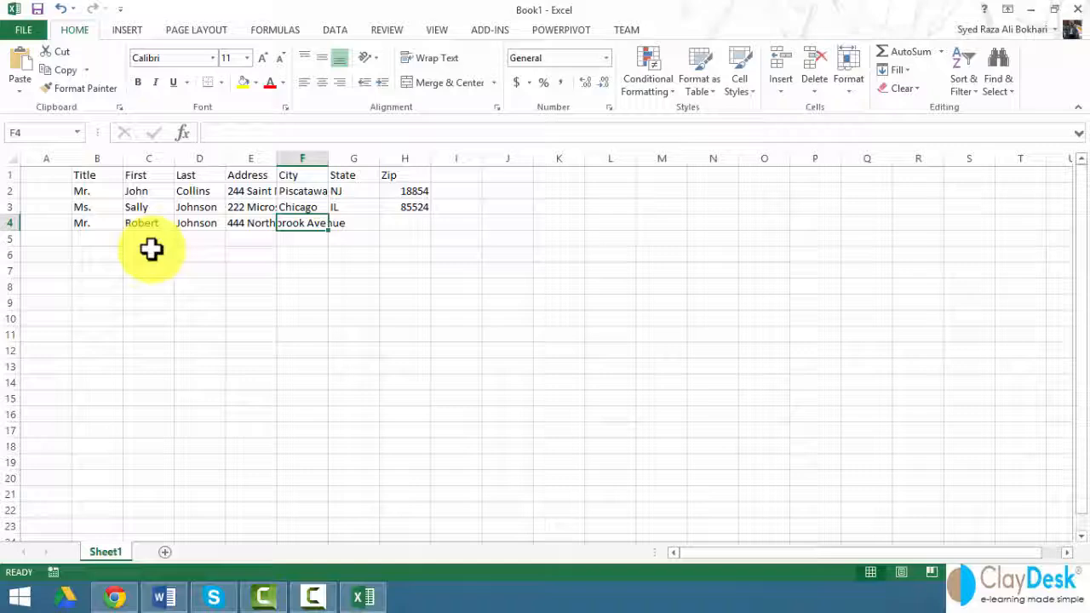
type("Aus")
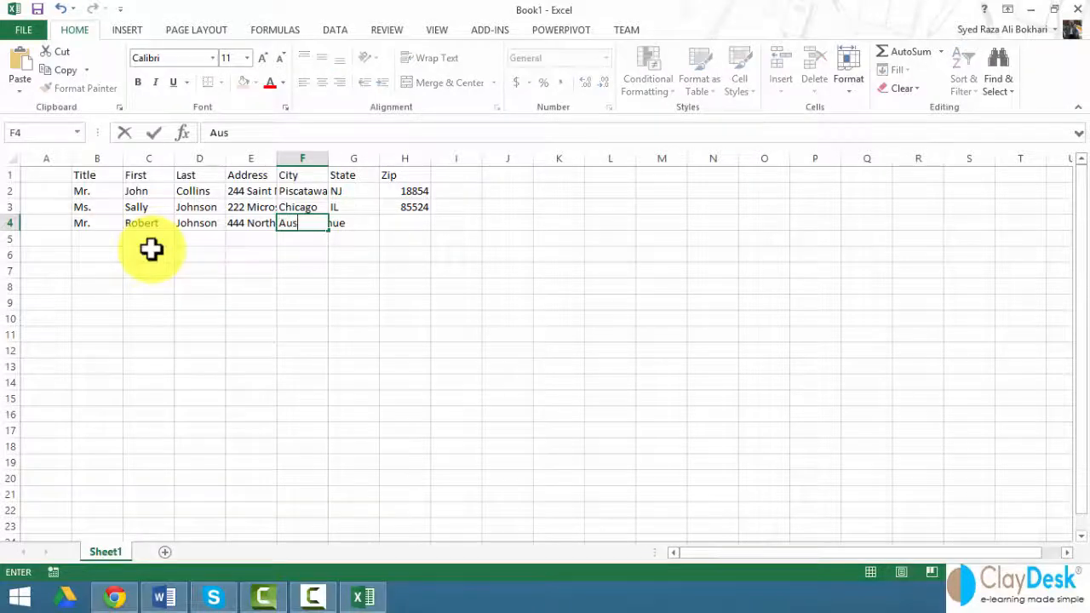
type("tin")
key("Tab")
type("TX")
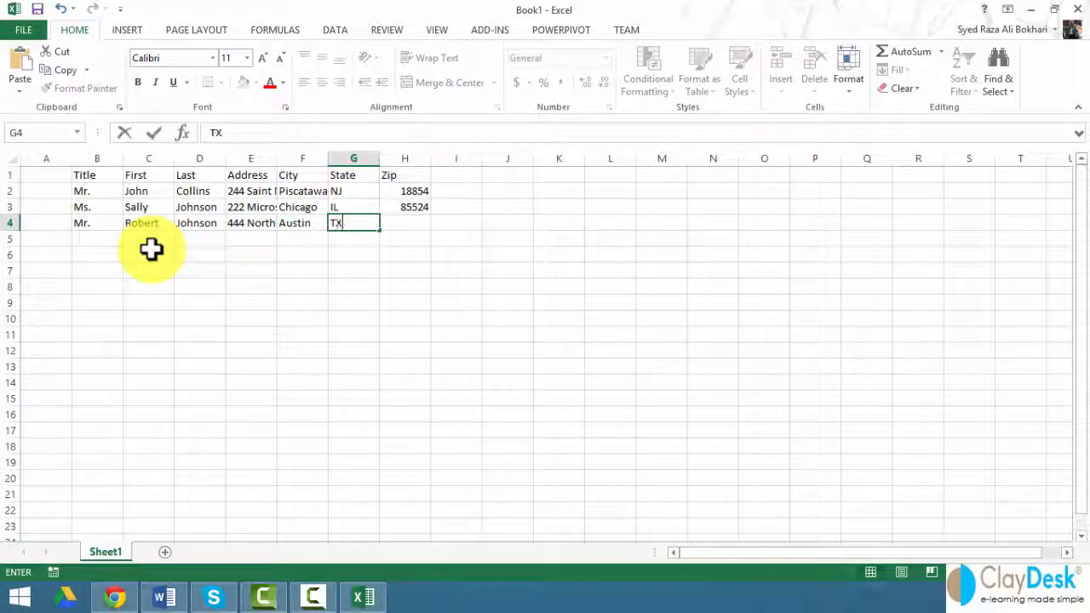
key("Tab")
type("524")
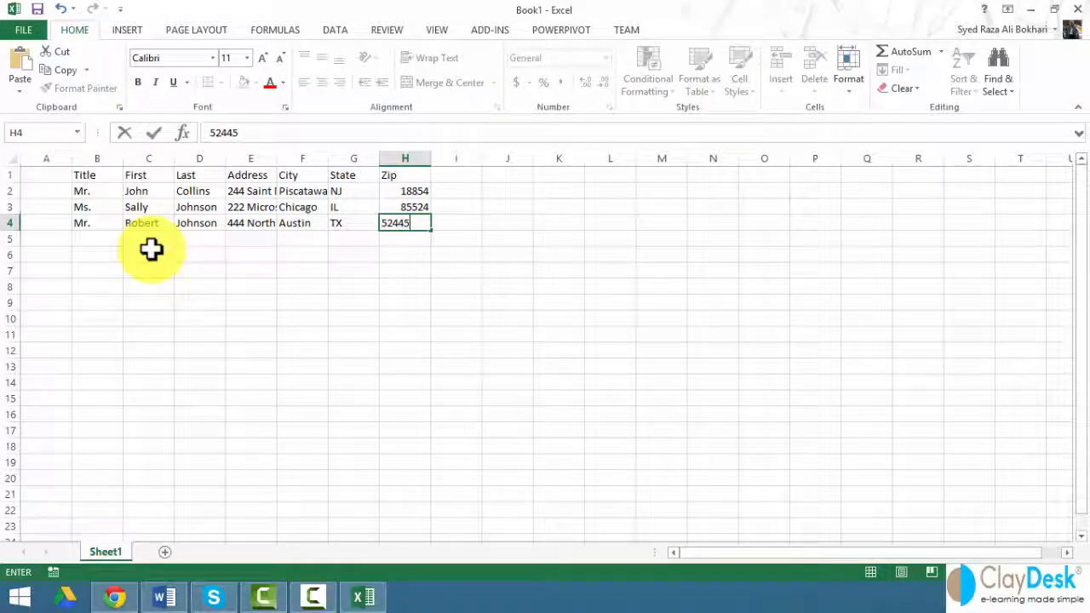
Step: Commit the last zip and autofit columns E and F to their contents
left_click(220, 256)
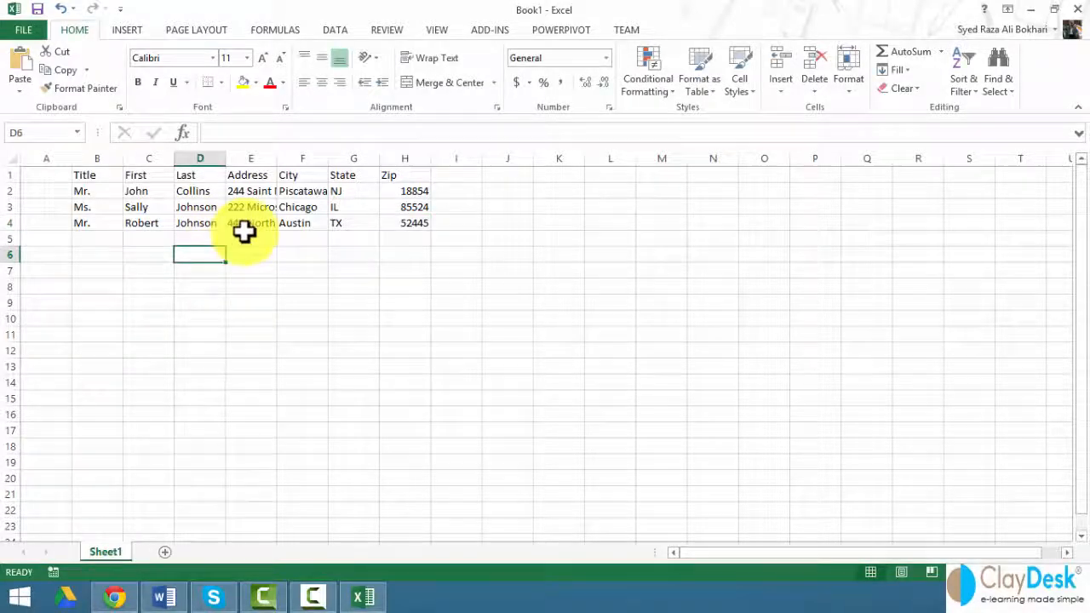
double_click(276, 160)
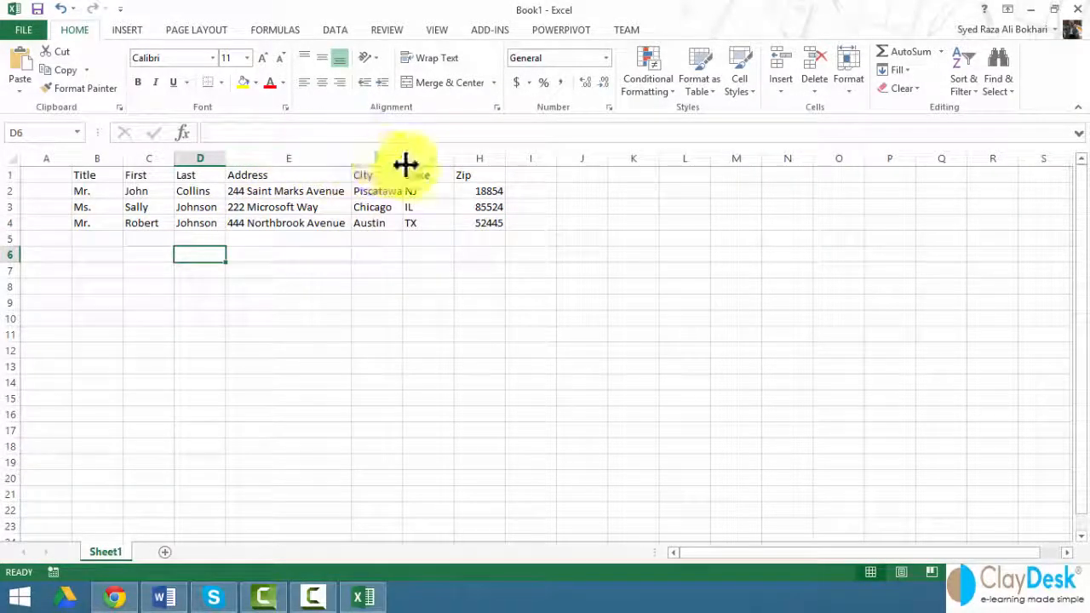
double_click(404, 161)
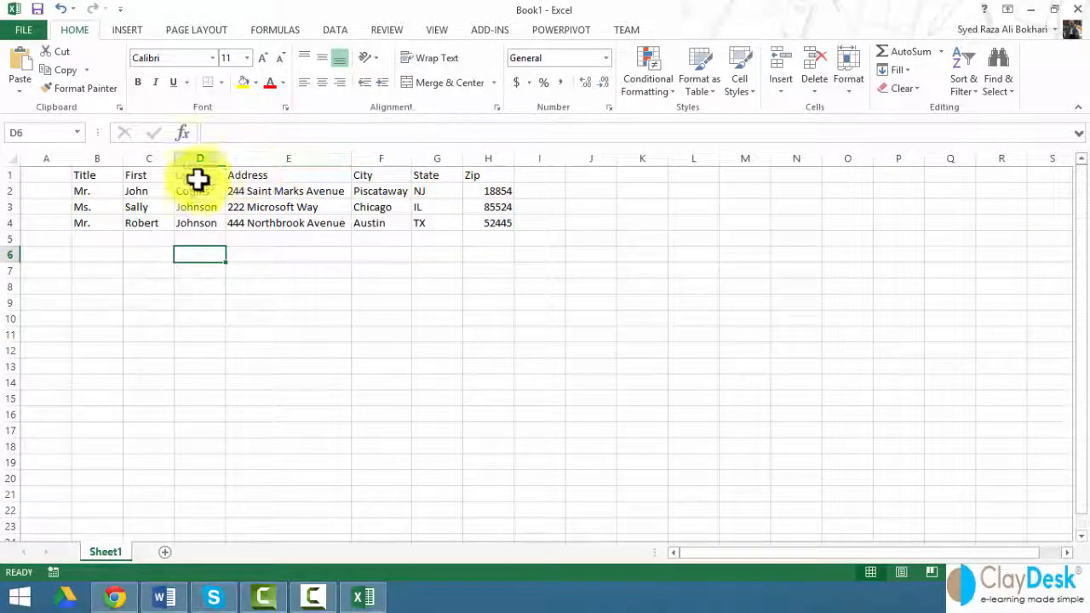
Step: Make the header labels in B1:H1 bold
left_click(90, 175)
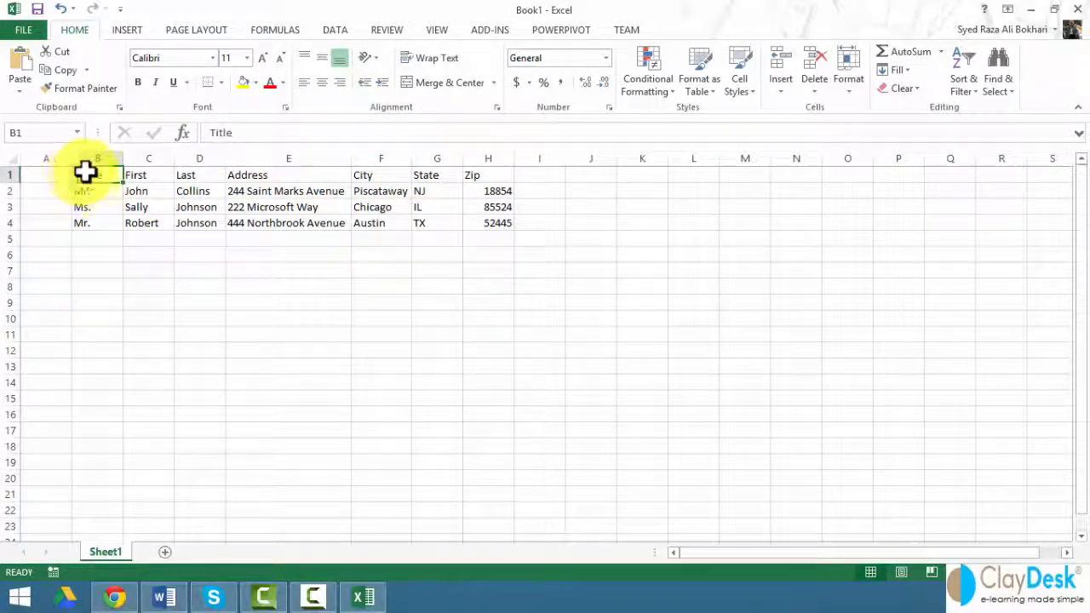
left_click_drag(85, 172, 480, 177)
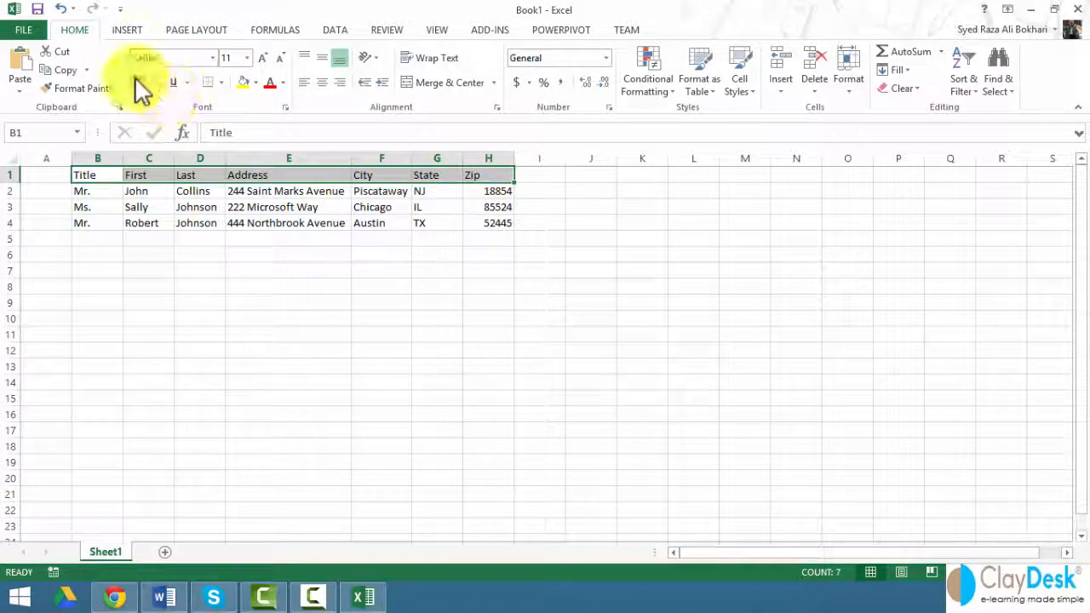
left_click(138, 83)
left_click(232, 223)
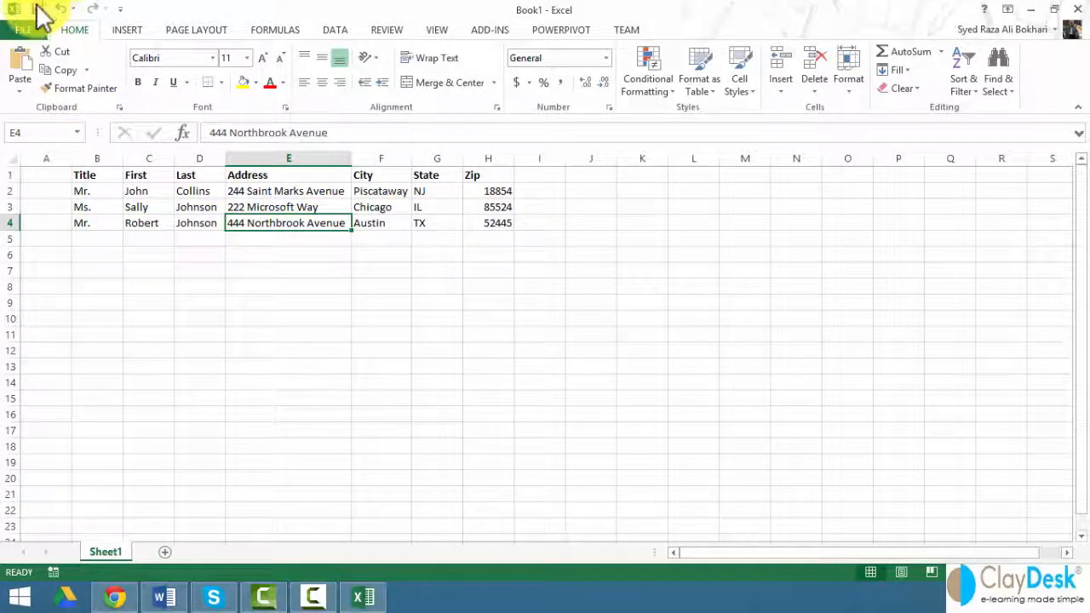
Step: Save the workbook as Mail_merge_List
left_click(37, 9)
type("Mail")
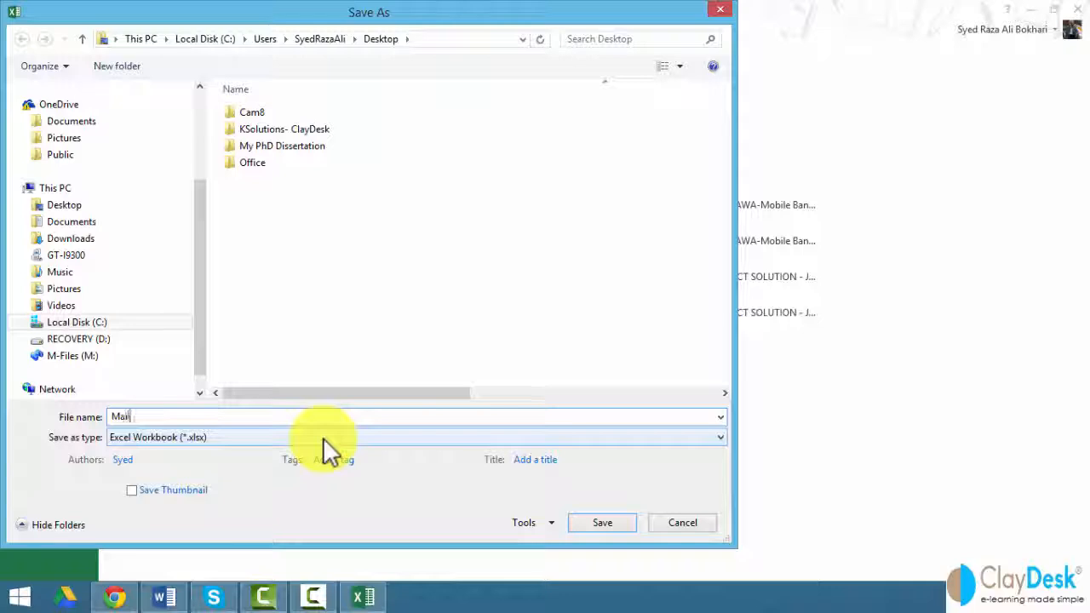
type("_merge")
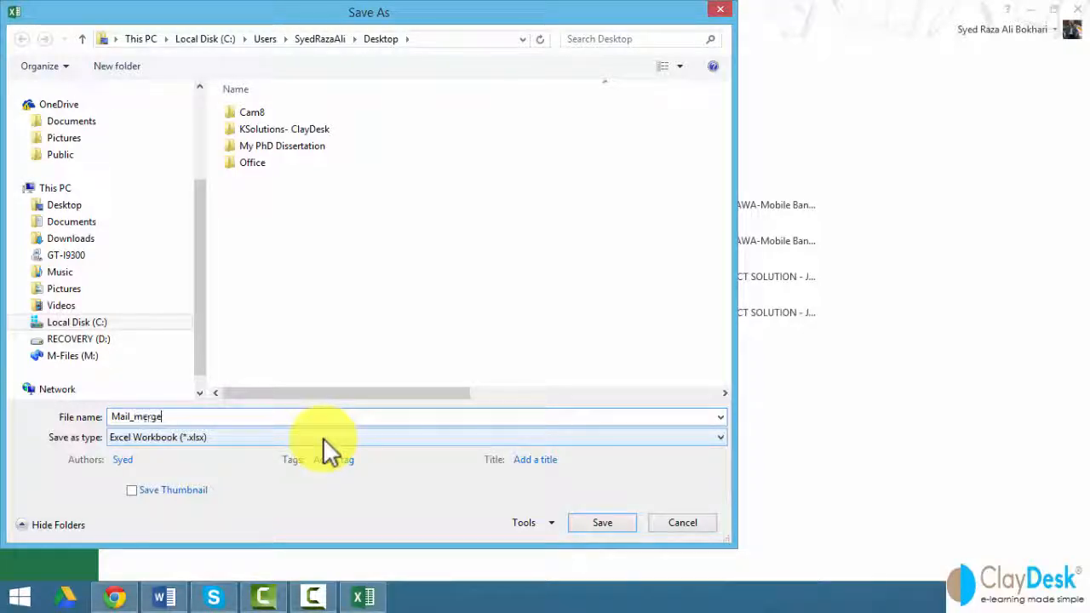
type("_List")
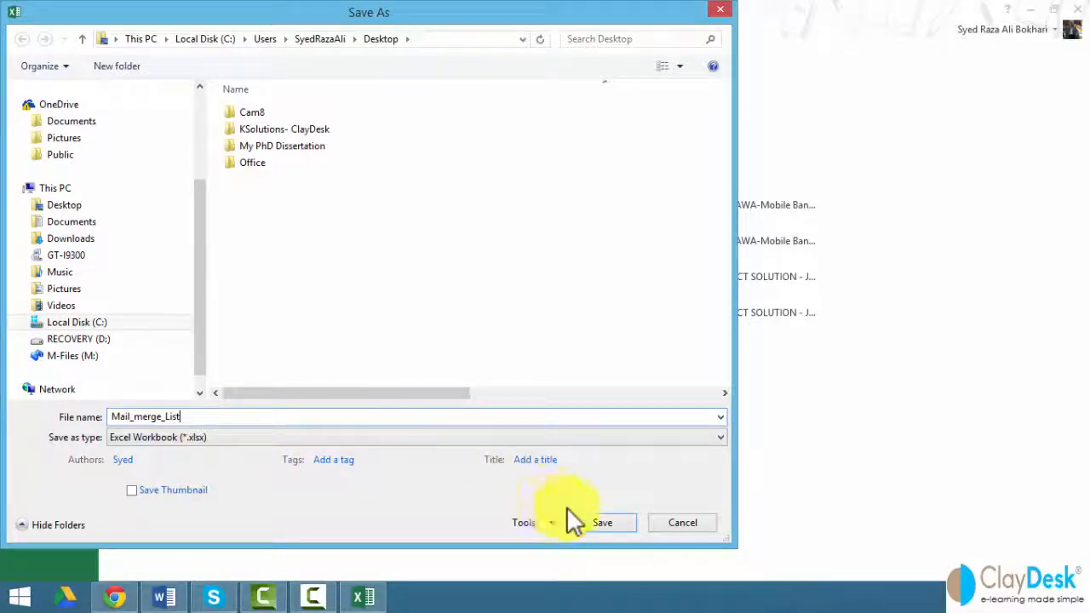
left_click(596, 523)
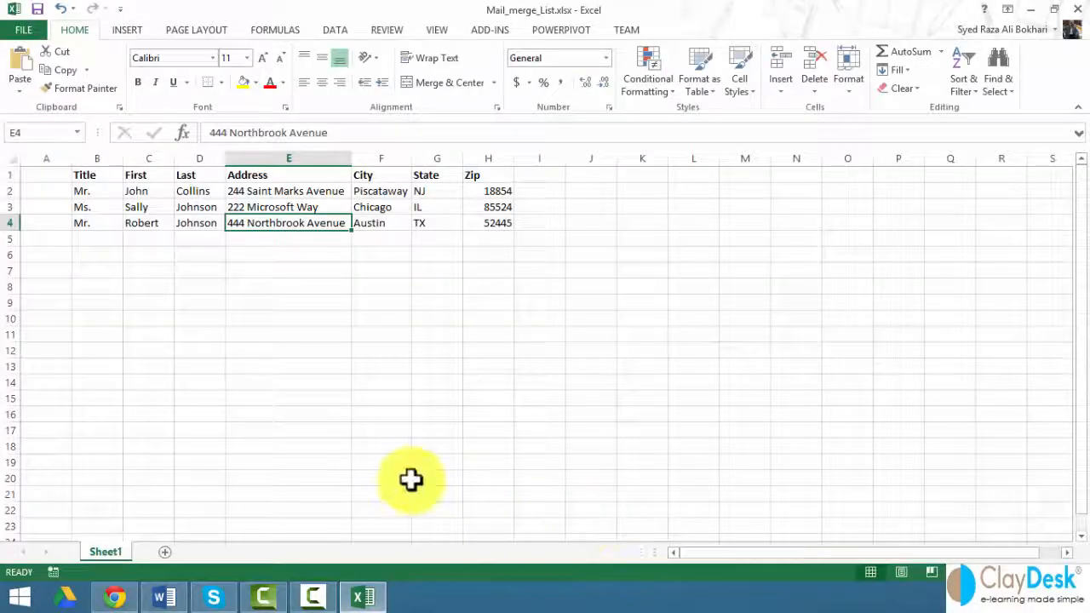
Step: Back in the conference letter, choose Select Recipients > Use an Existing List
left_click(168, 600)
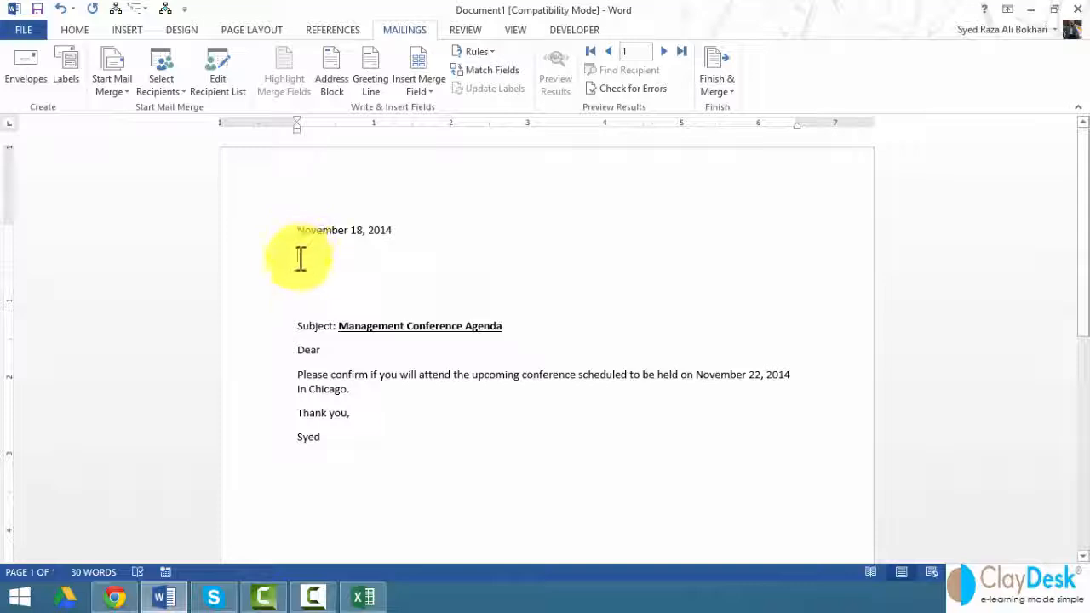
left_click(168, 88)
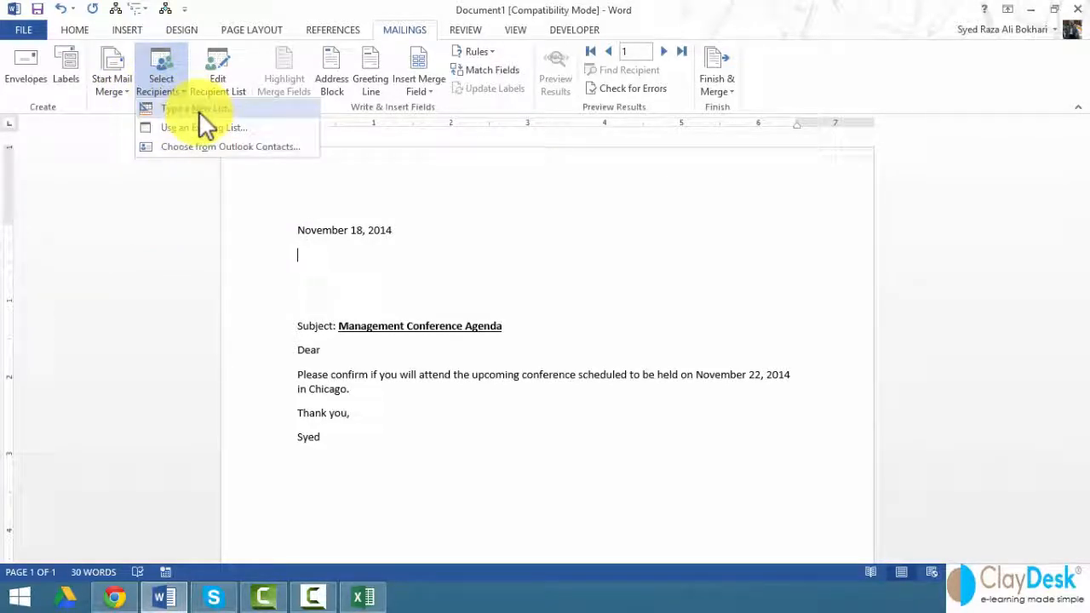
left_click(253, 127)
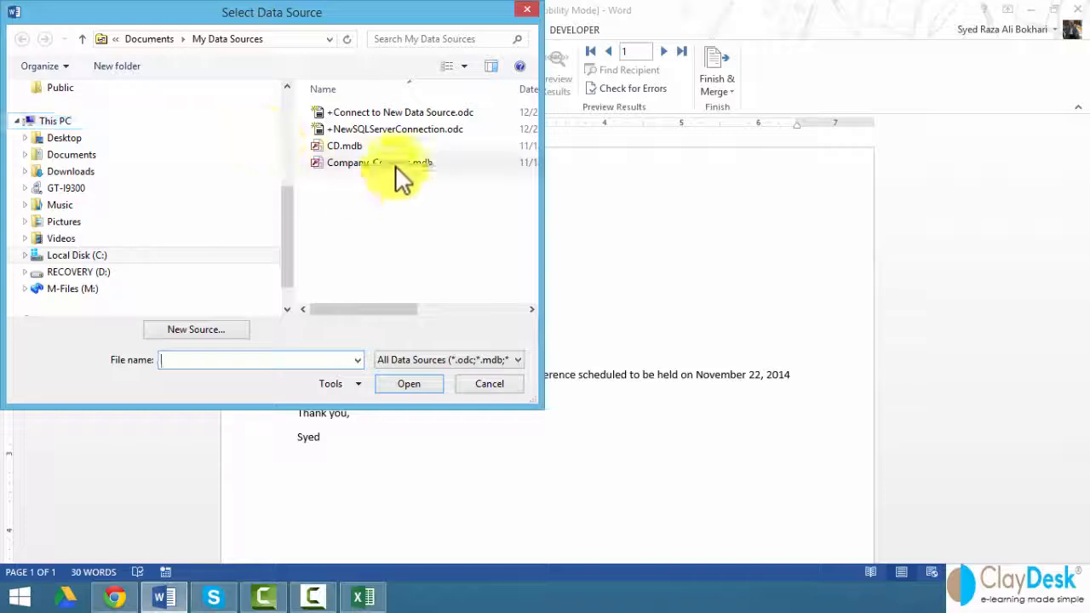
Step: Open Desktop\Mail_merge_List.xlsx as the data source, using Sheet1$ with first-row headers
left_click(395, 164)
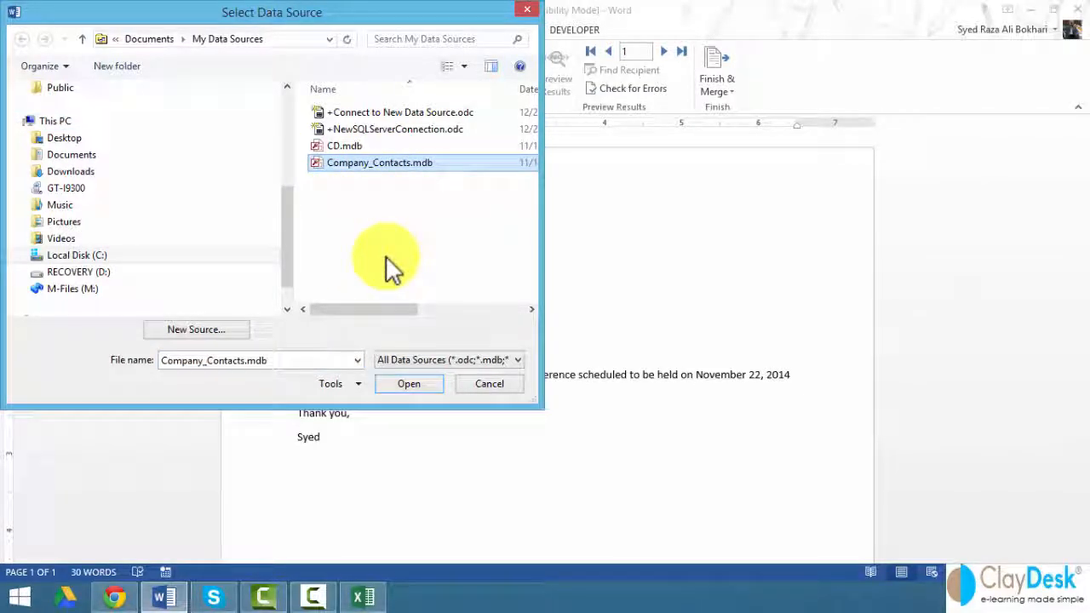
left_click(83, 140)
scroll(526, 277, "down", 1)
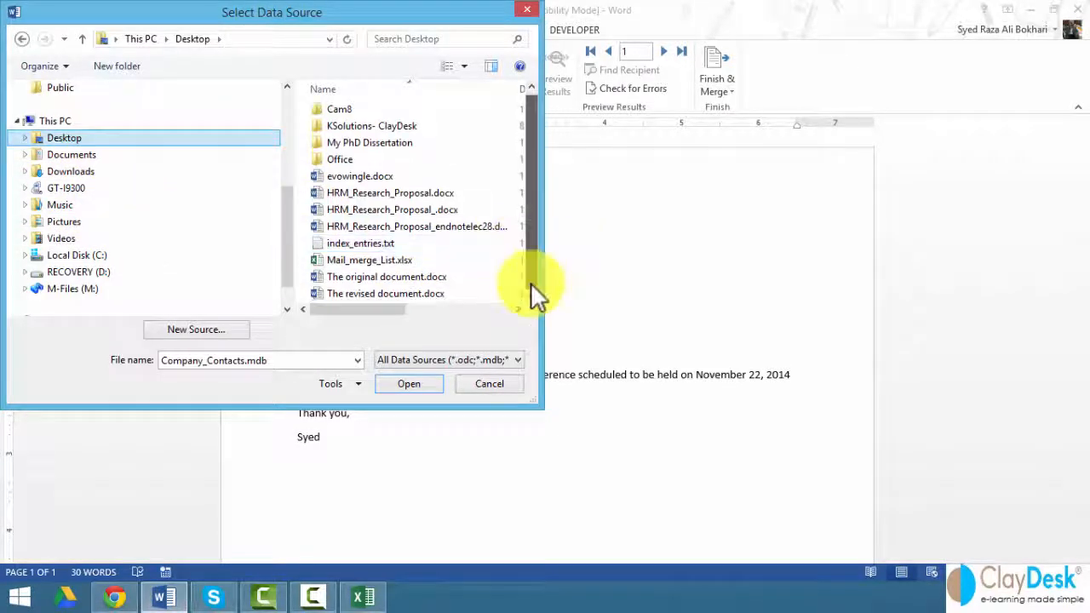
left_click(365, 260)
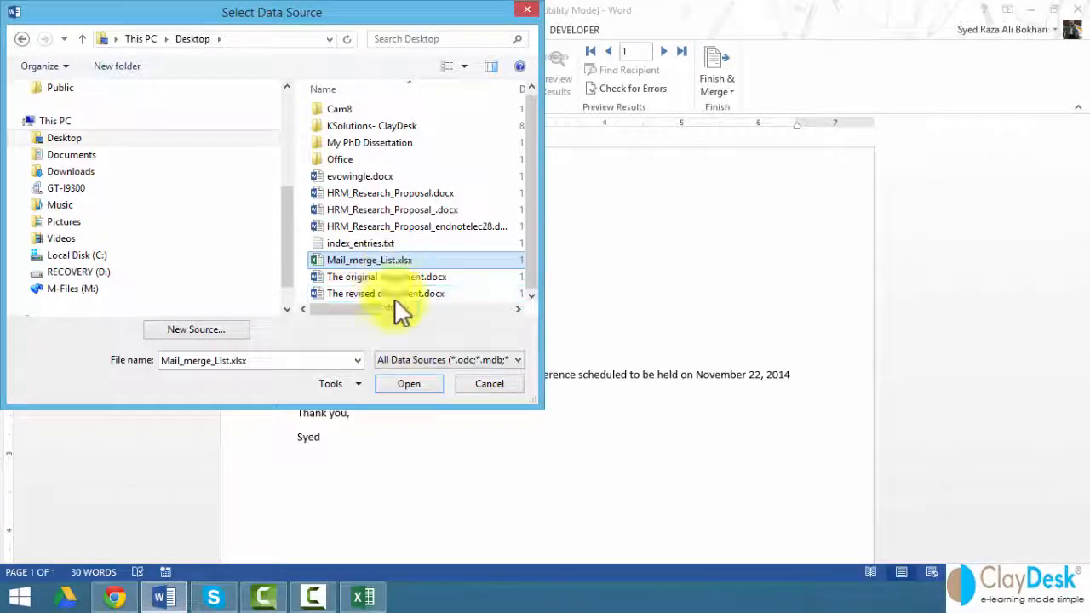
left_click(420, 383)
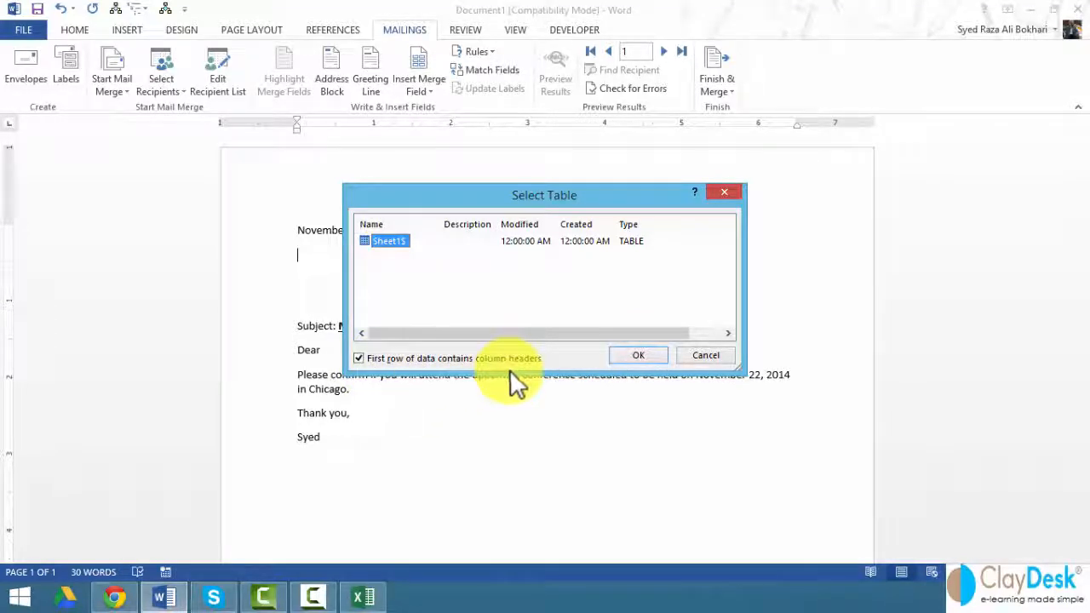
left_click(361, 358)
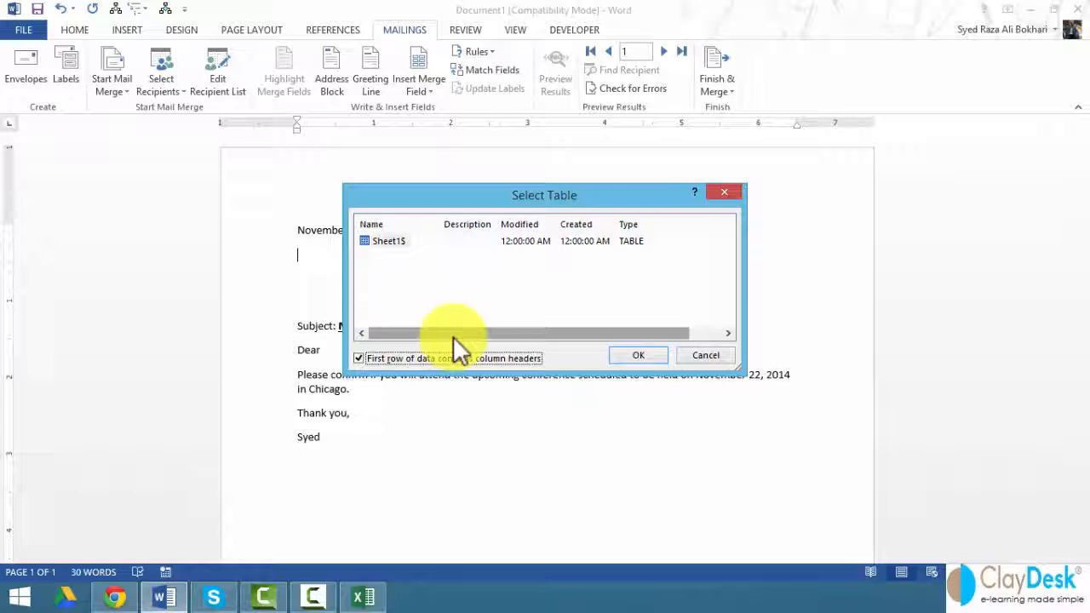
left_click(634, 354)
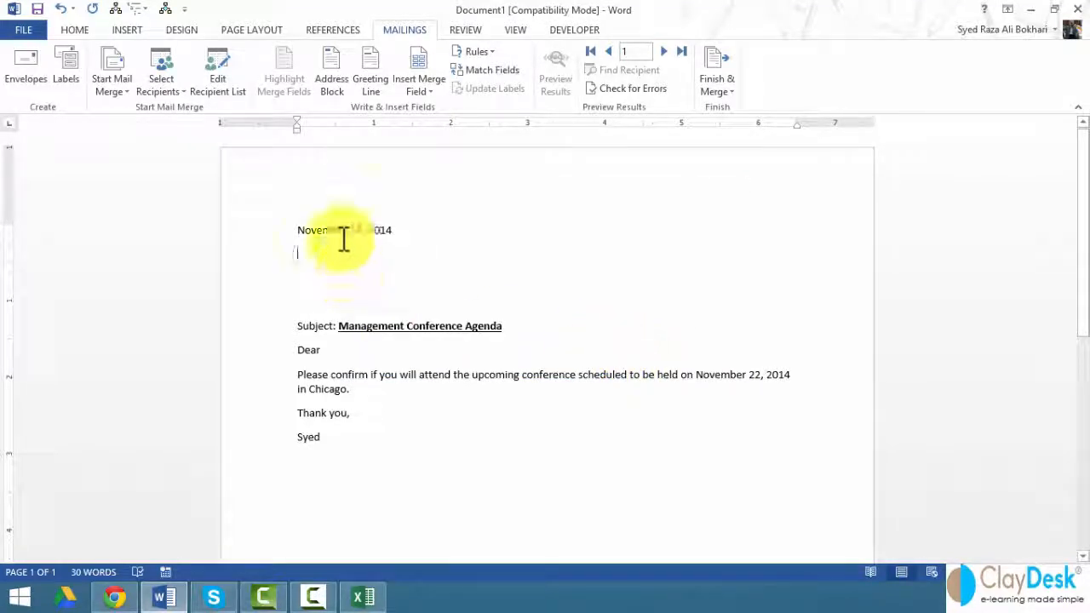
Step: Insert Title, First and Last merge fields on the line below the date
left_click(423, 91)
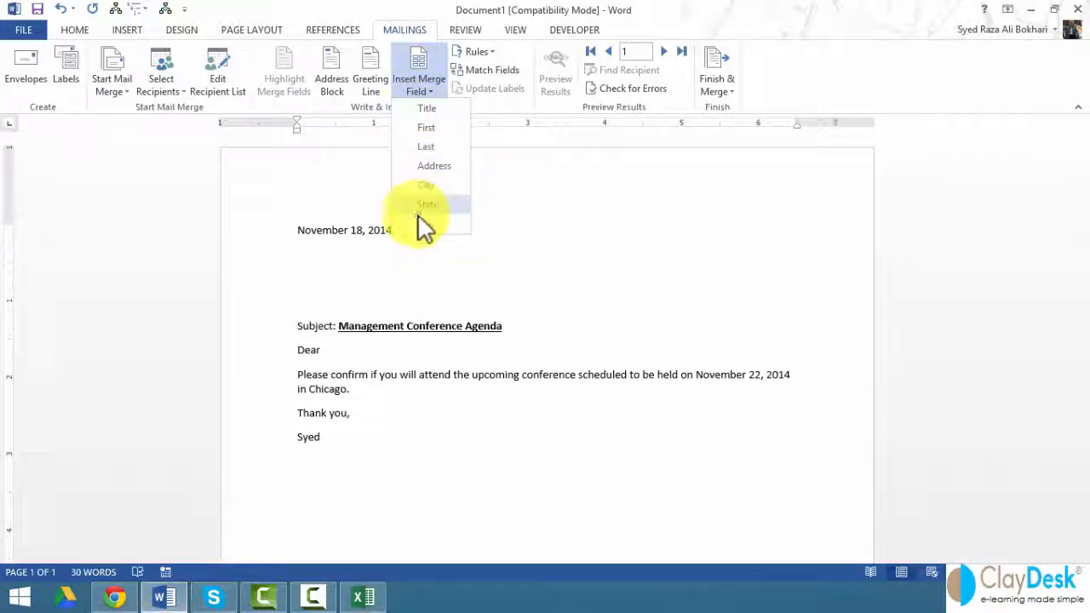
left_click(435, 109)
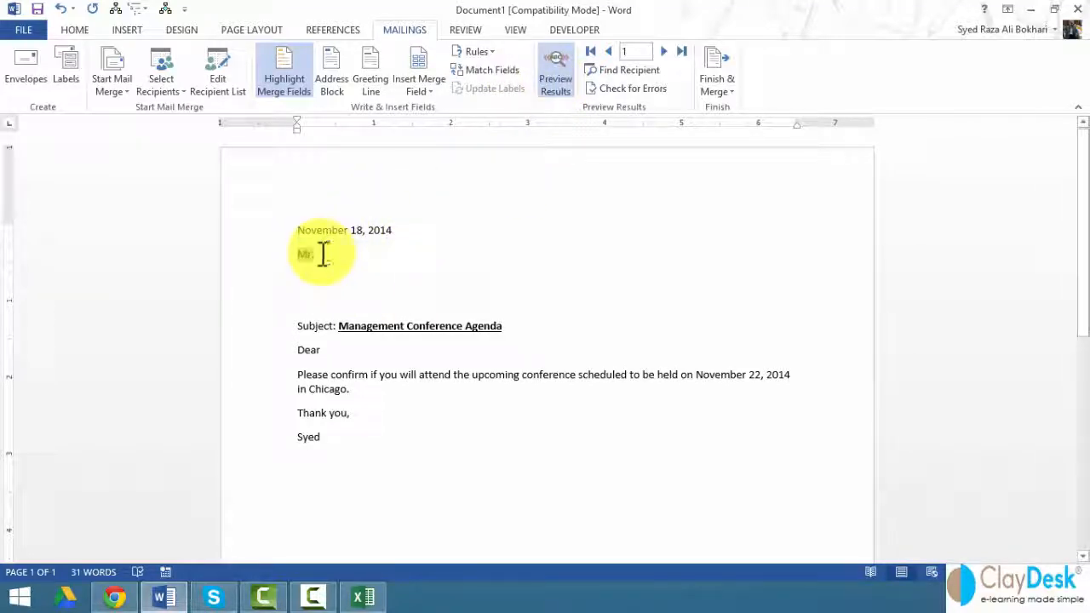
left_click(558, 82)
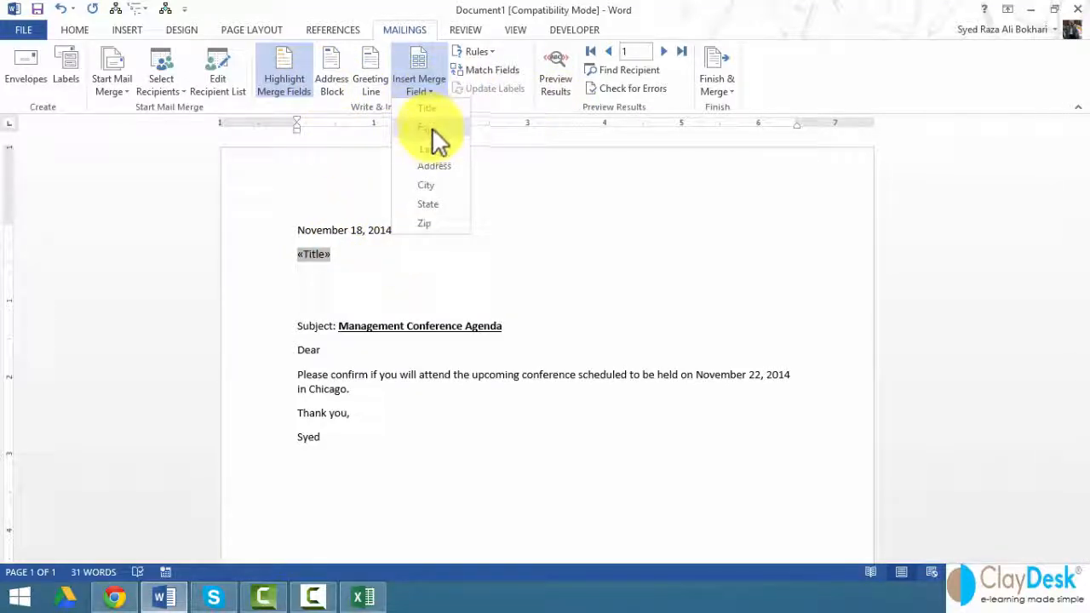
left_click(431, 127)
left_click(417, 92)
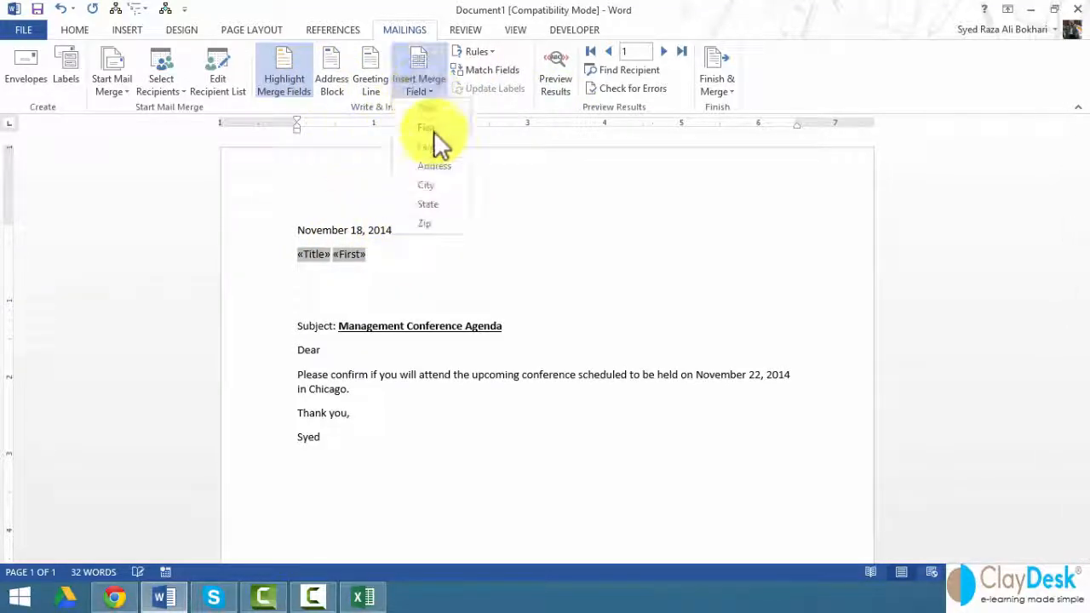
left_click(433, 146)
key("Return")
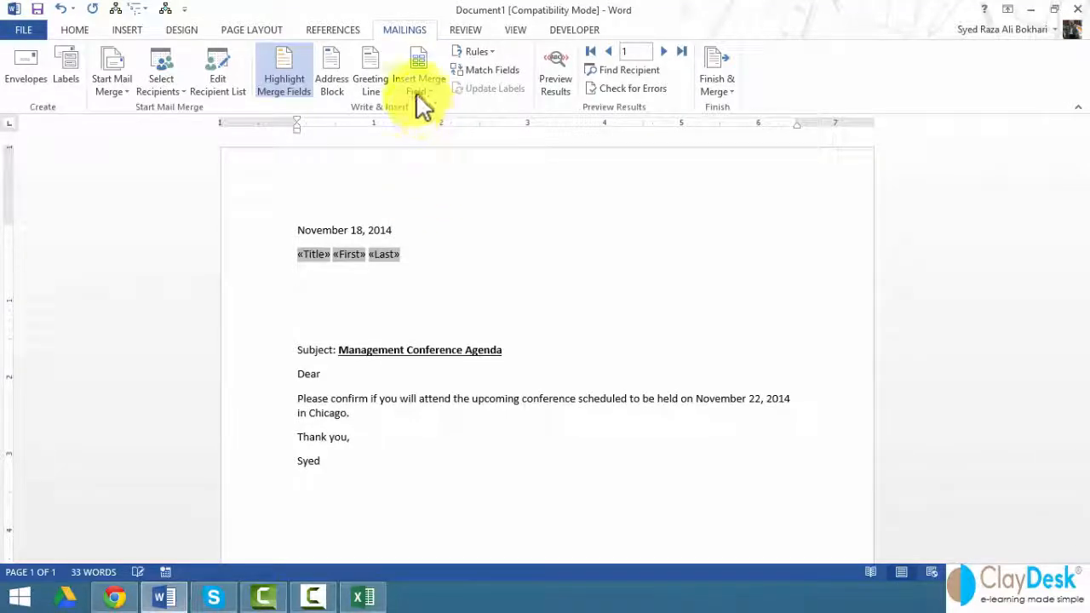
Step: Add an Address line and a 'City, State Zip' line, then preview the first recipient
left_click(421, 102)
left_click(432, 165)
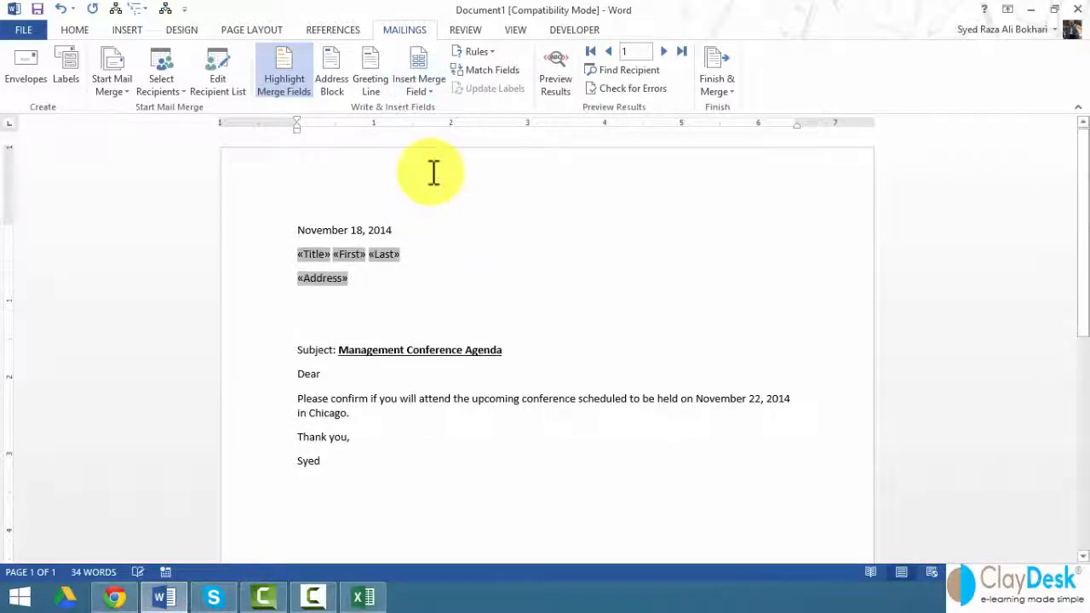
key("Return")
left_click(418, 95)
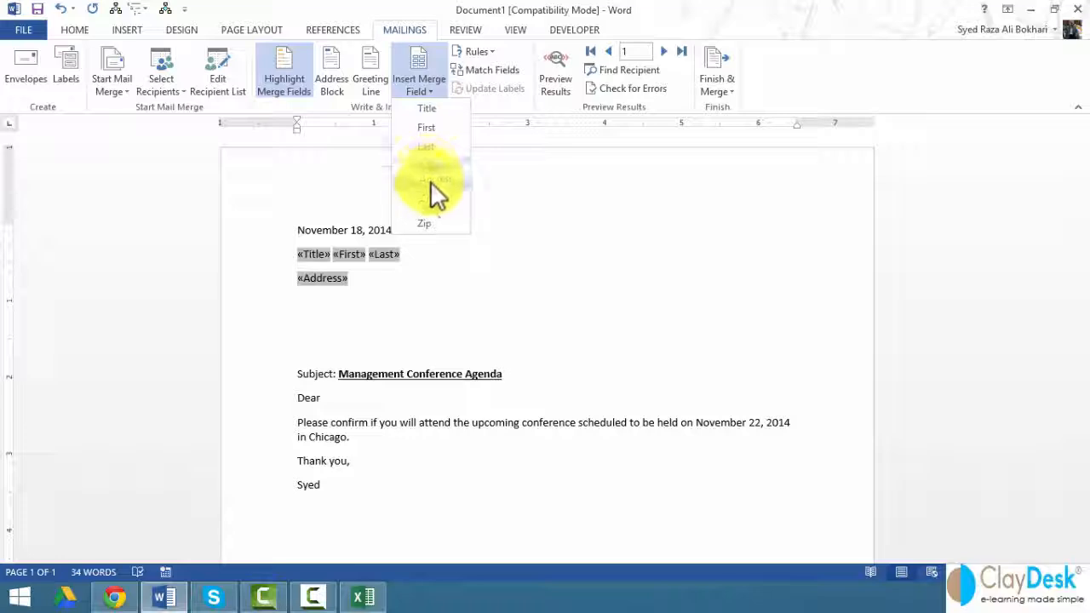
left_click(430, 181)
type(",")
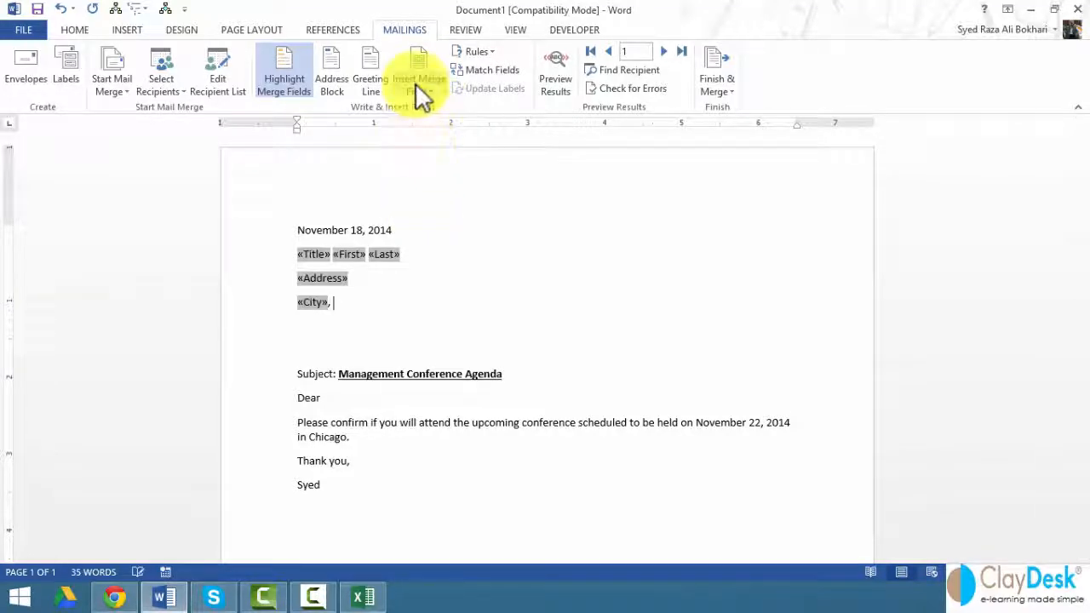
left_click(417, 89)
left_click(436, 204)
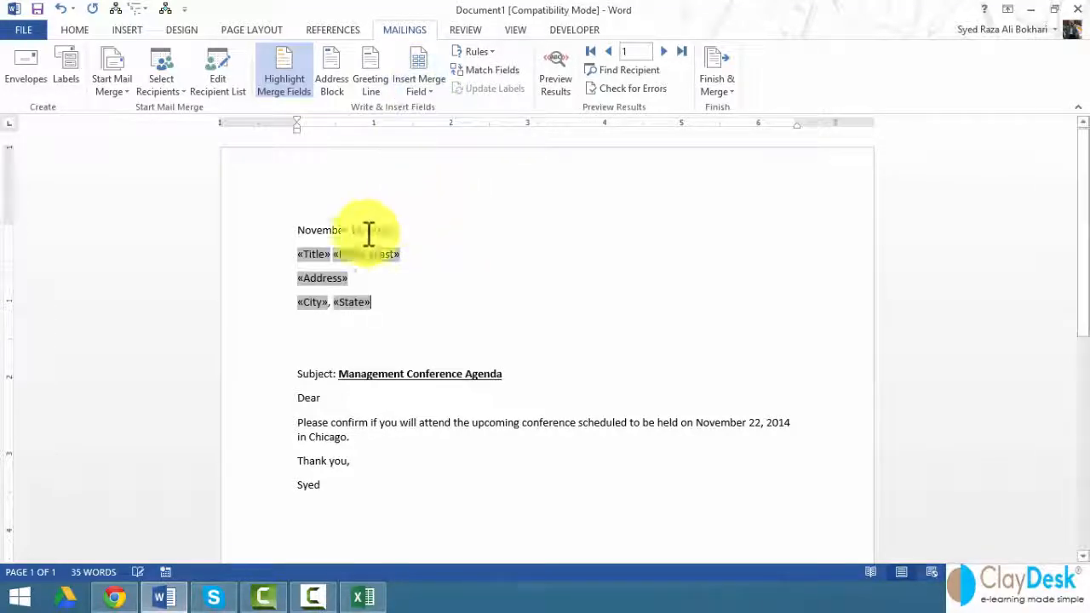
left_click(416, 90)
left_click(441, 222)
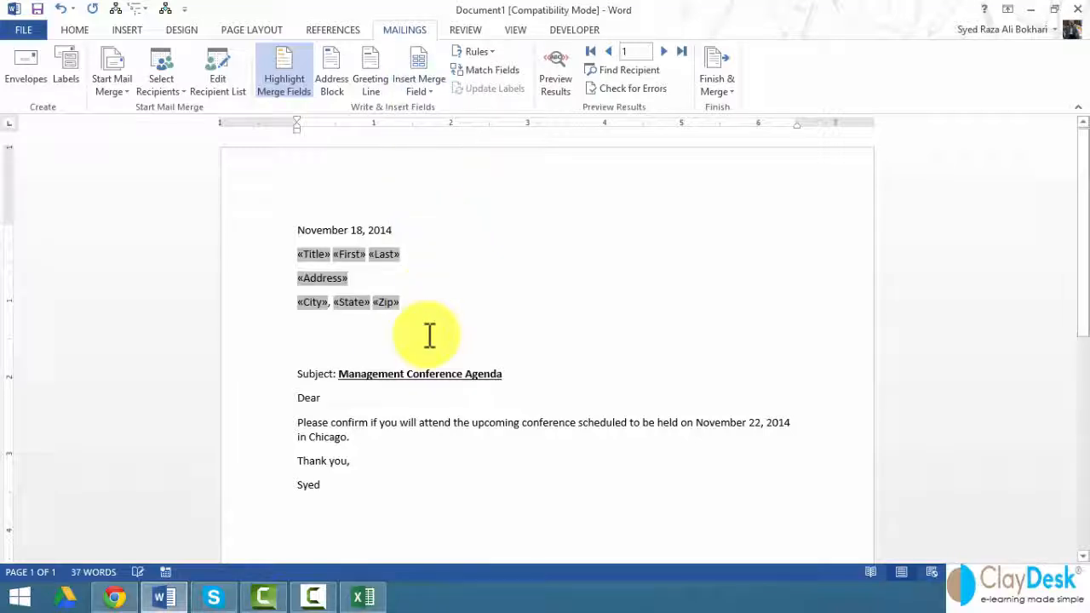
key("Delete")
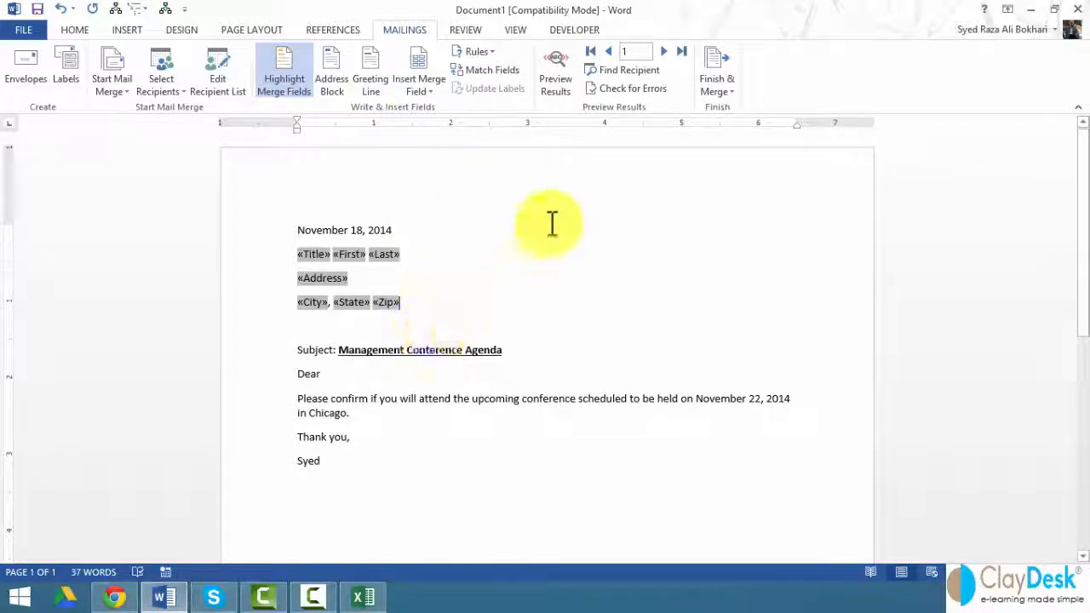
left_click(558, 78)
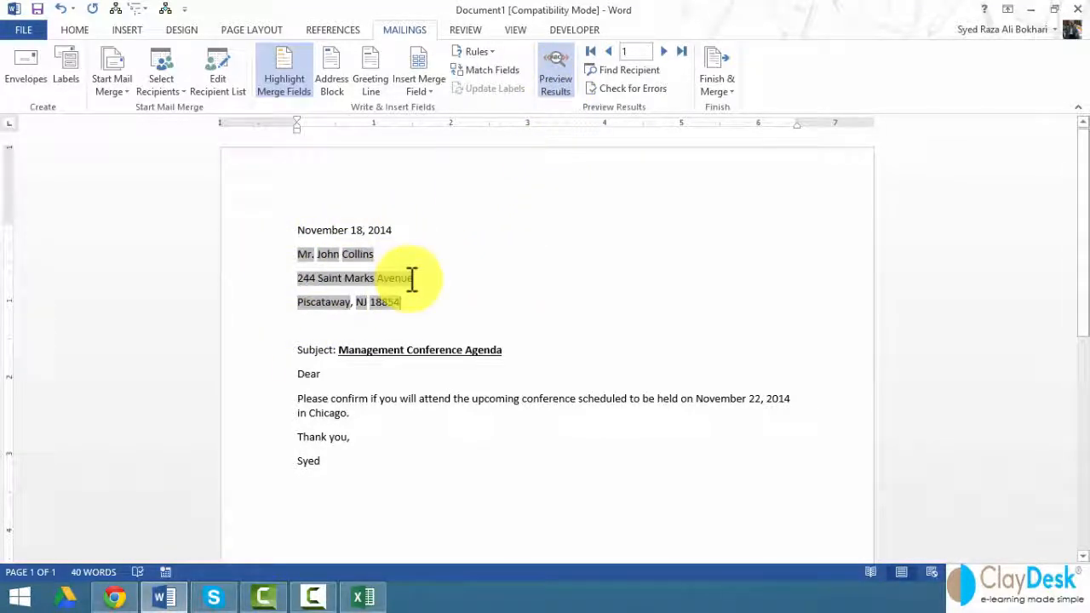
Step: Preview record 2 and select the three inside address lines
left_click(665, 52)
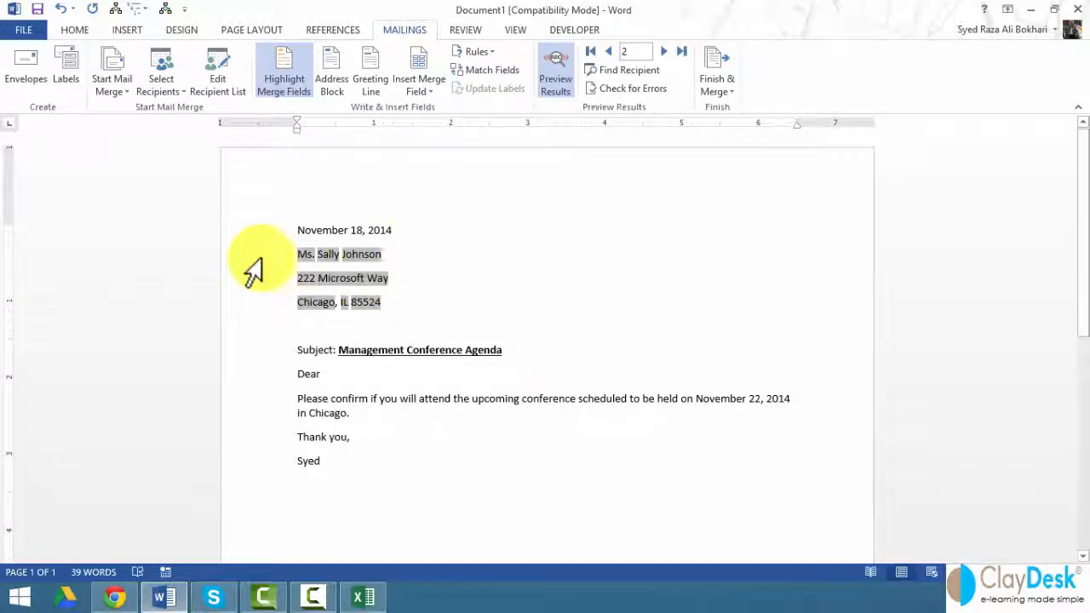
left_click_drag(256, 263, 278, 313)
Step: Delete the inside address lines and choose Outlook Contacts as the recipient source
key("Delete")
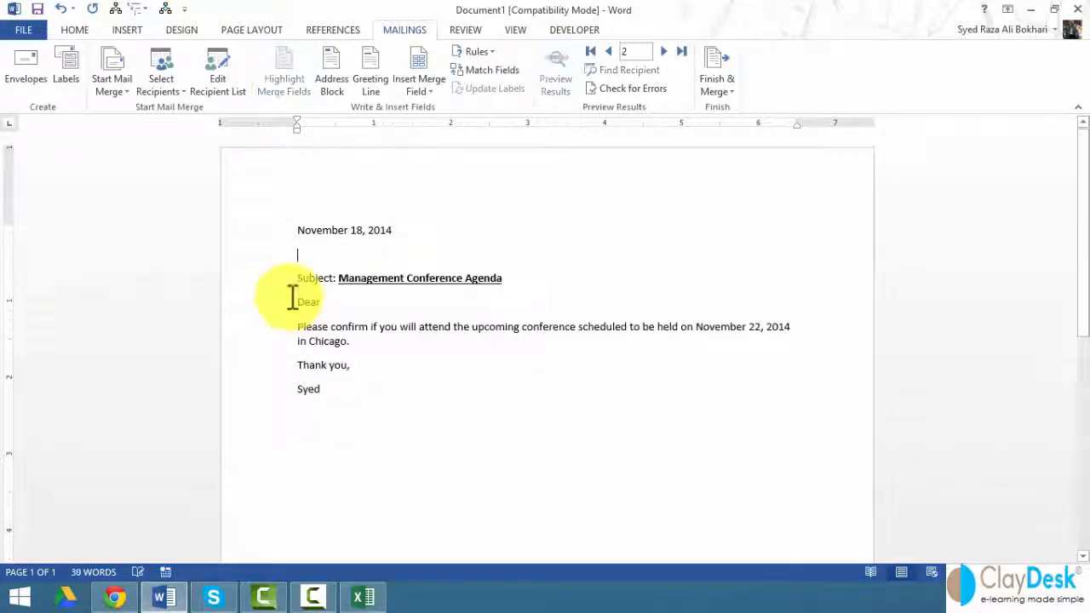
left_click(162, 90)
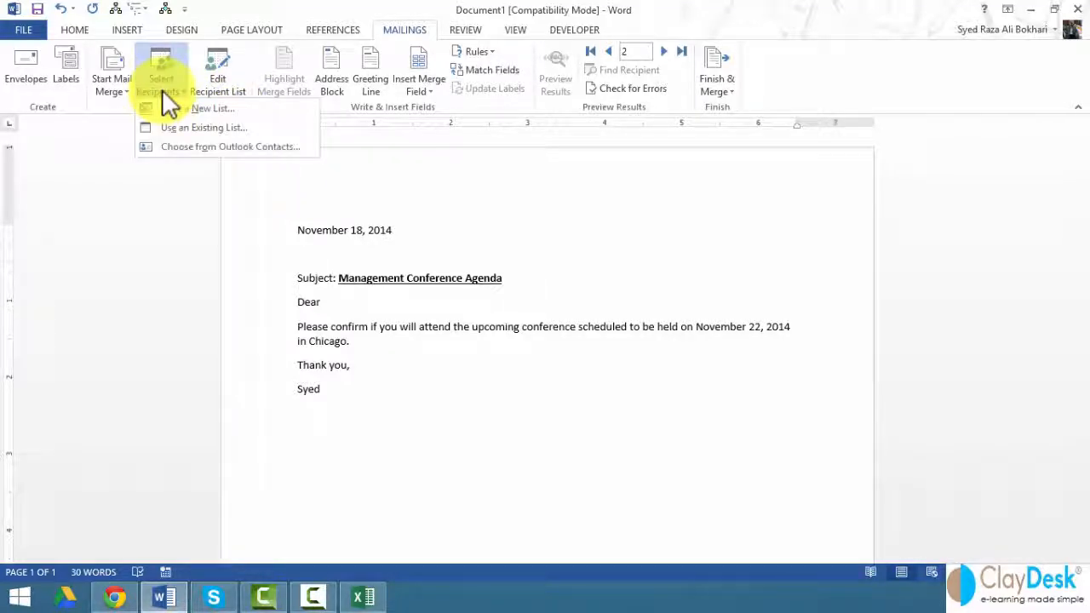
left_click(322, 247)
key("Return")
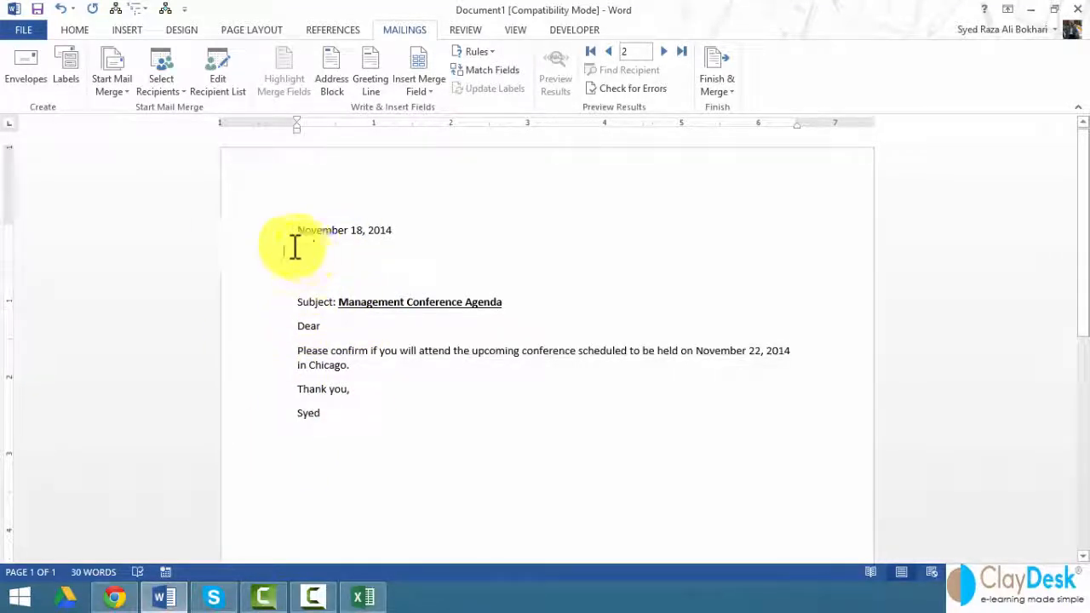
left_click(175, 86)
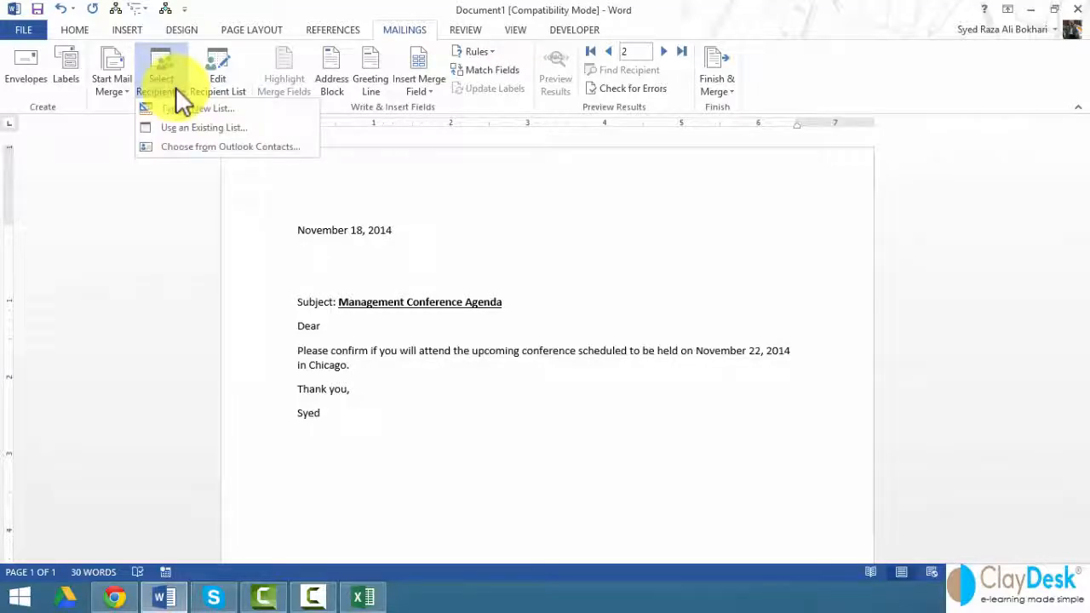
left_click(201, 147)
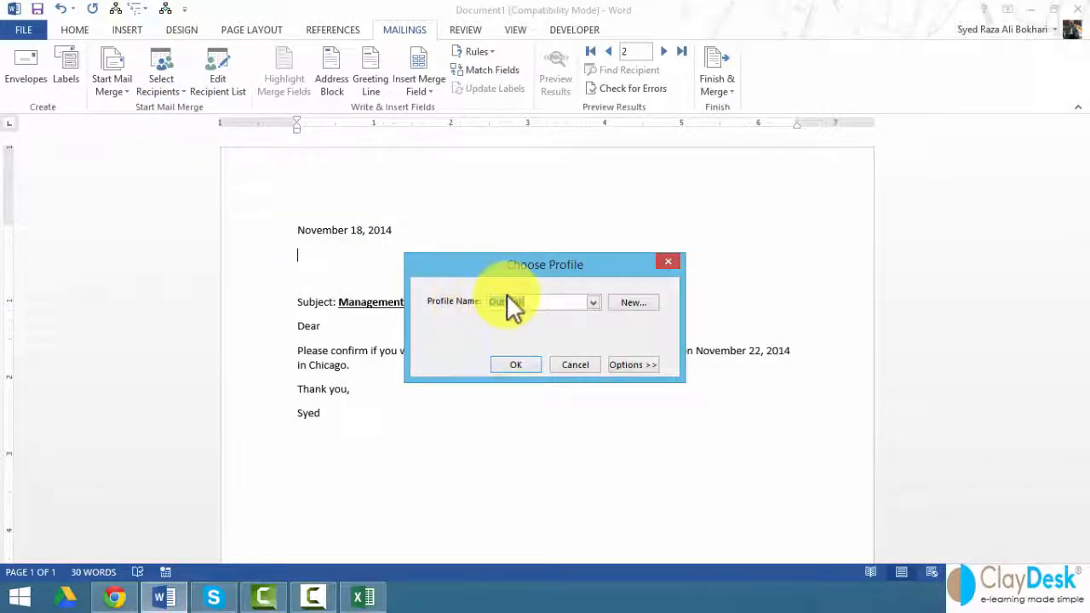
Step: Accept the Outlook profile and import the main Contacts folder as recipients
left_click(524, 365)
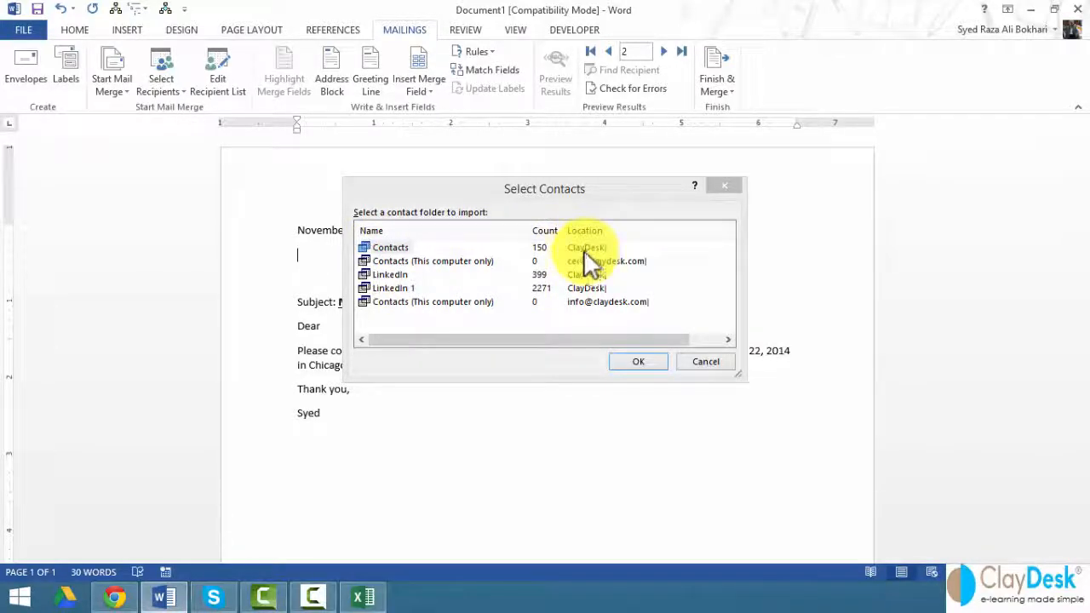
left_click(394, 275)
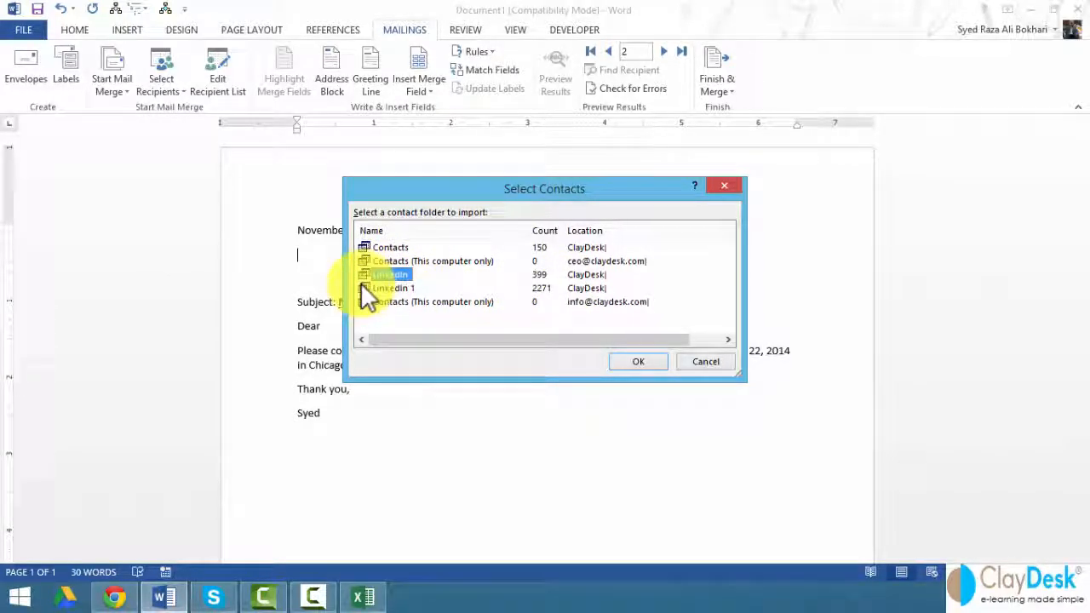
left_click(366, 287)
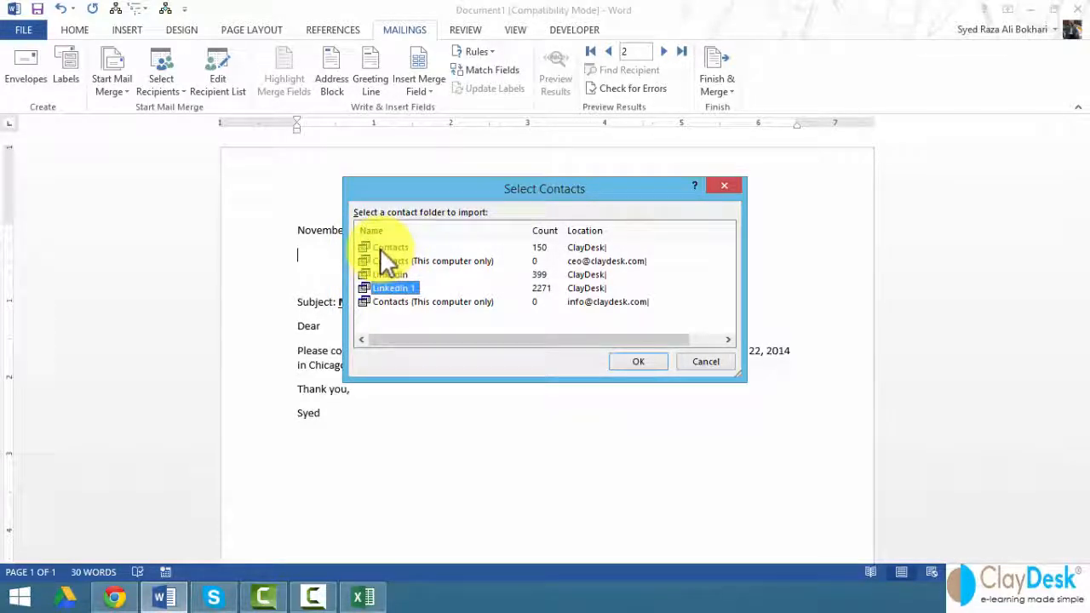
left_click(388, 248)
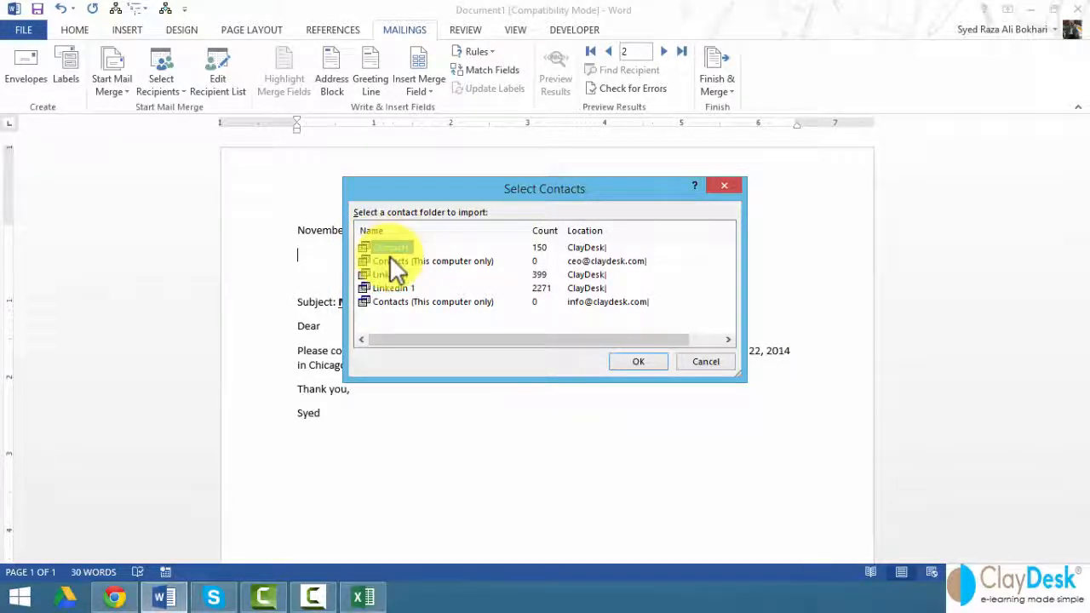
left_click(638, 361)
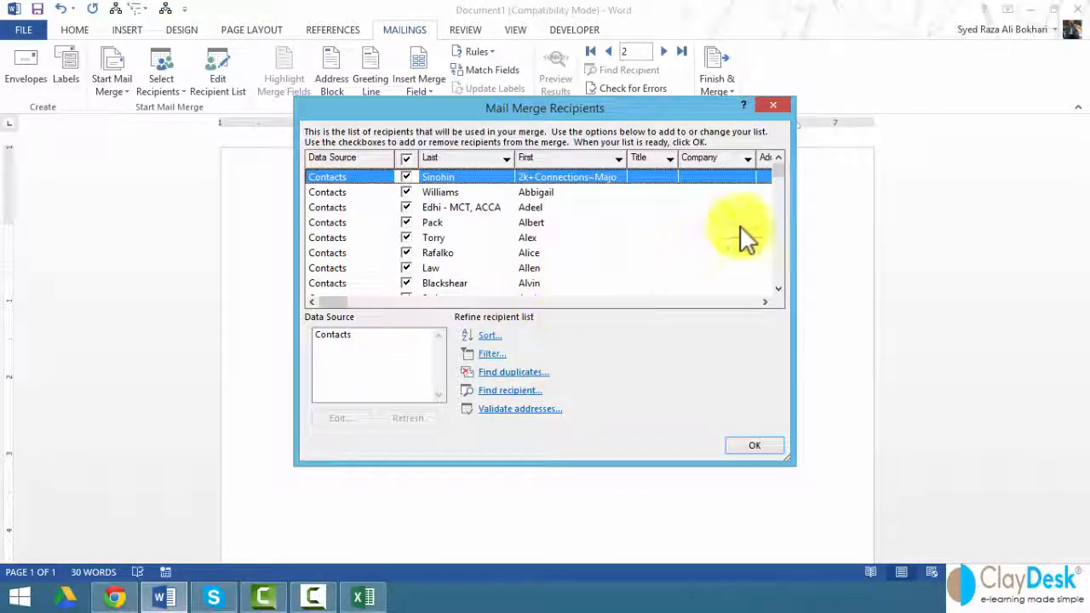
Step: Scroll through the 150 contacts in the recipient list and accept it
left_click(780, 253)
left_click(780, 253)
left_click(779, 253)
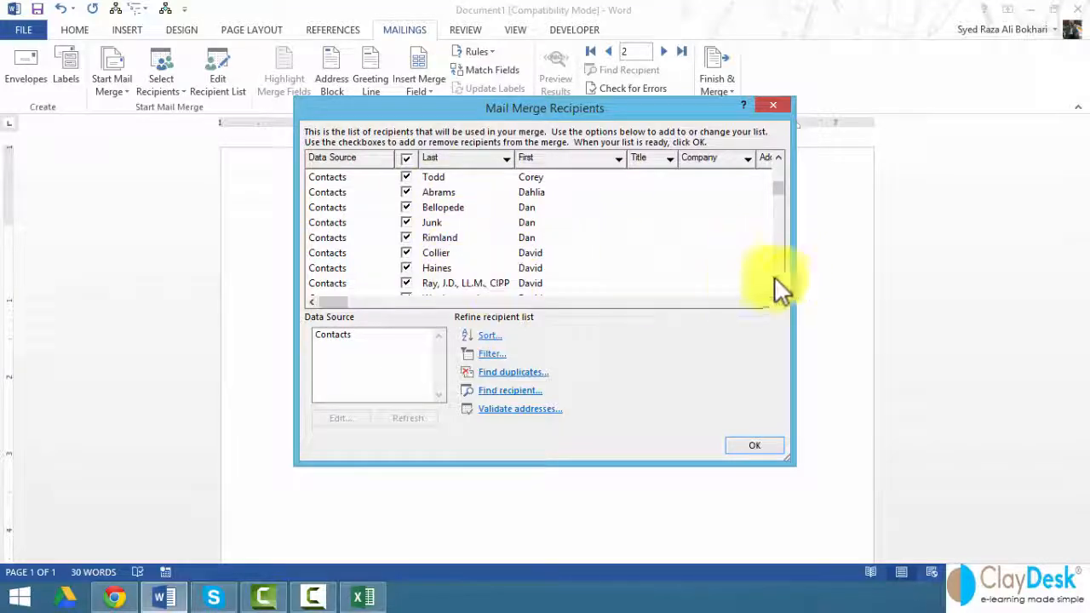
scroll(779, 272, "down", 6)
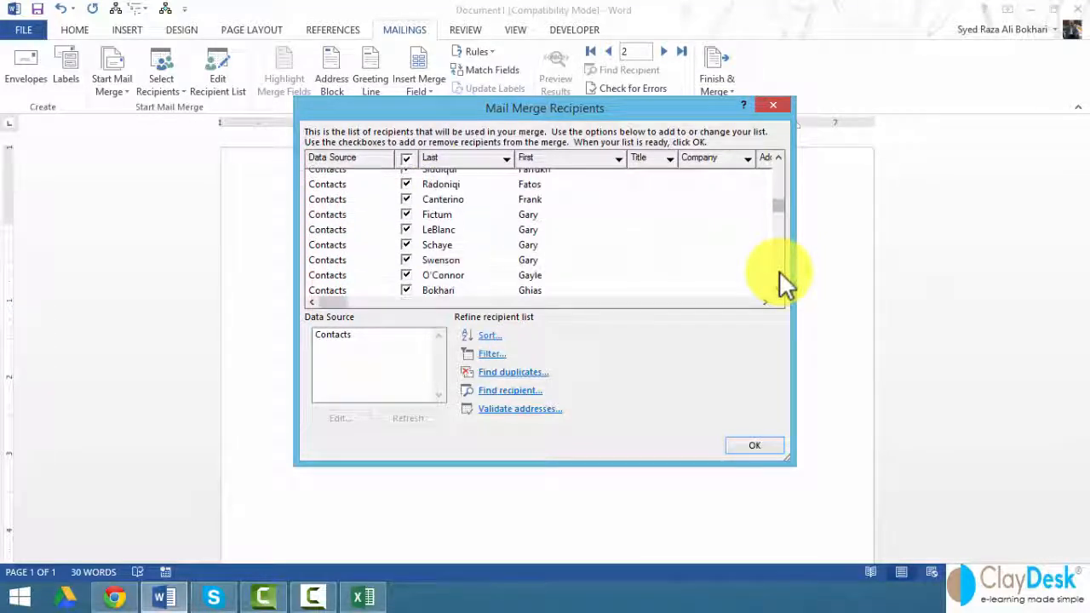
scroll(779, 270, "down", 9)
left_click(754, 445)
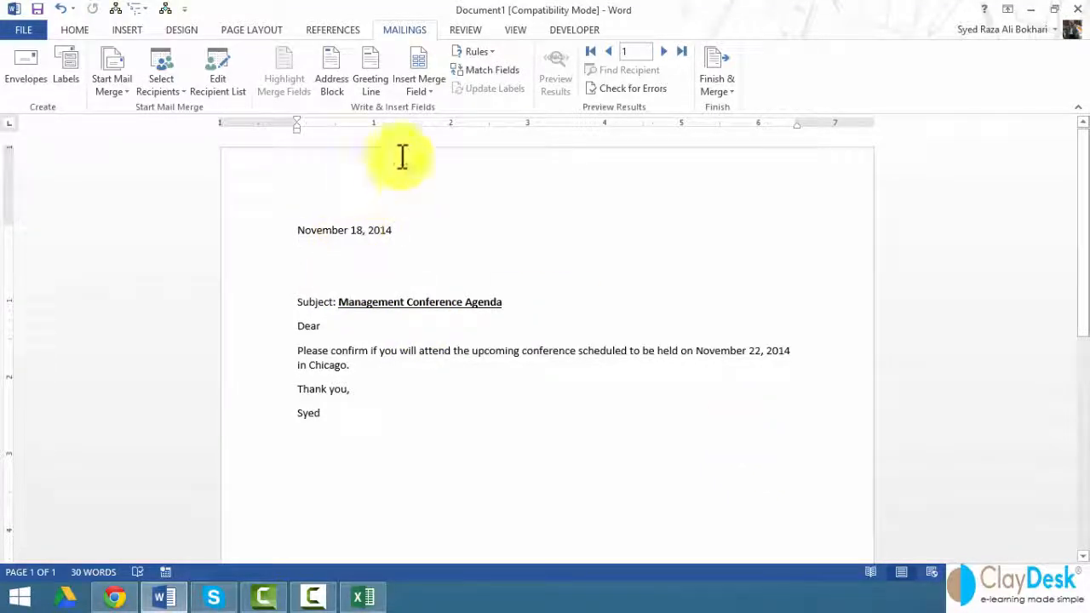
Step: Insert the First merge field below the date, showing field names instead of data
left_click(423, 86)
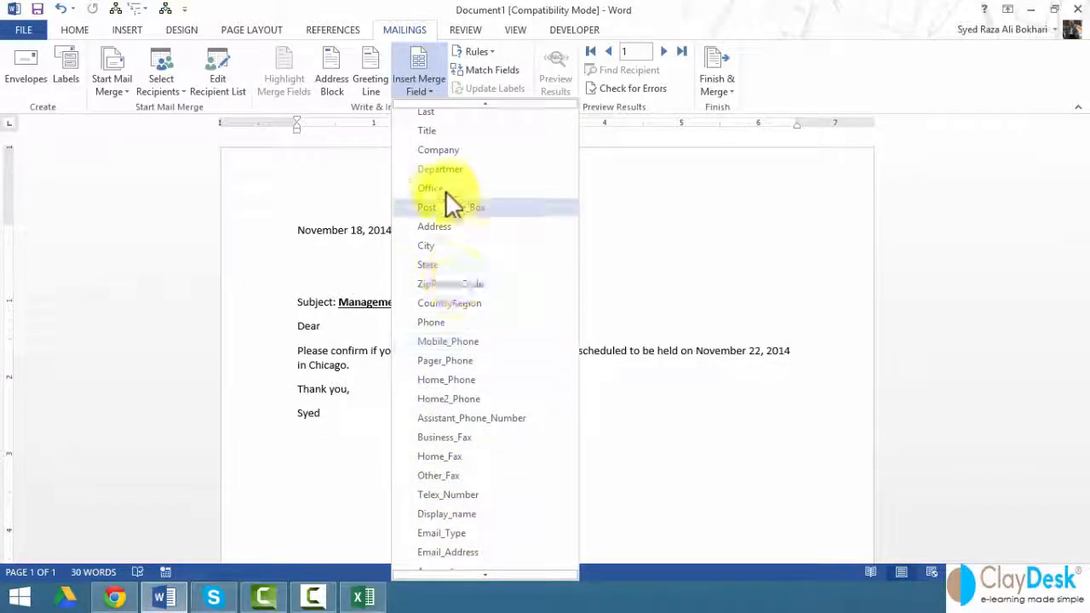
scroll(438, 328, "up", 1)
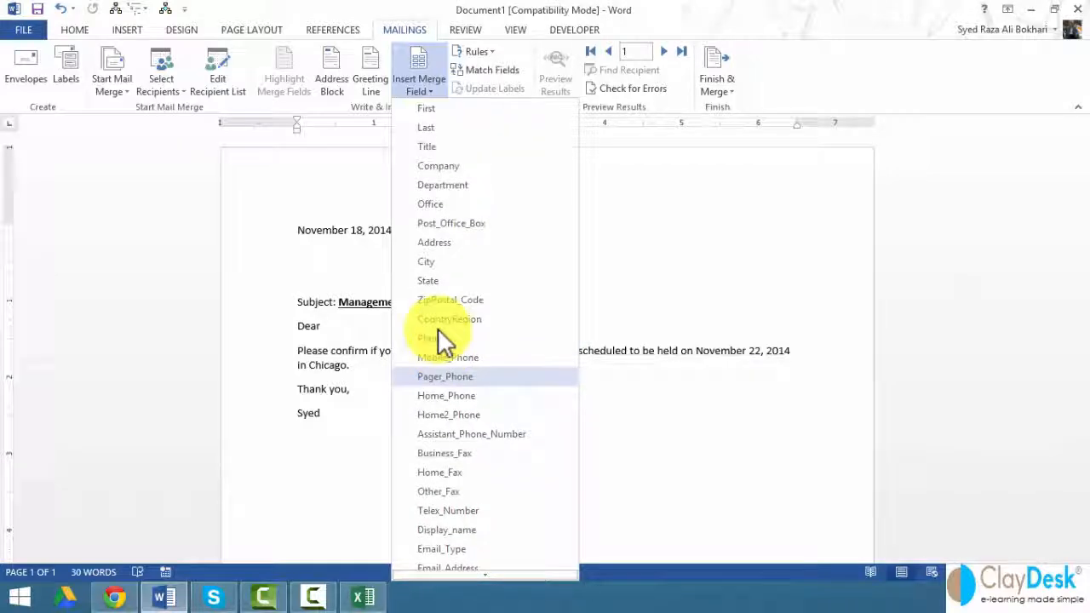
left_click(447, 112)
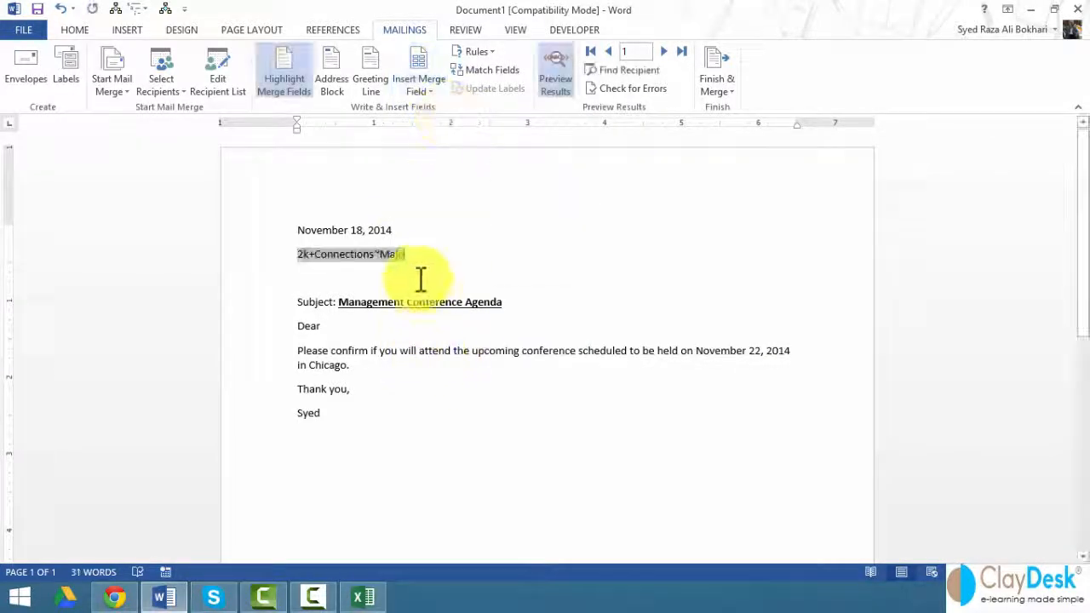
left_click(551, 75)
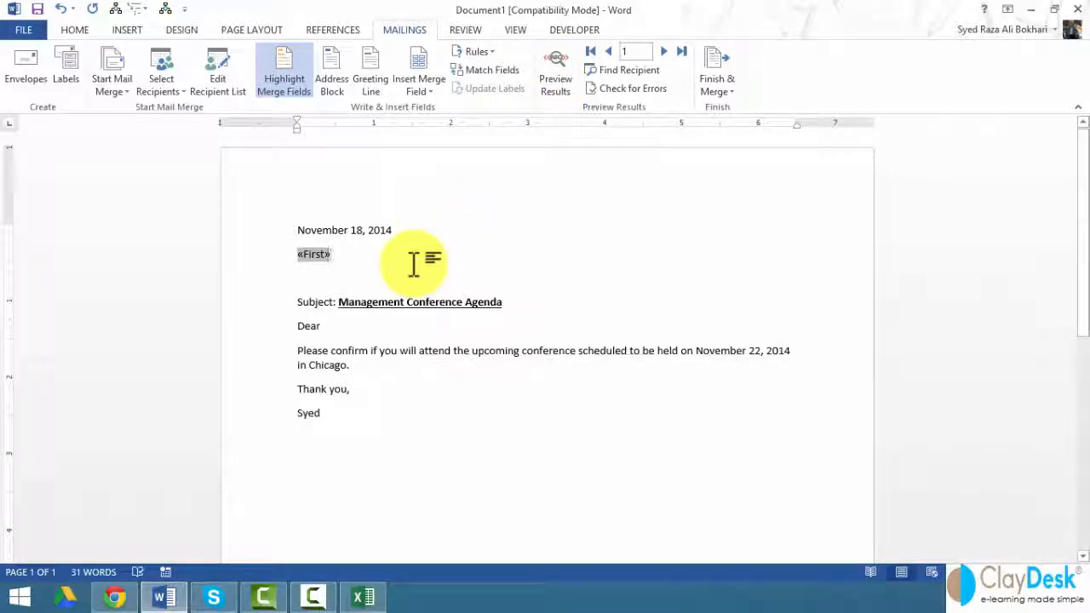
left_click(428, 90)
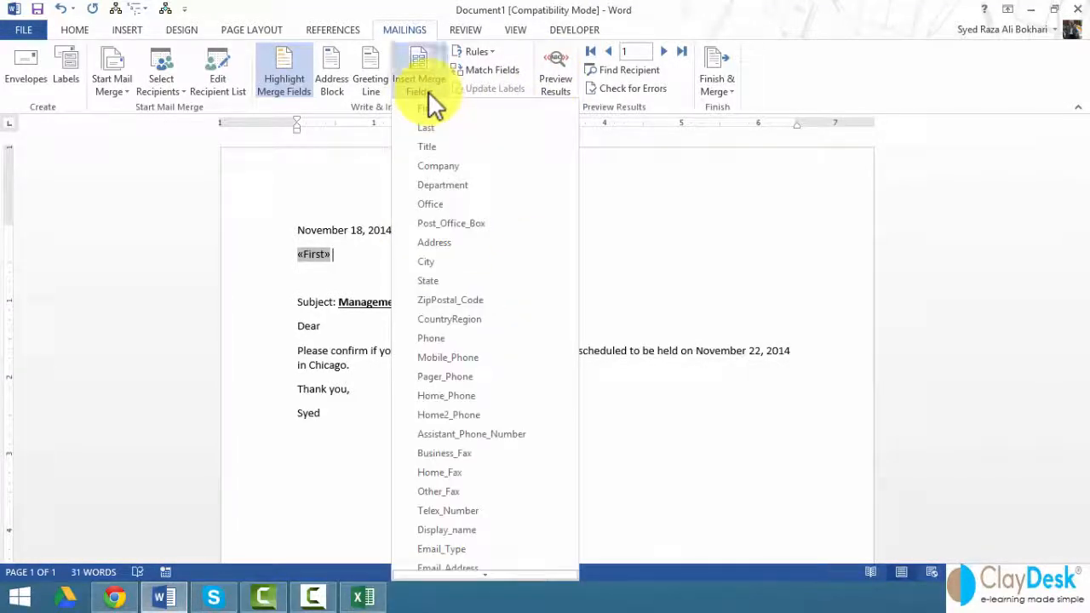
left_click(428, 90)
key("Return")
Step: Put the Last merge field on a new line below First
left_click(436, 89)
scroll(441, 296, "down", 2)
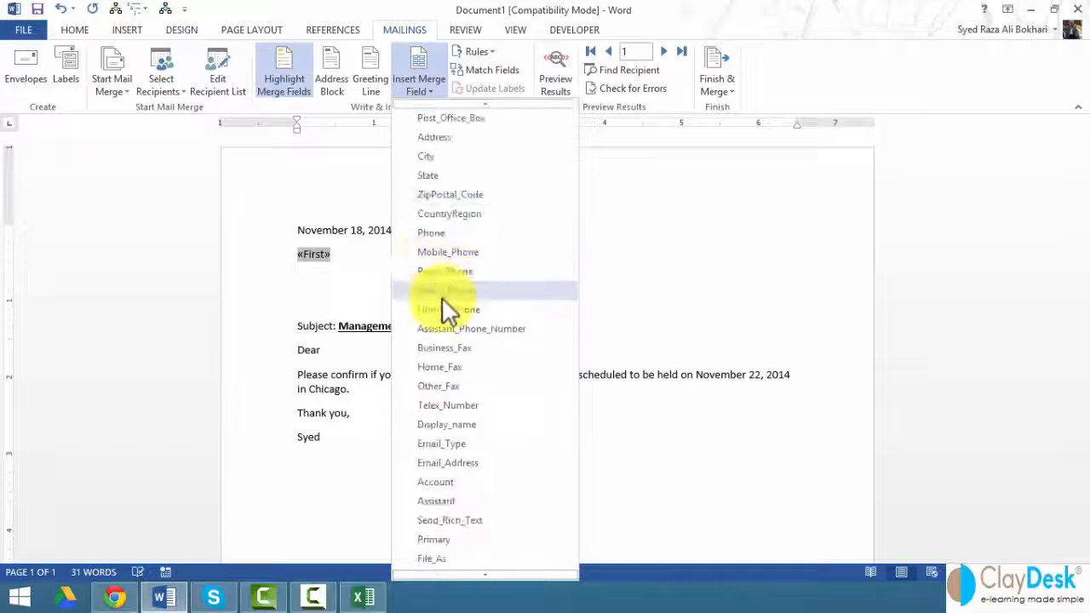
scroll(441, 296, "down", 2)
scroll(465, 493, "down", 2)
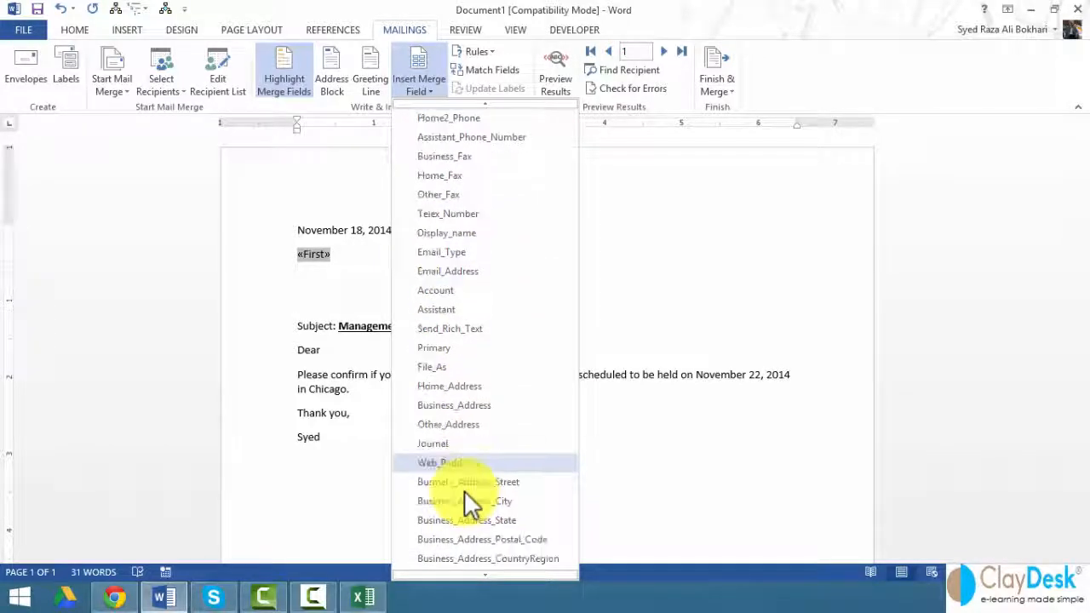
scroll(434, 442, "down", 1)
scroll(462, 414, "up", 2)
scroll(485, 368, "down", 3)
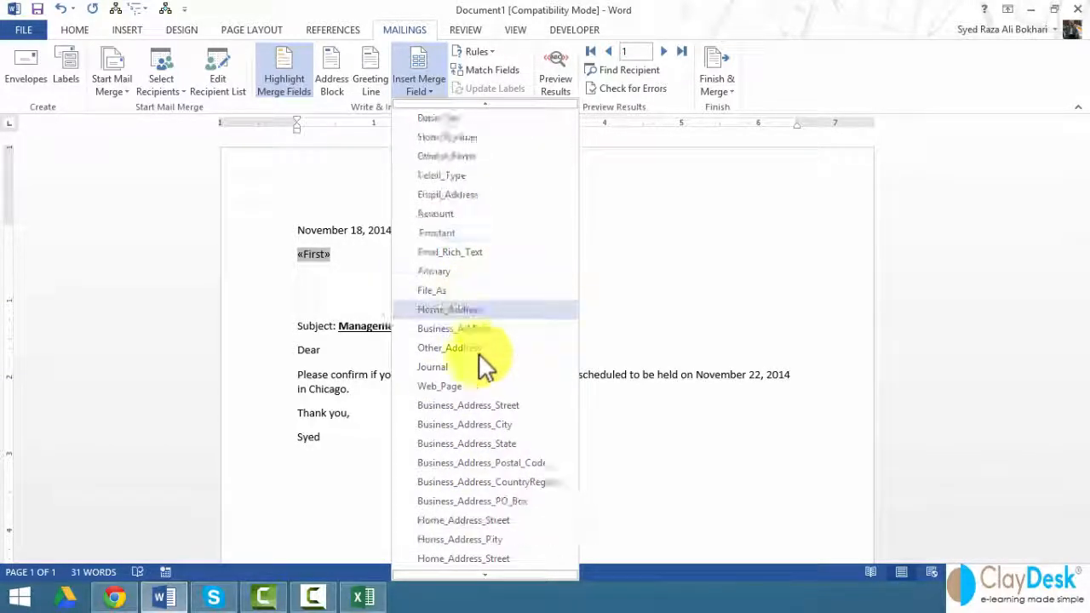
left_click(361, 250)
key("Return")
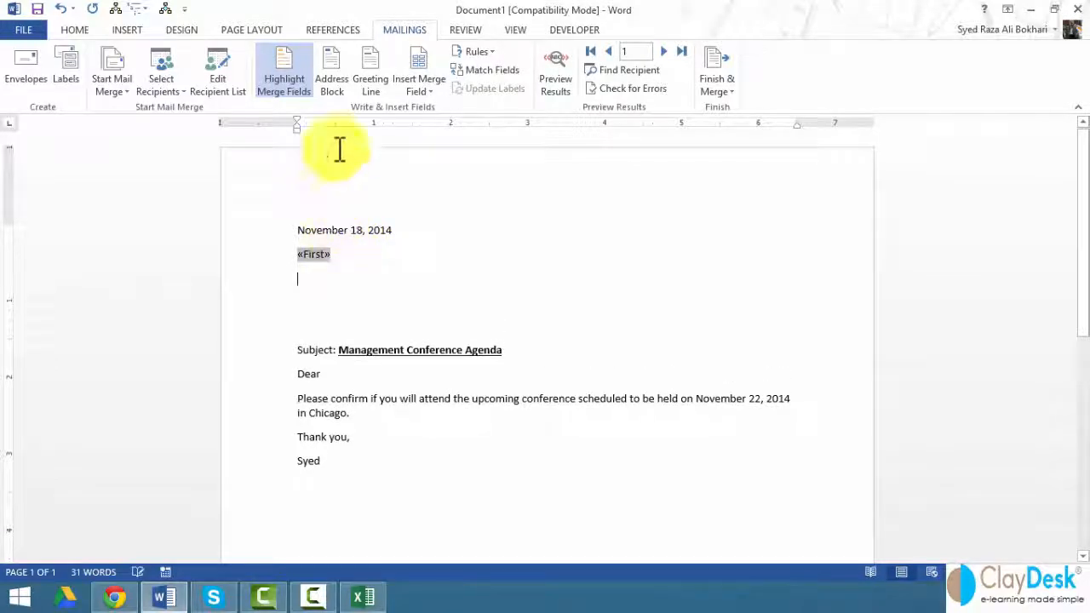
left_click(434, 92)
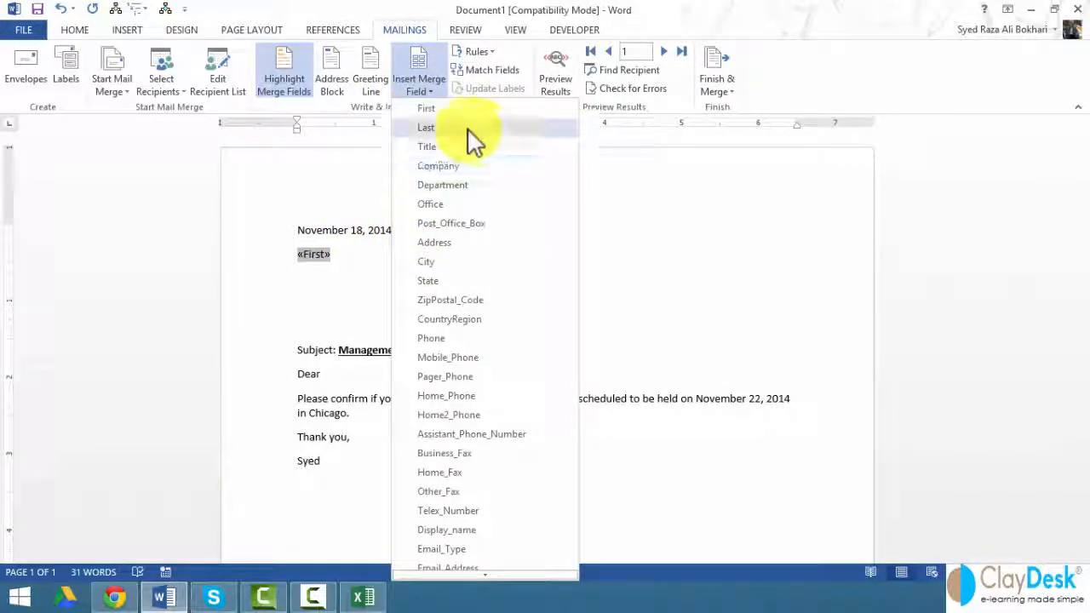
left_click(426, 127)
Step: Add Email_Address on the next line and remove the blank lines above the subject
key("Return")
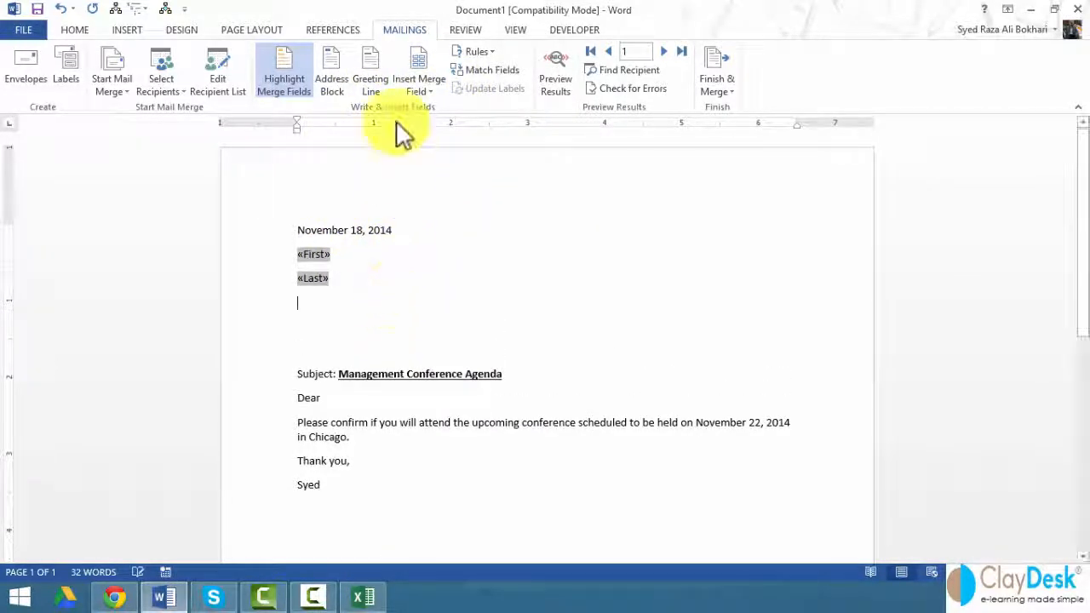
left_click(419, 91)
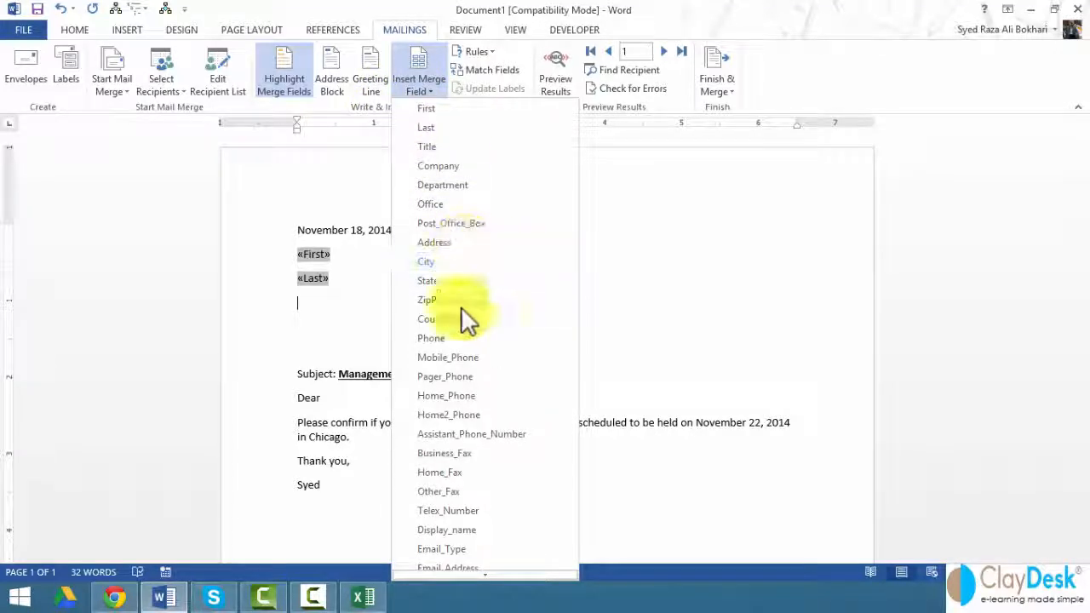
scroll(426, 349, "down", 1)
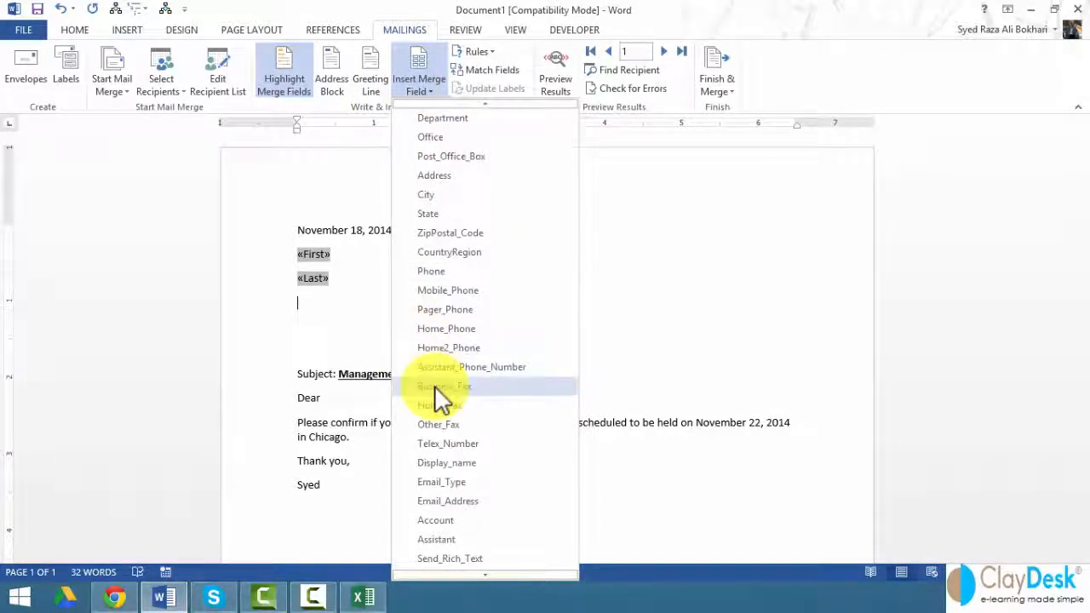
scroll(451, 425, "down", 1)
left_click(471, 462)
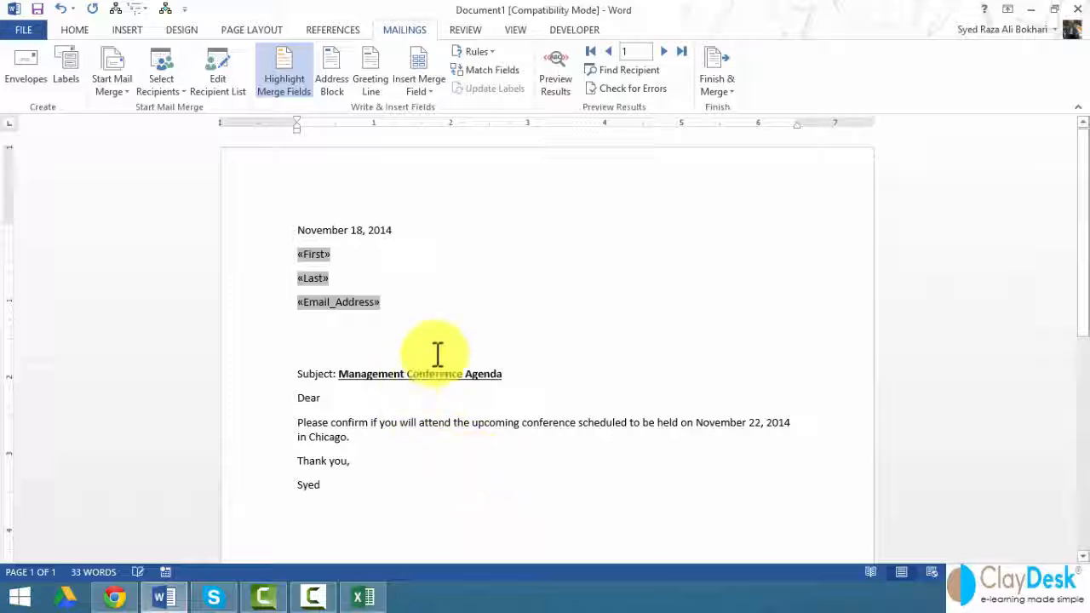
key("Delete")
key("Delete")
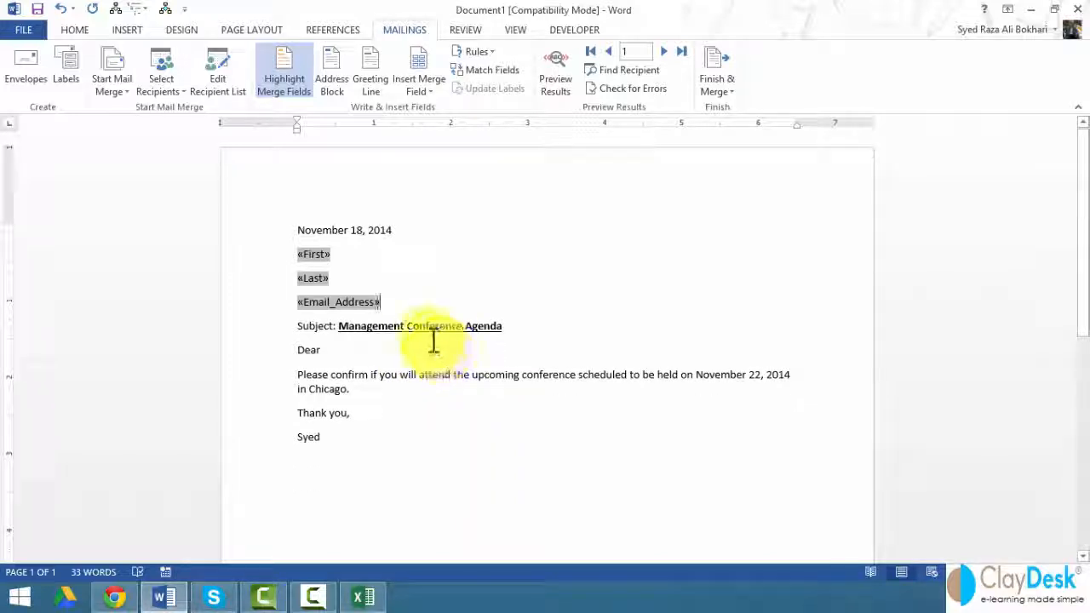
Step: Preview contact data, stepping through several records, then jump to record 150
left_click(548, 90)
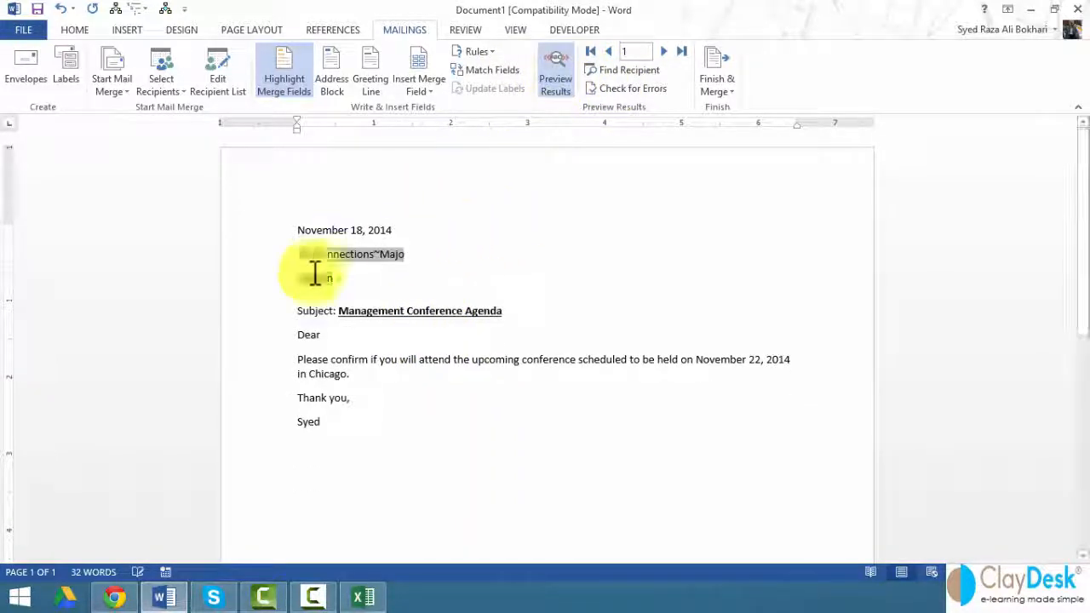
left_click(664, 52)
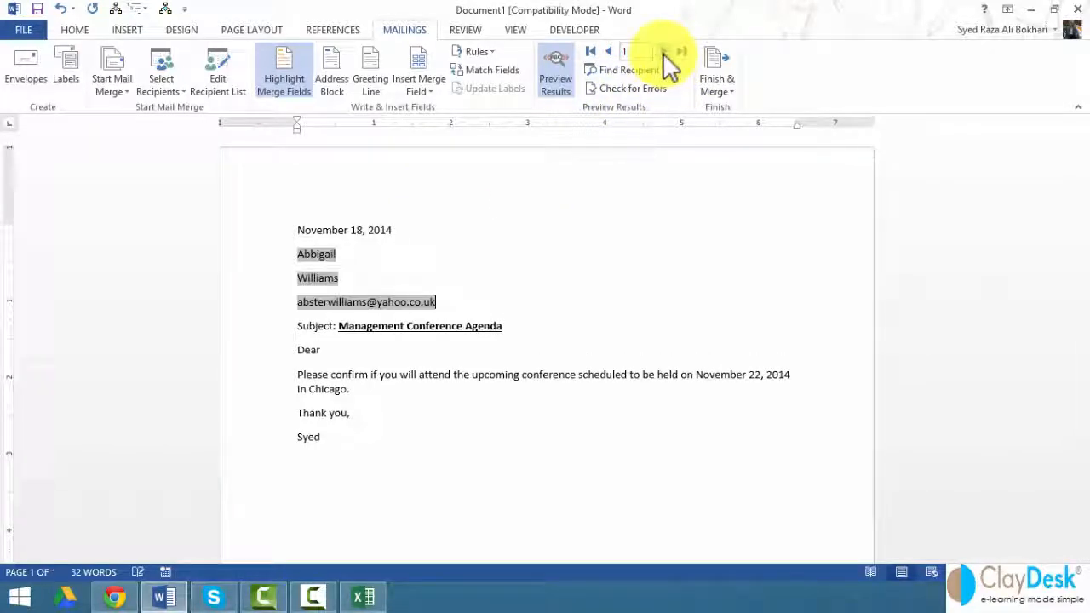
left_click(663, 52)
left_click(663, 52)
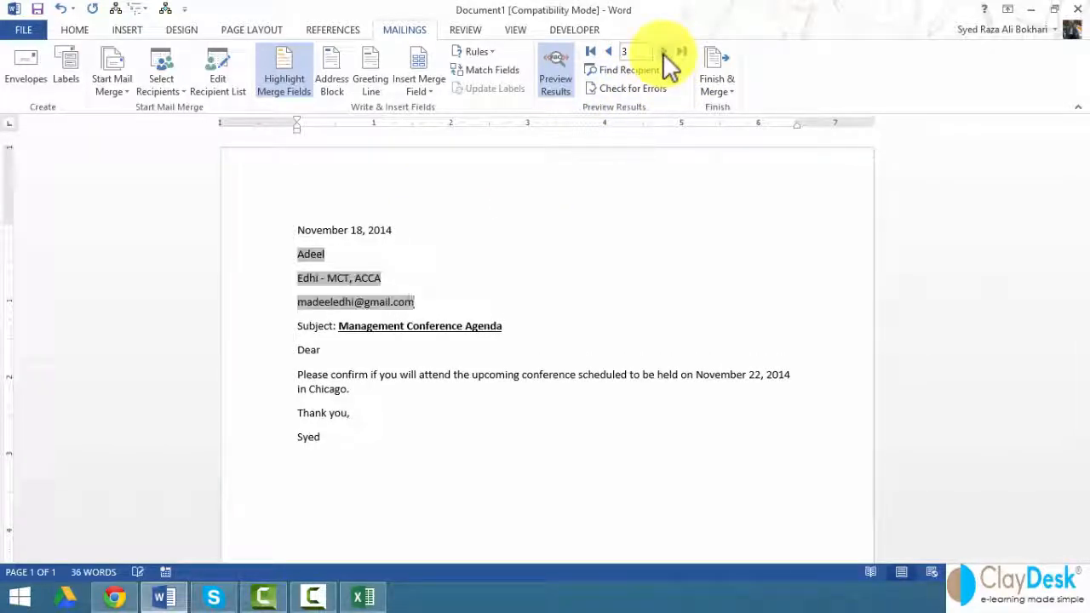
left_click(663, 52)
left_click(663, 52)
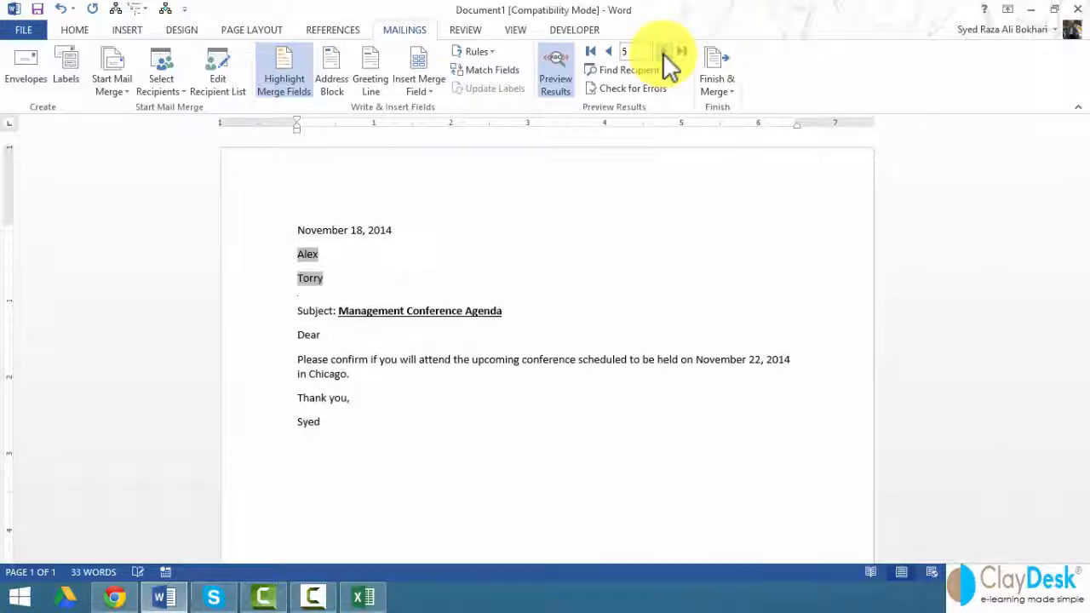
left_click(681, 52)
left_click(681, 52)
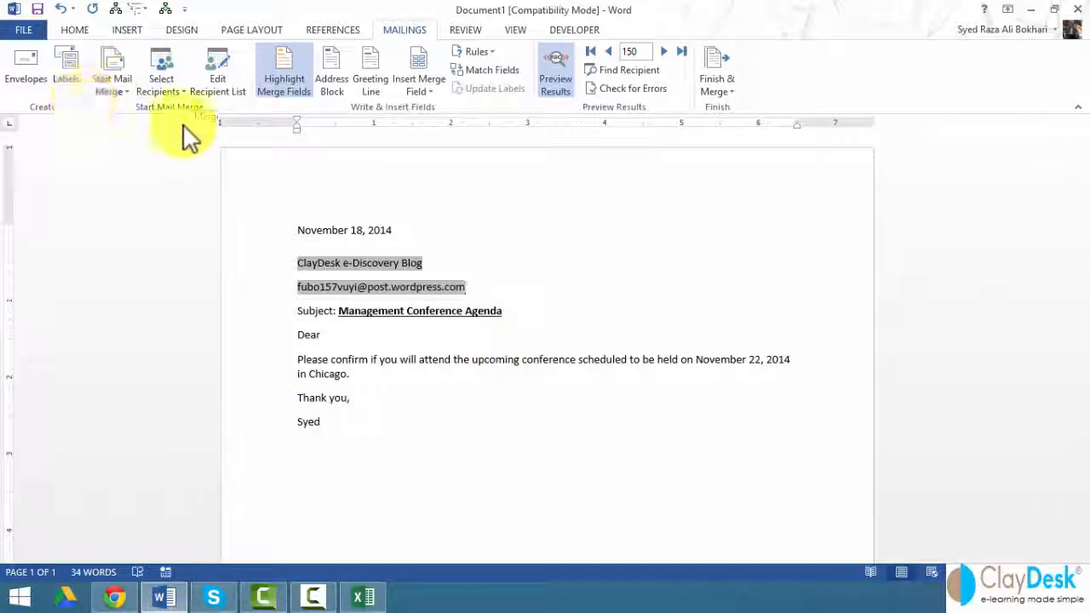
left_click(290, 103)
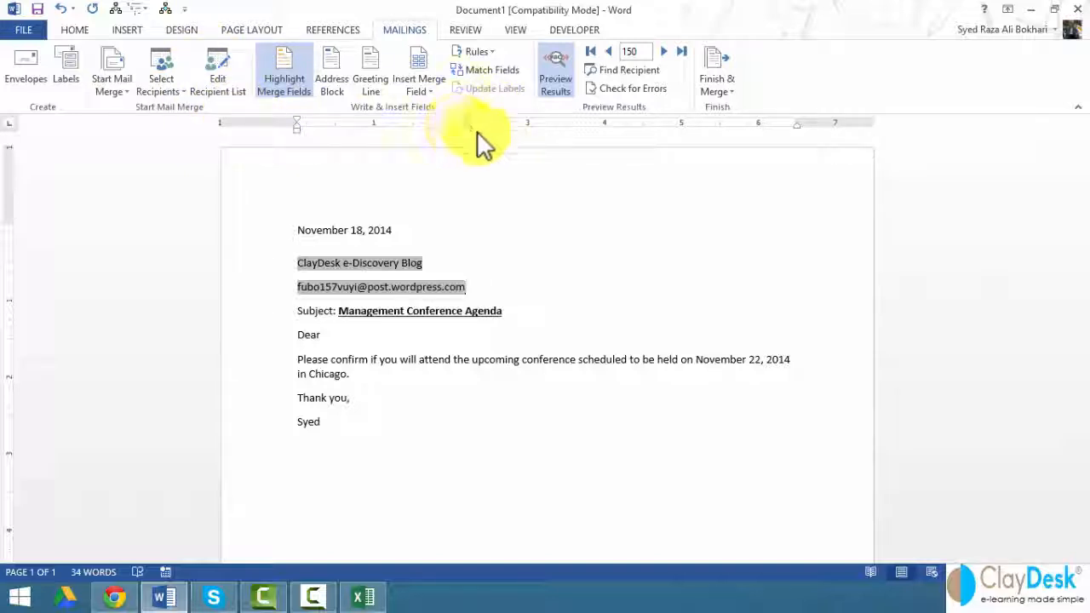
left_click(718, 85)
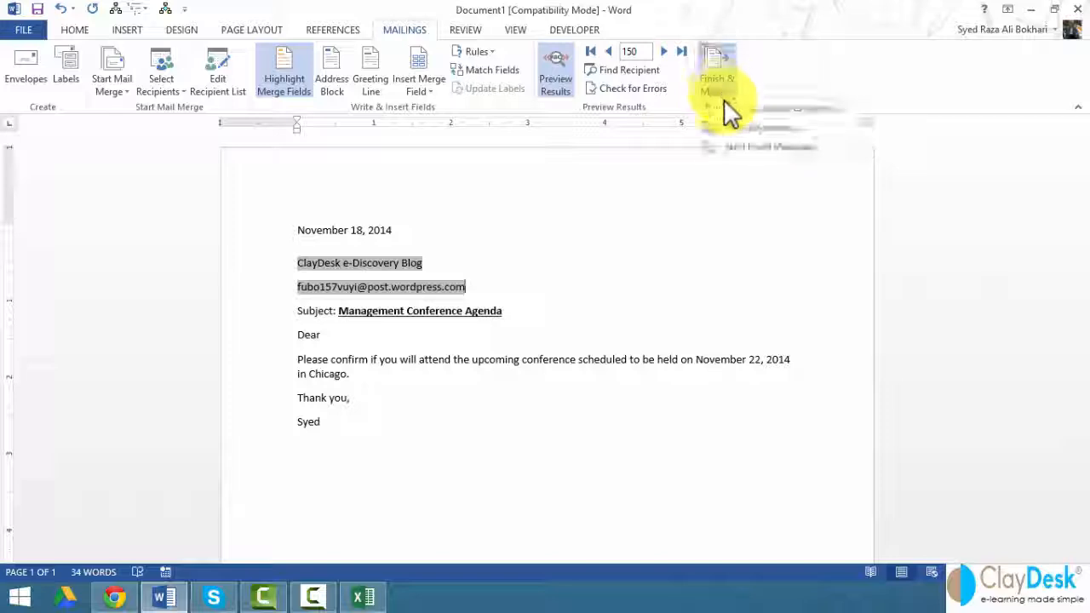
left_click(741, 127)
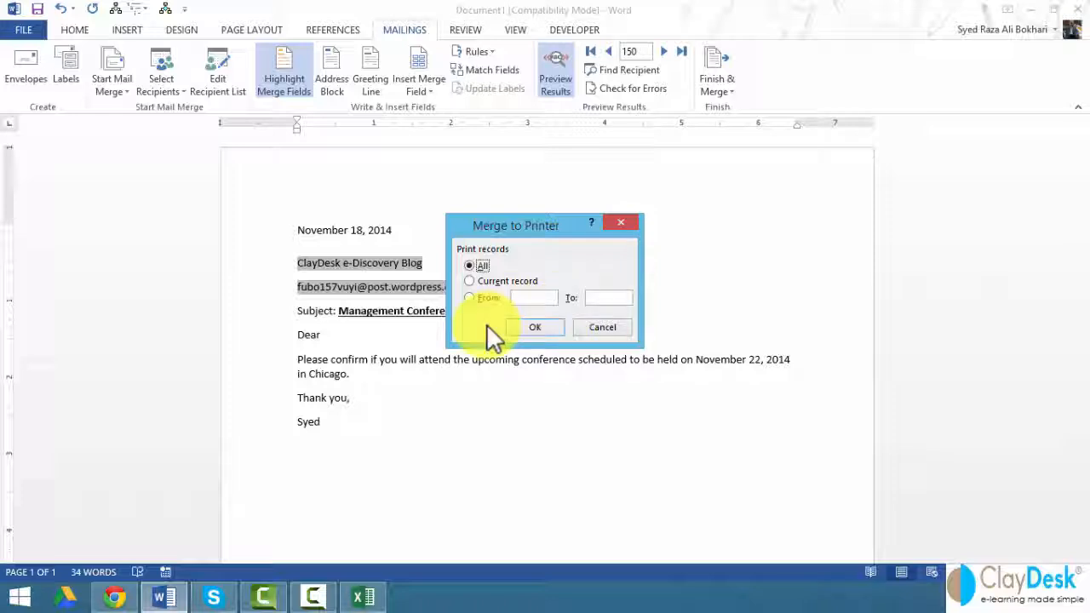
left_click(596, 327)
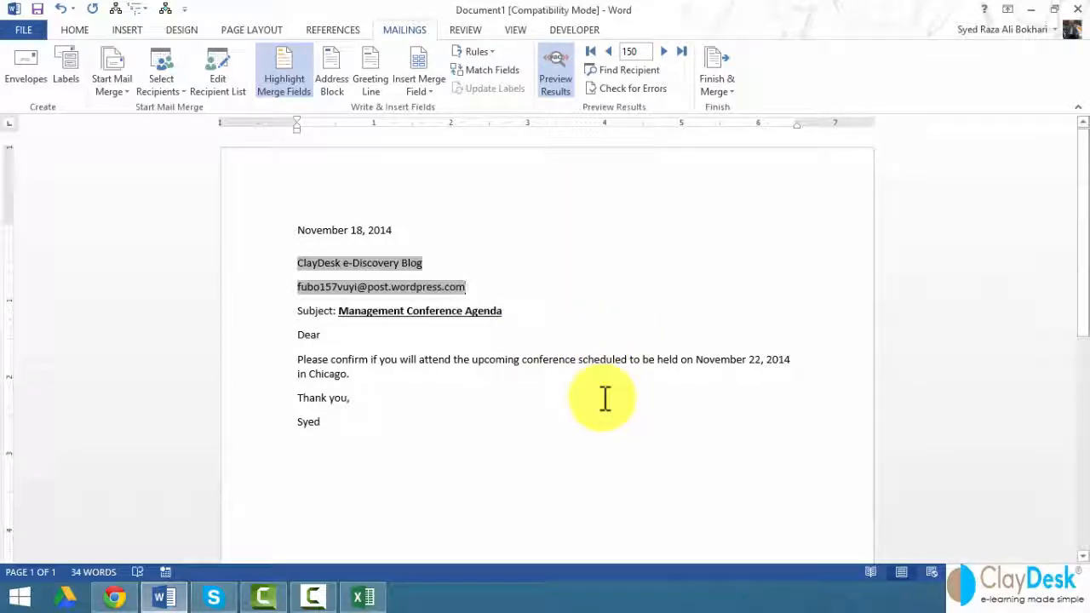